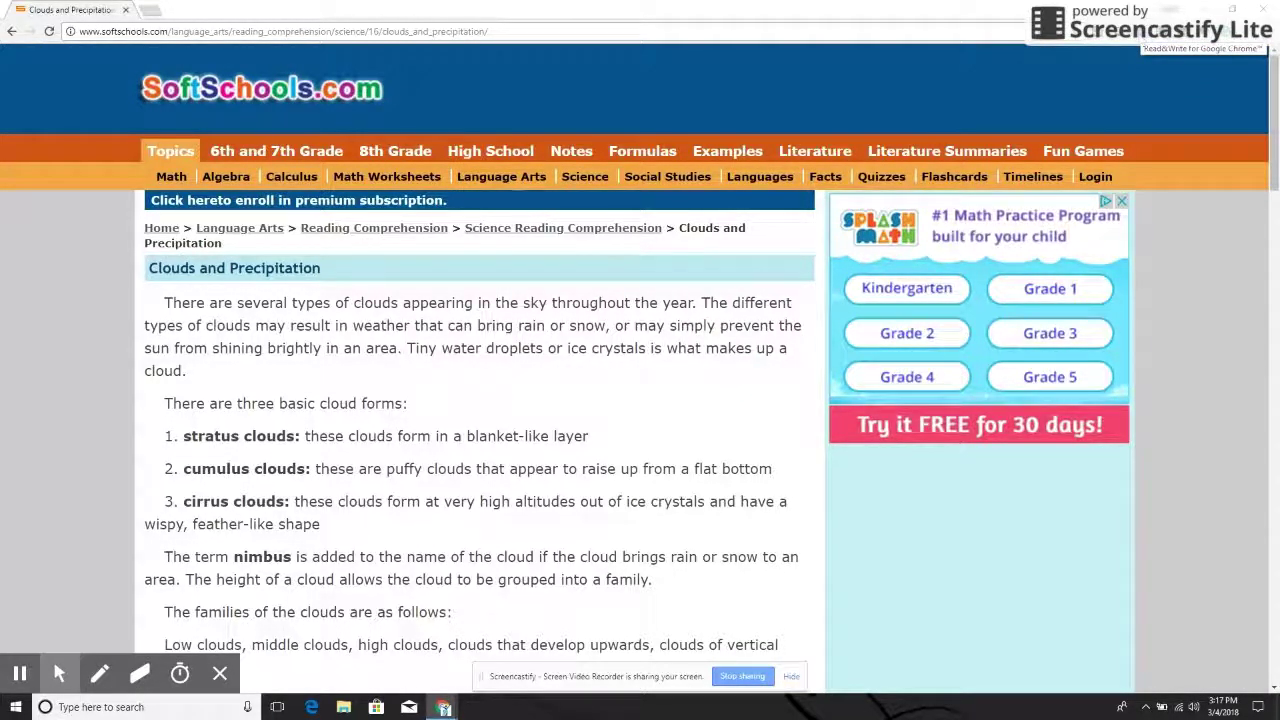
# Launch the Read&Write toolbar on the Clouds and Precipitation article and open the article in simplified view.
pyautogui.click(1236, 31)
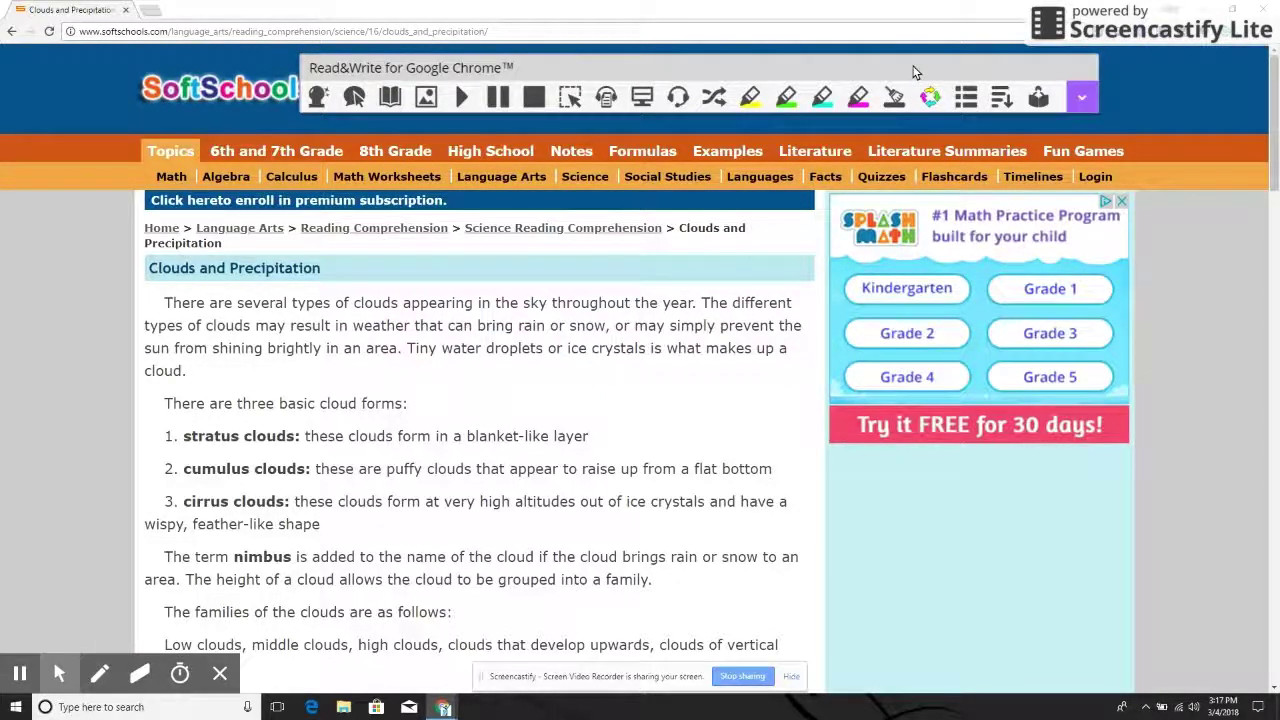
pyautogui.moveTo(912, 70); pyautogui.dragTo(867, 80)
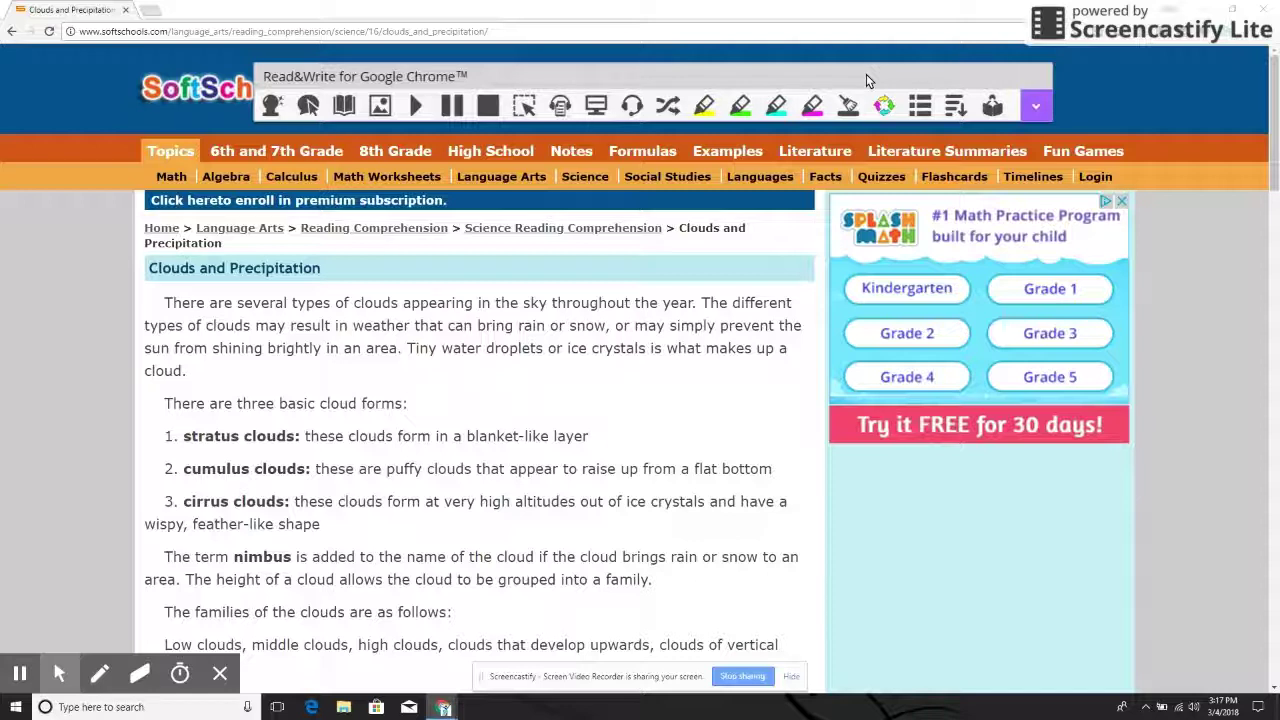
pyautogui.click(961, 101)
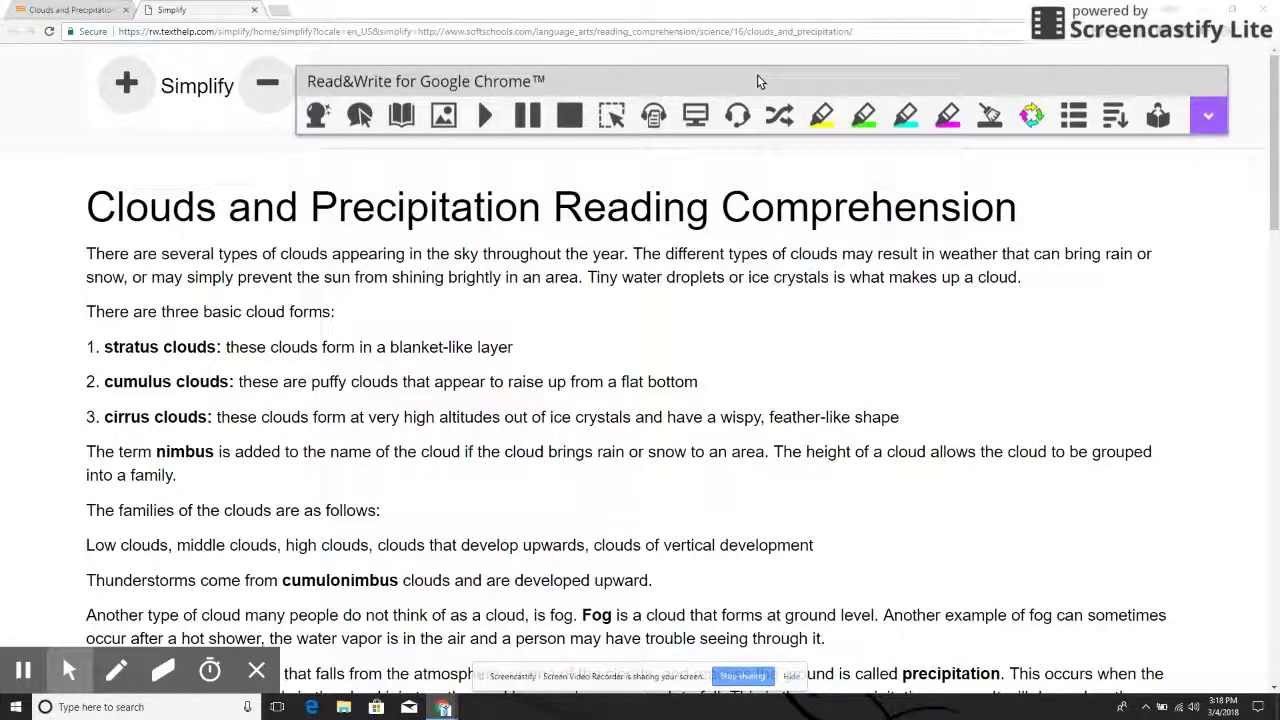
# Move the toolbar off the contrast setting, try White on Black, Blue on Yellow and Yellow on Blue, and return to Black on White.
pyautogui.moveTo(757, 84); pyautogui.dragTo(751, 571)
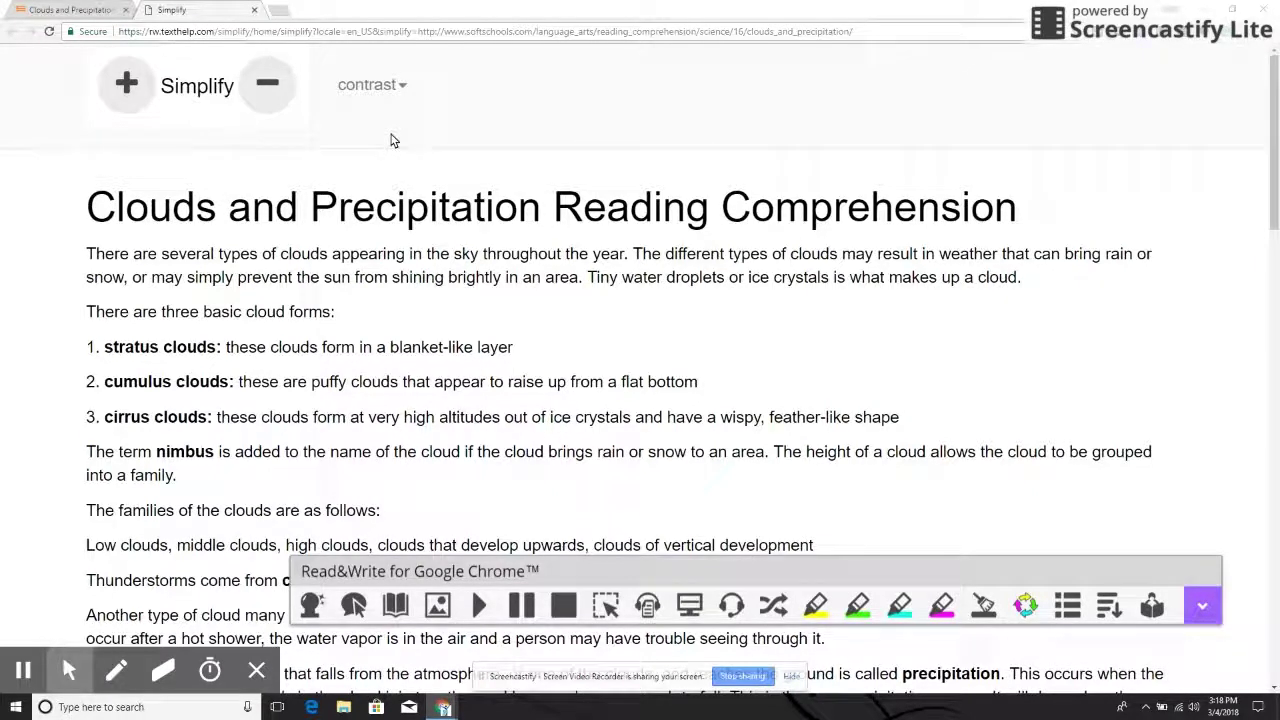
pyautogui.moveTo(391, 140); pyautogui.dragTo(293, 97)
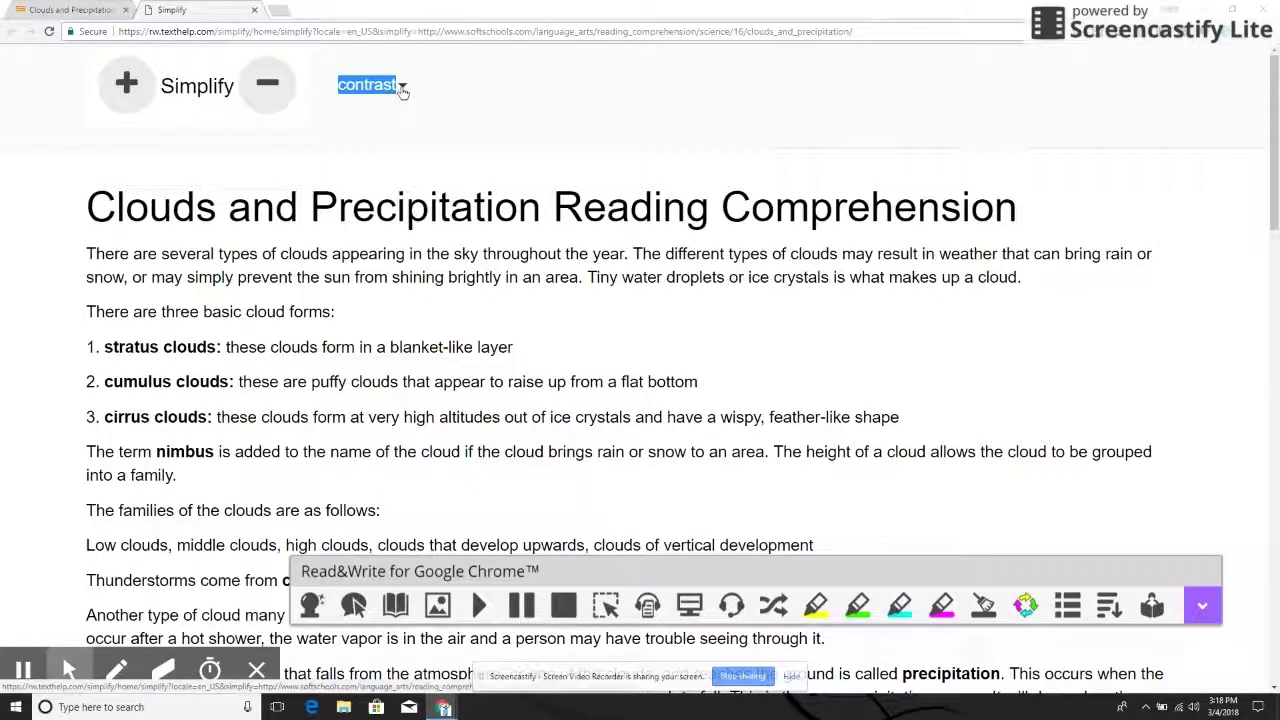
pyautogui.click(402, 88)
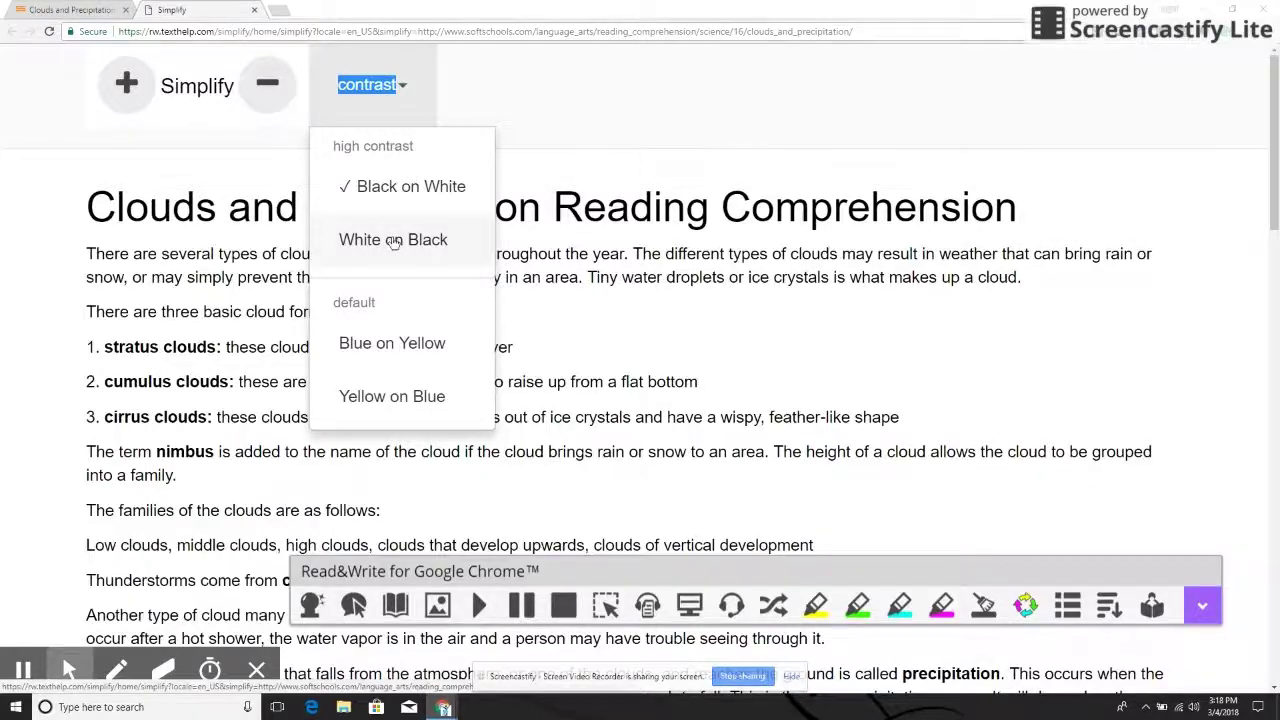
pyautogui.click(394, 240)
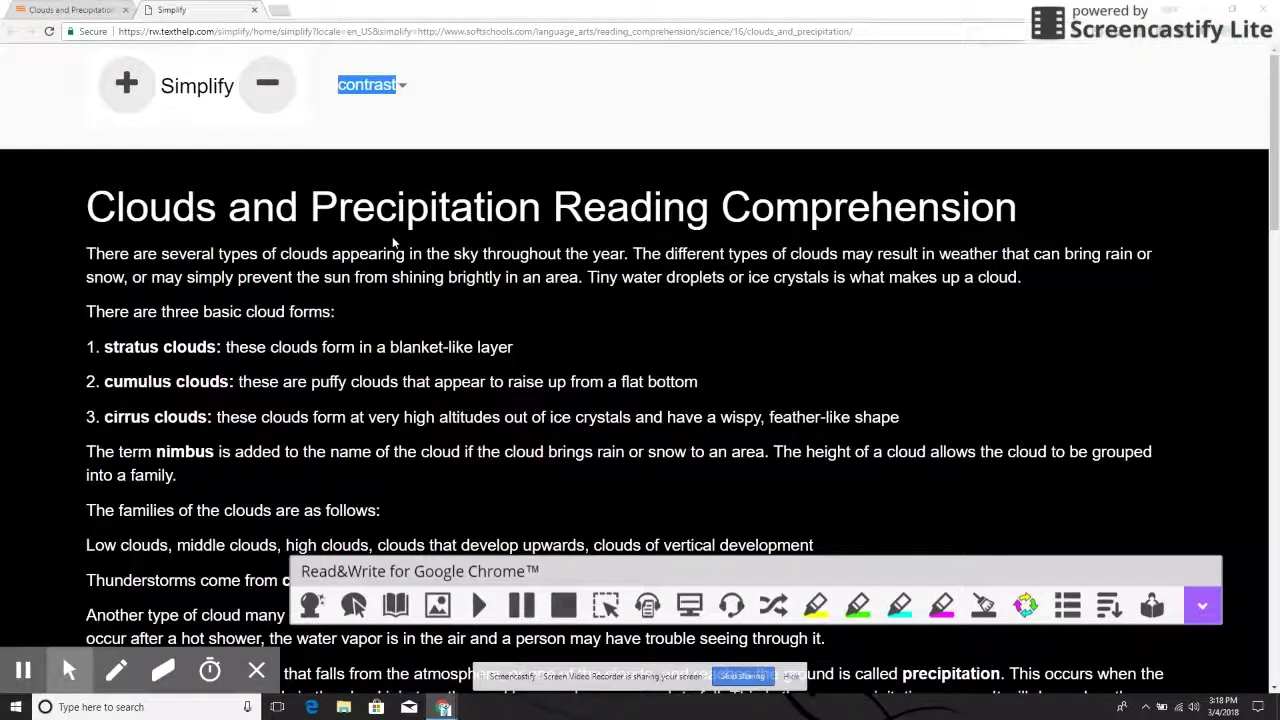
pyautogui.click(400, 88)
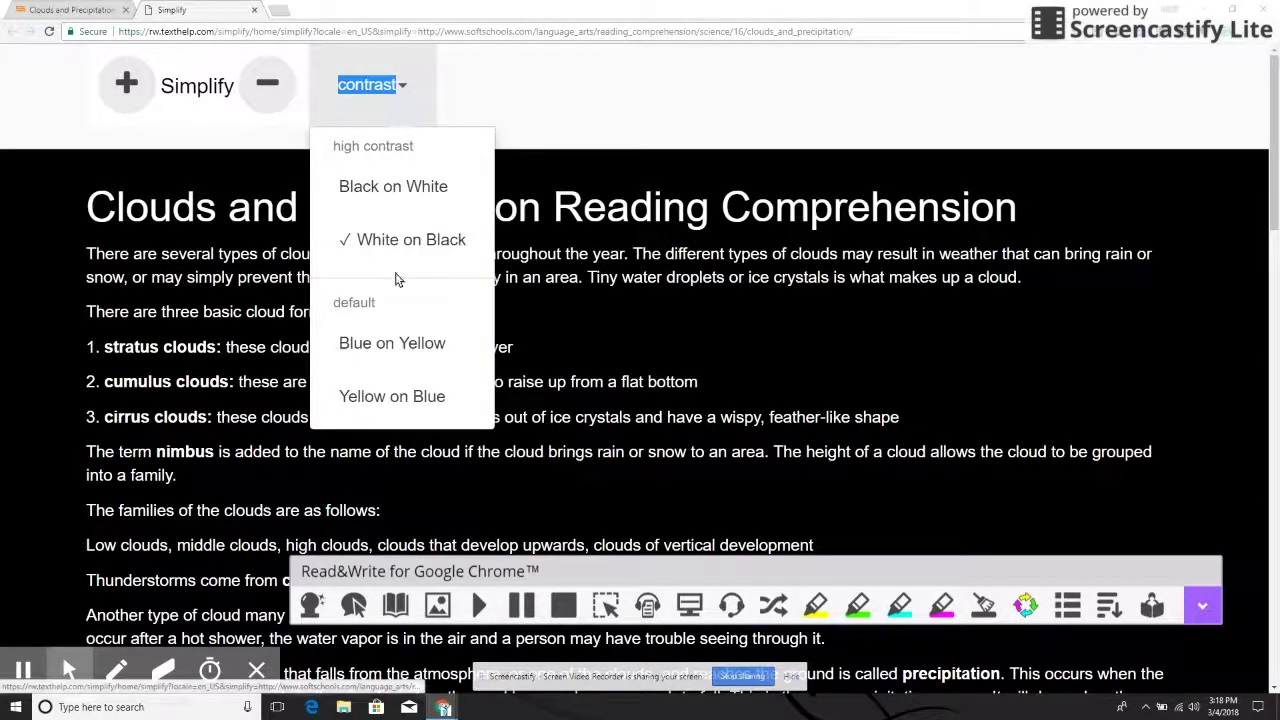
pyautogui.click(390, 345)
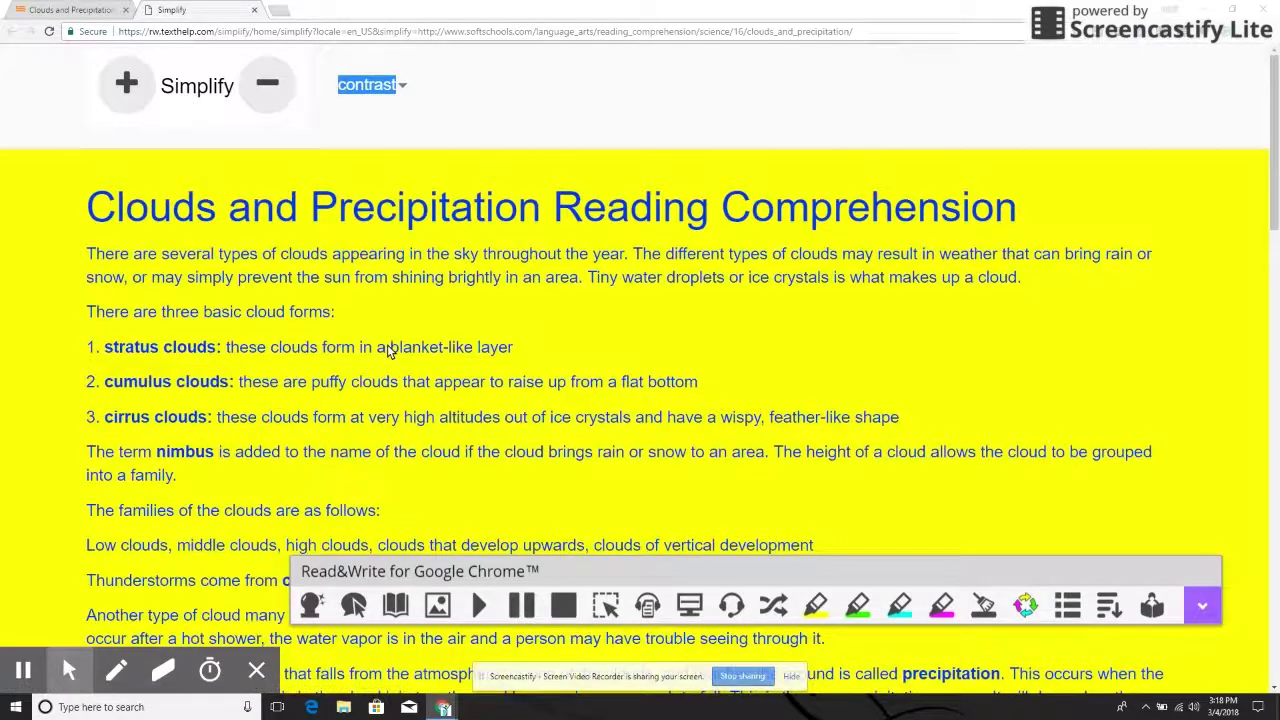
pyautogui.click(398, 88)
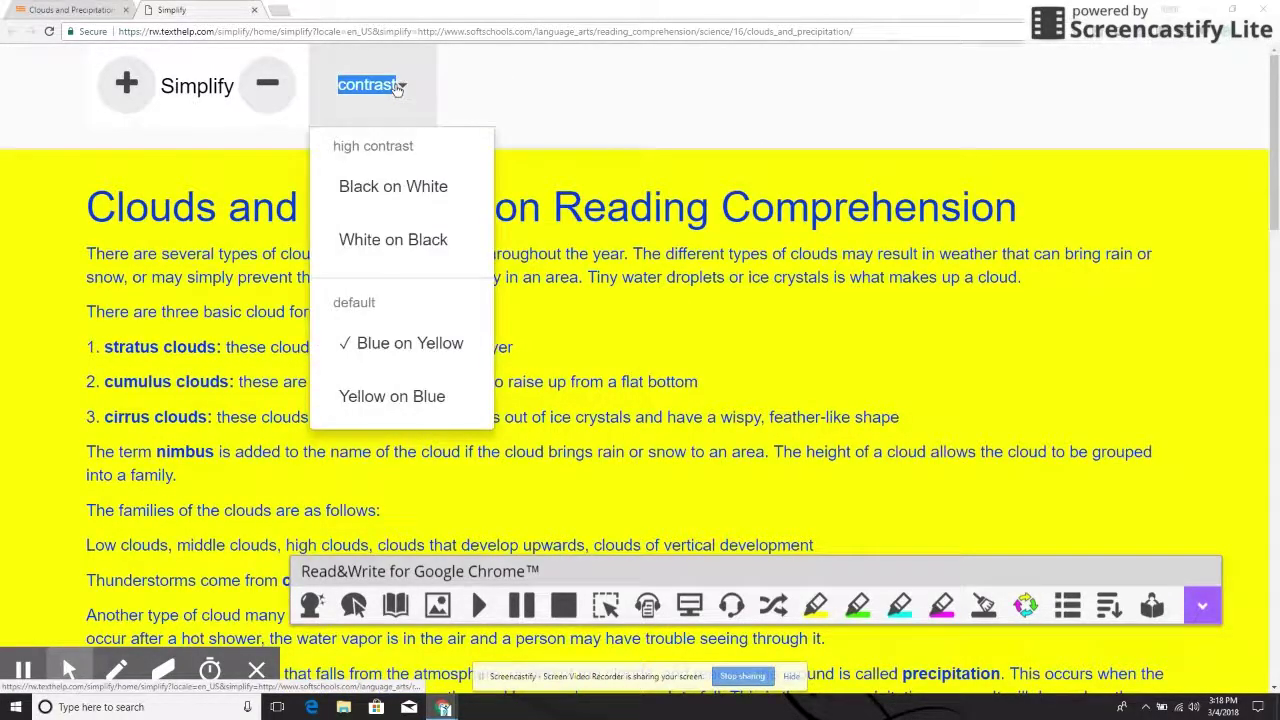
pyautogui.click(386, 396)
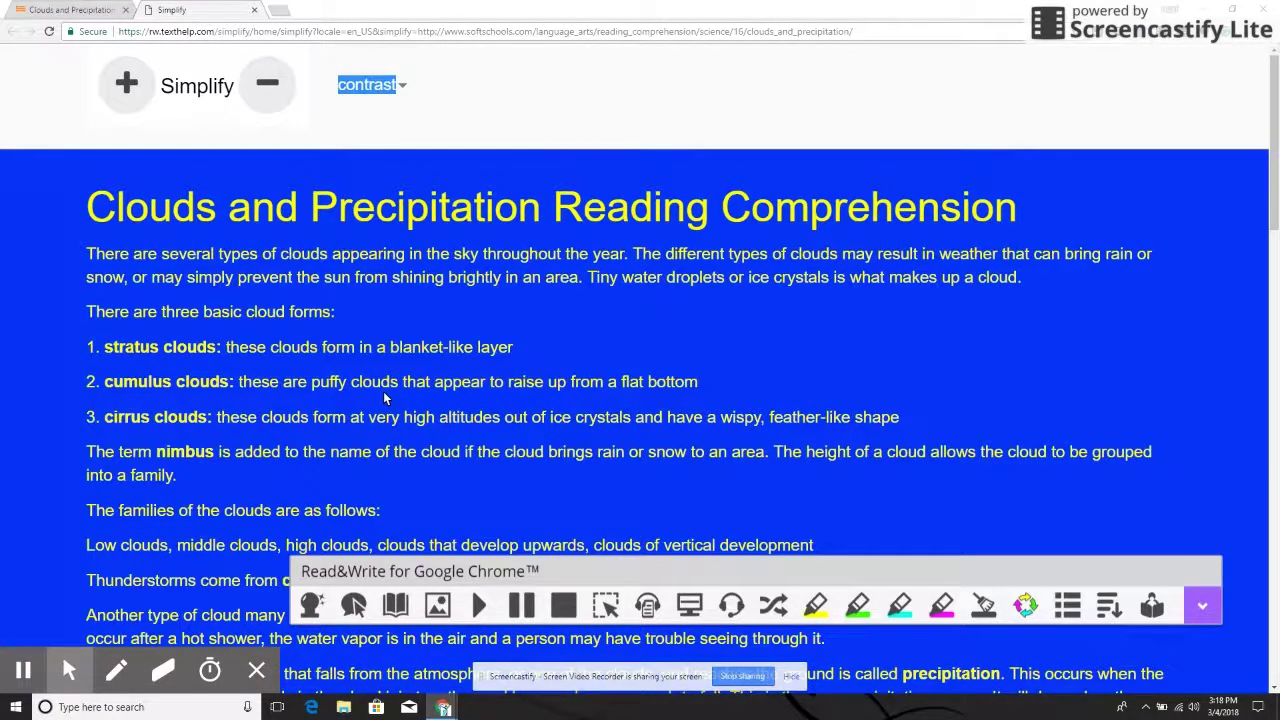
pyautogui.click(400, 90)
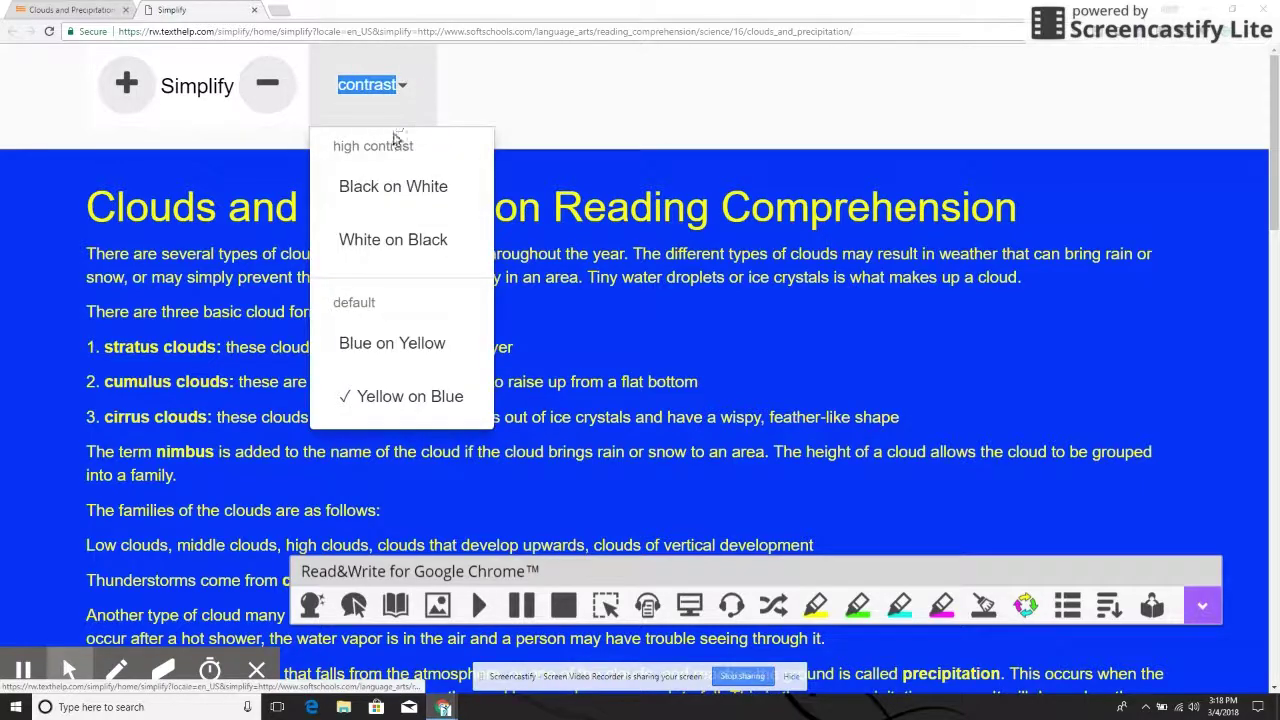
pyautogui.click(391, 186)
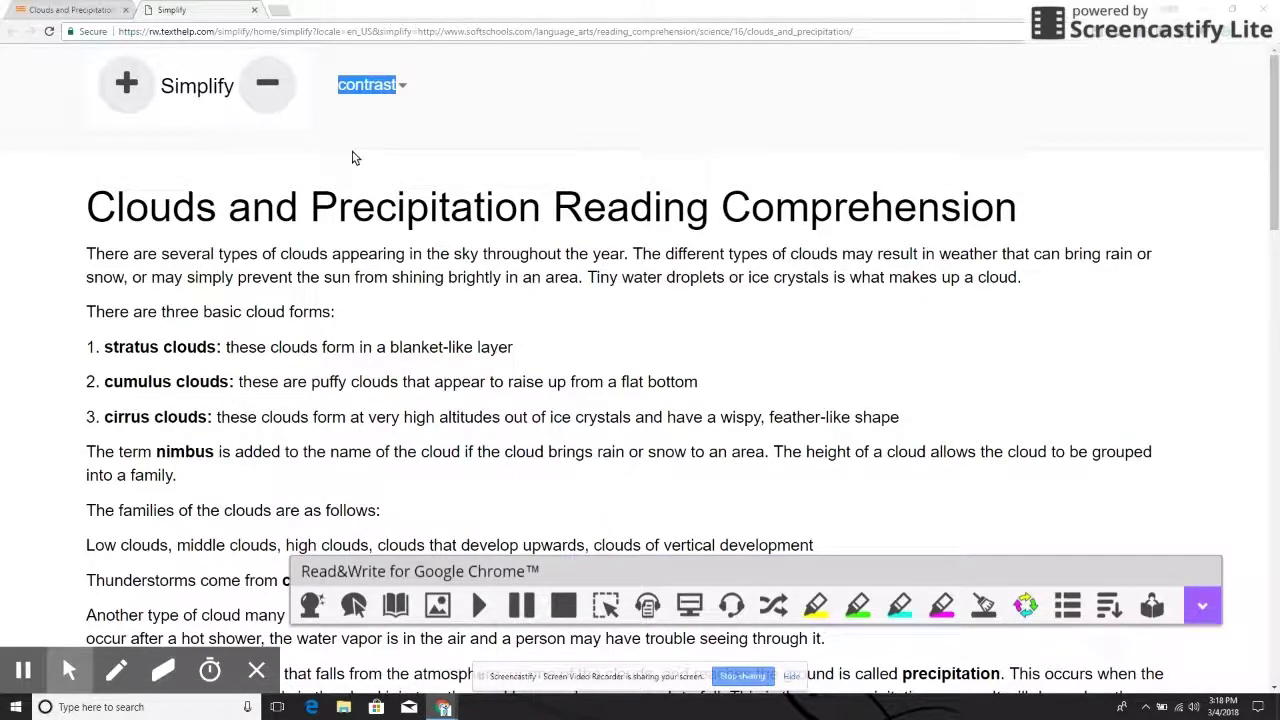
# Condense the simplified article level by level until its text ends with the sentence introducing fog.
pyautogui.click(264, 90)
pyautogui.click(264, 90)
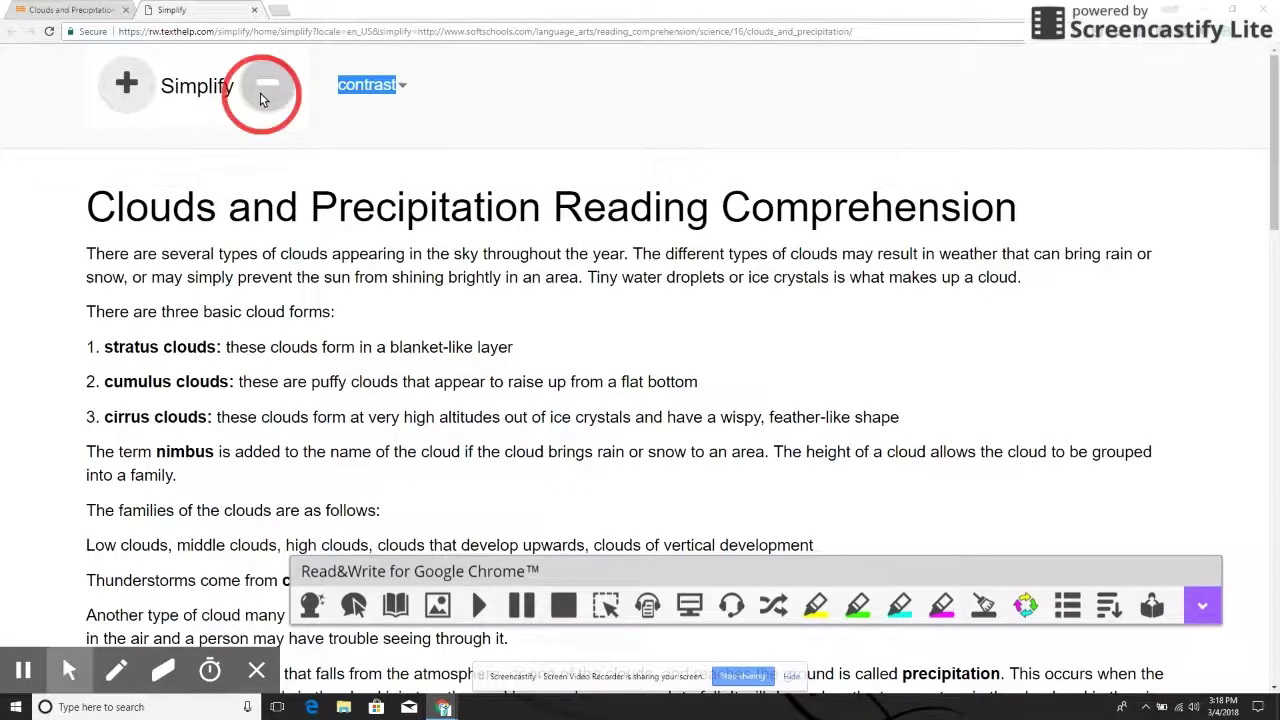
pyautogui.click(264, 90)
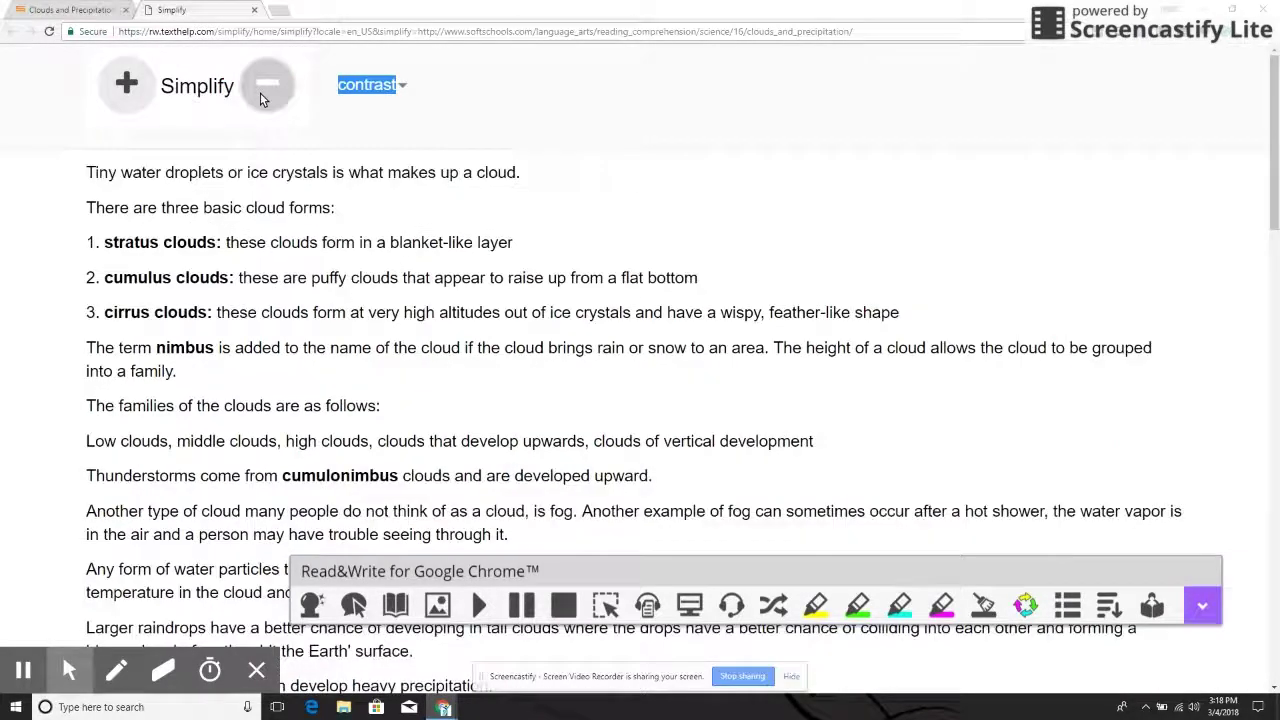
pyautogui.click(264, 90)
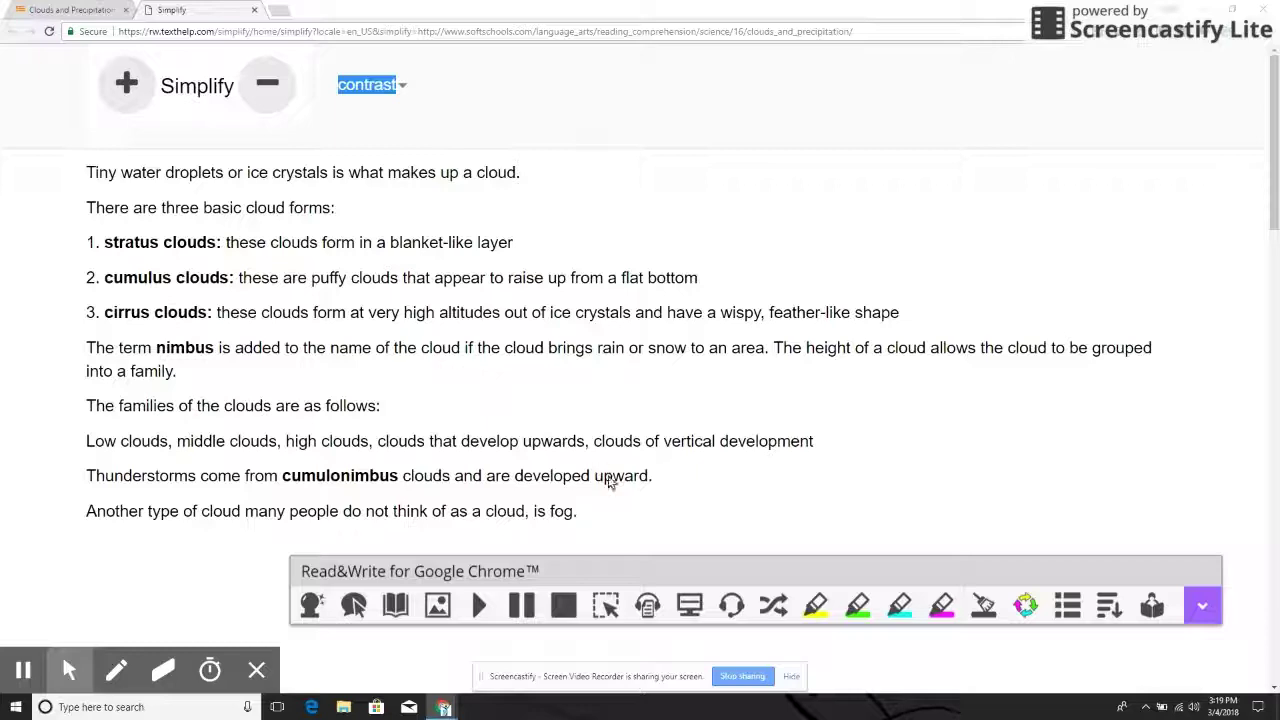
# Move the Read&Write toolbar back above the article text and switch the Screen Mask on and off.
pyautogui.moveTo(685, 572); pyautogui.dragTo(621, 83)
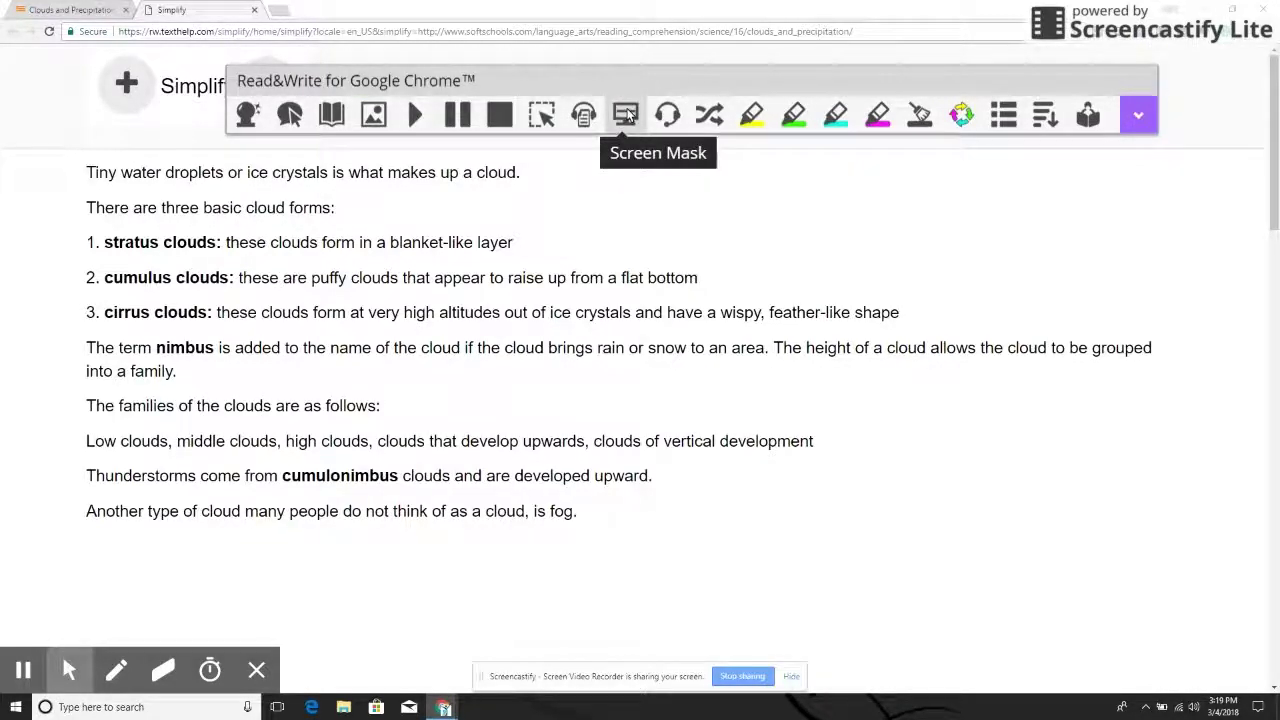
pyautogui.click(628, 116)
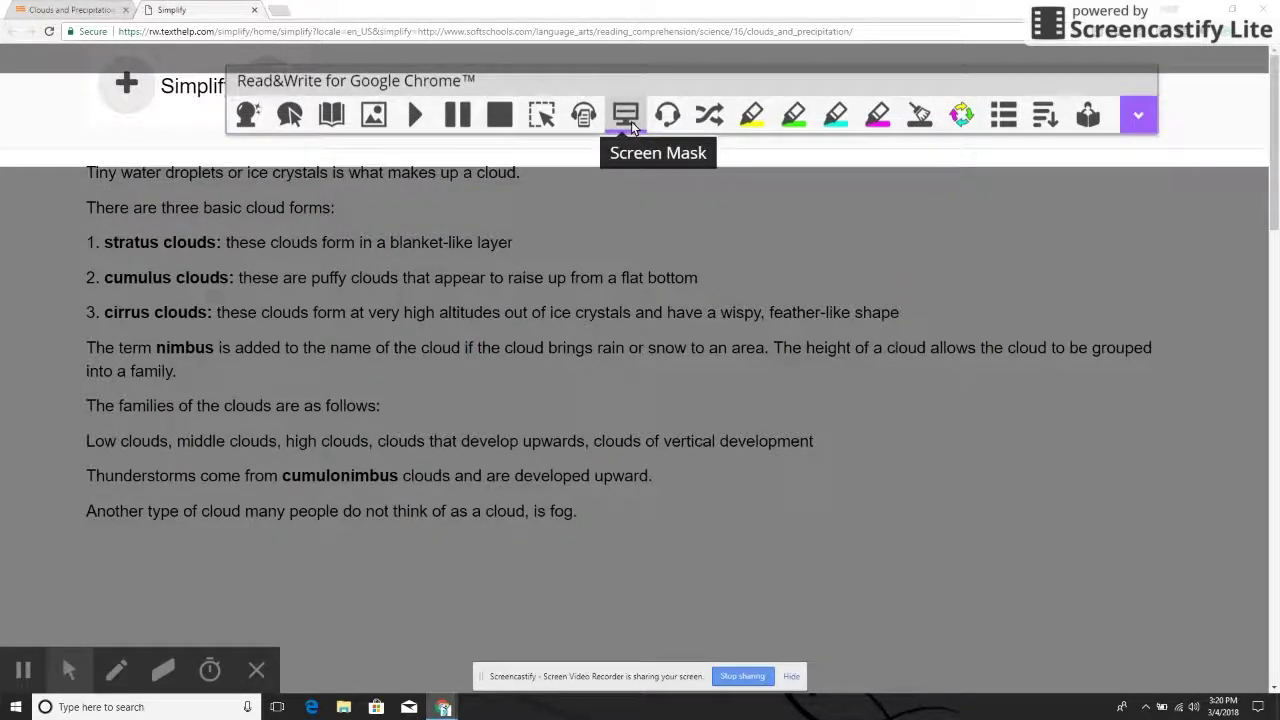
pyautogui.click(631, 121)
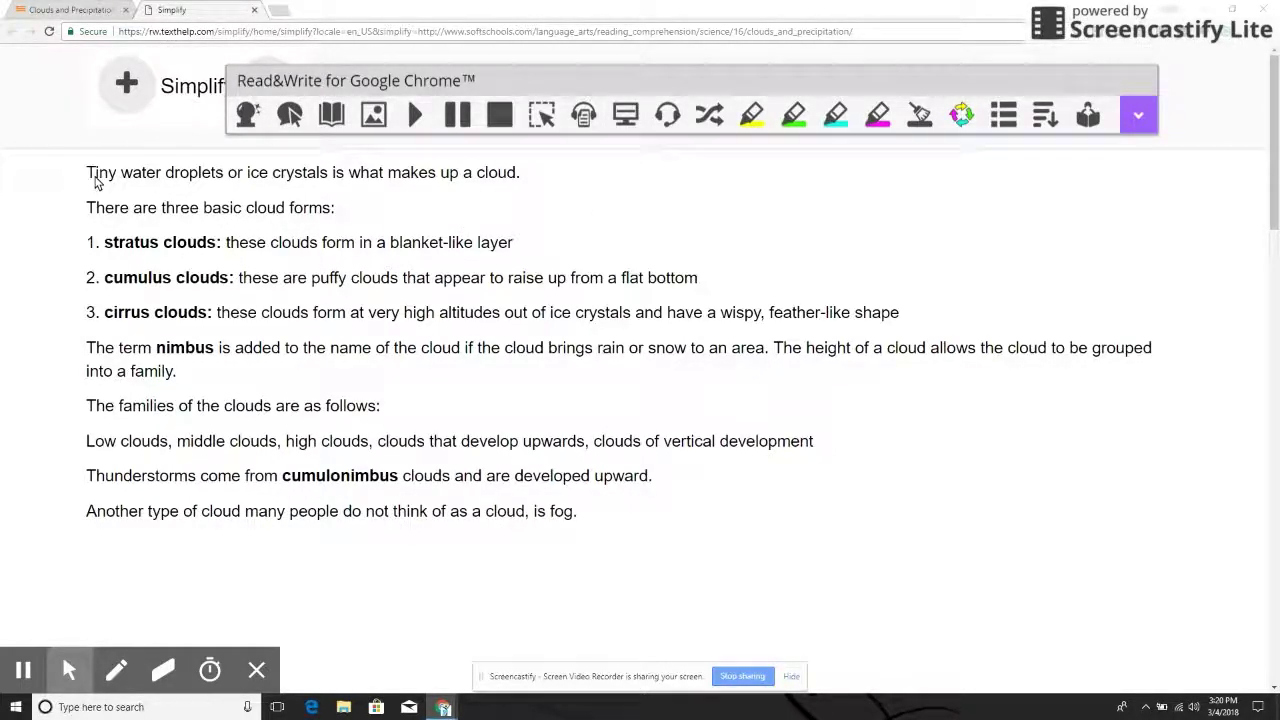
# Have the passage from "Tiny water droplets" through the stratus clouds line read aloud, and stop playback.
pyautogui.moveTo(88, 175); pyautogui.dragTo(526, 246)
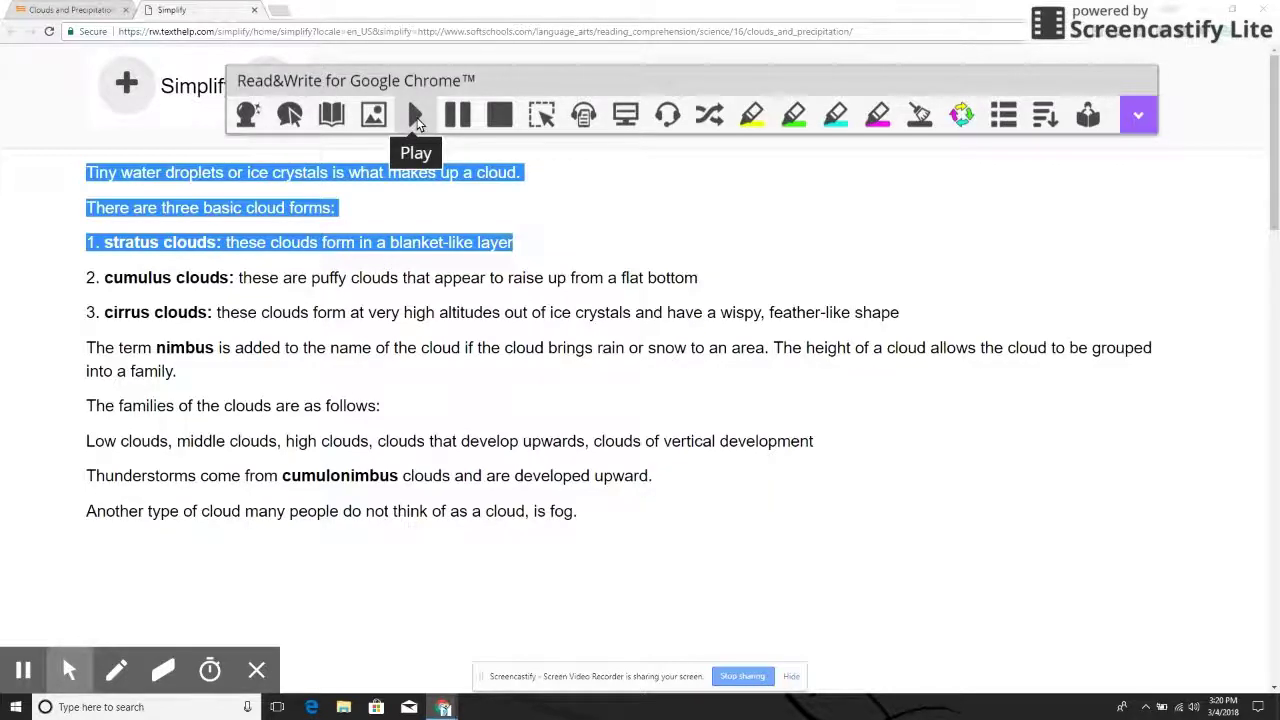
pyautogui.click(417, 119)
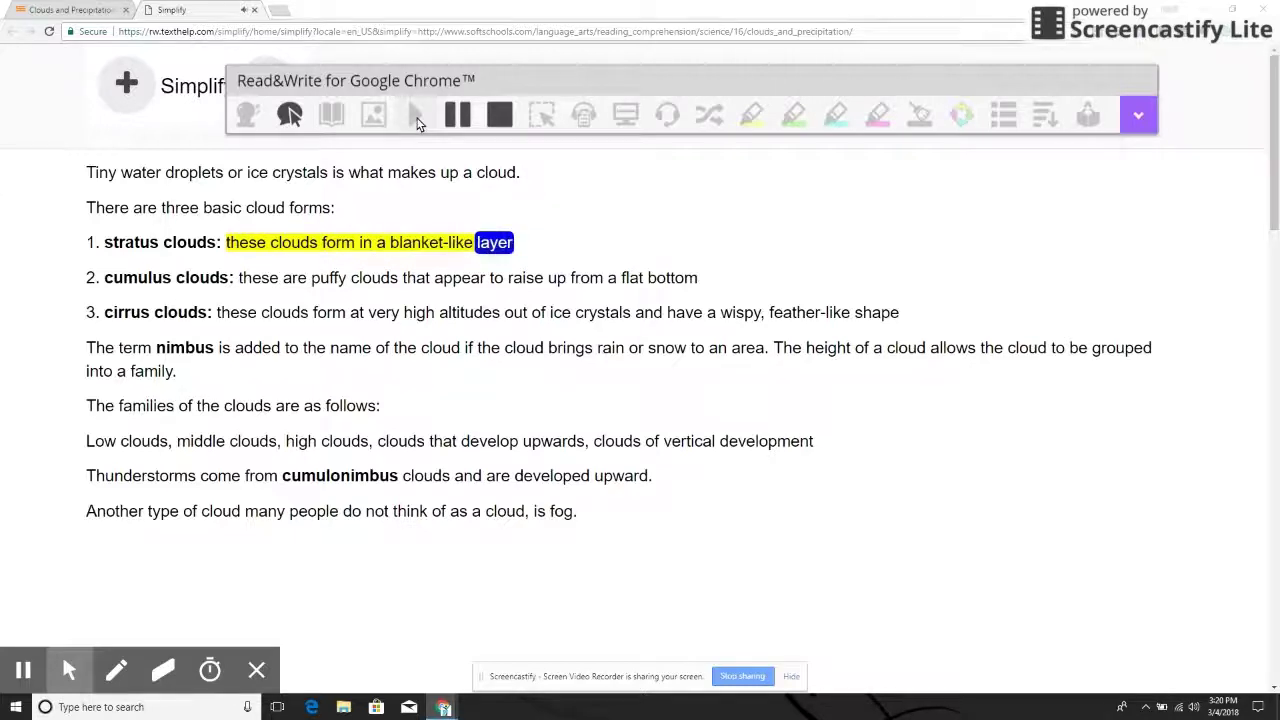
pyautogui.click(492, 118)
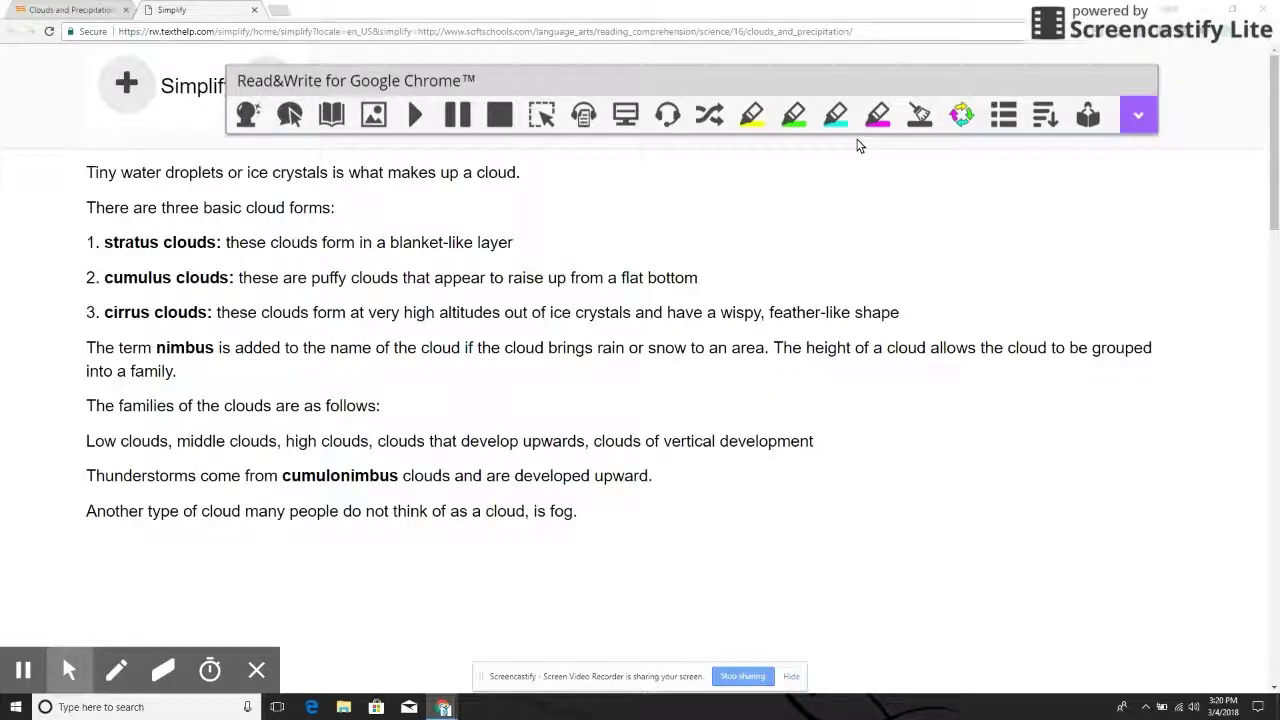
# Review the voice choices and reading speed in the Read&Write Speech options and accept the settings.
pyautogui.click(1138, 118)
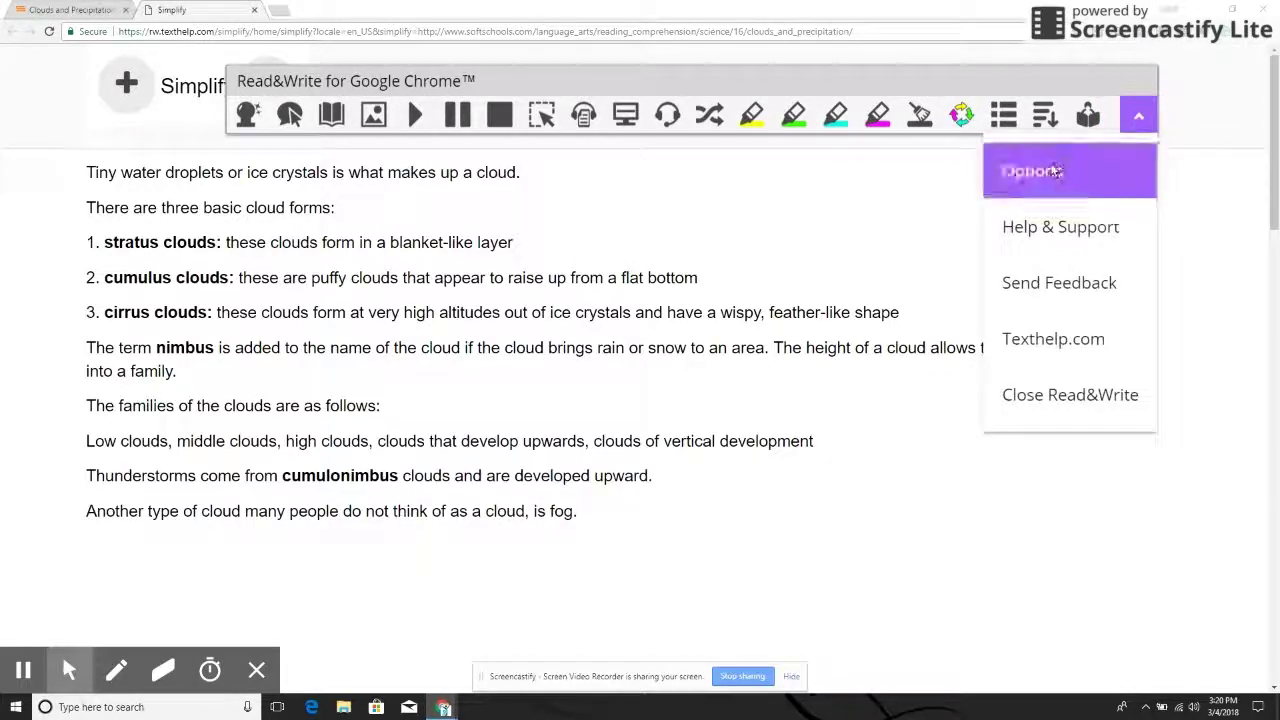
pyautogui.click(1055, 172)
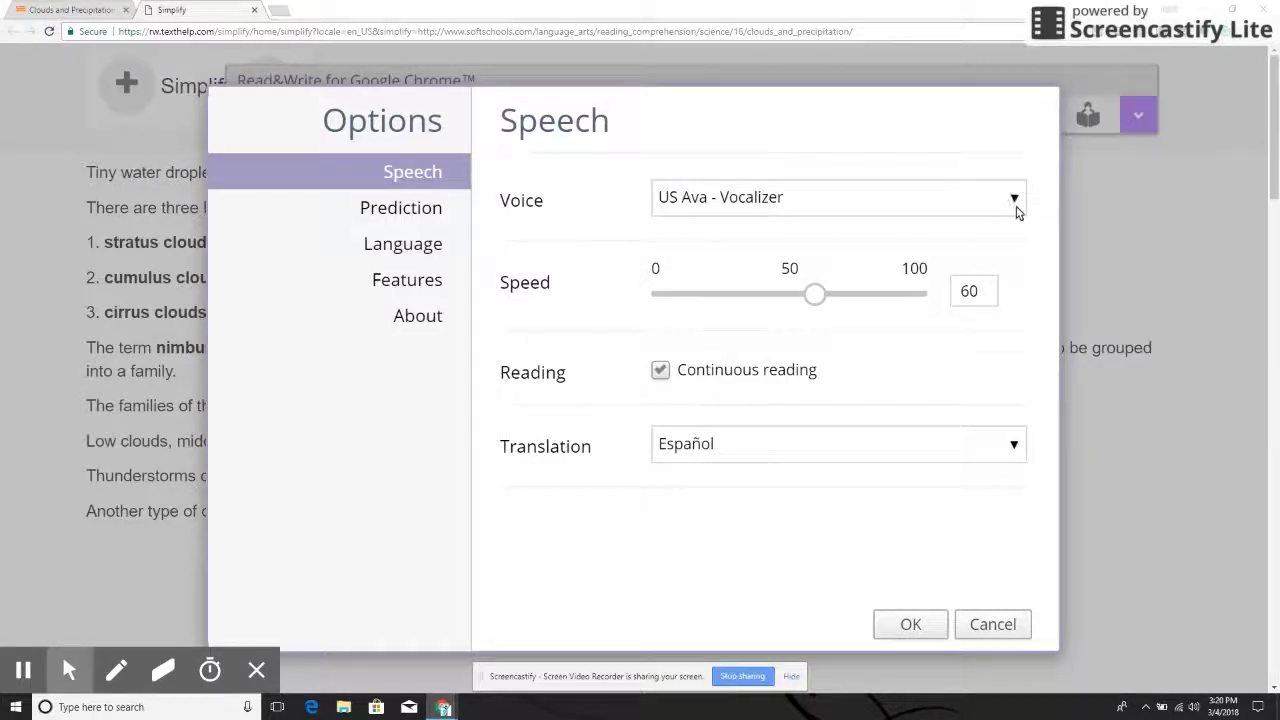
pyautogui.click(1014, 200)
pyautogui.click(1014, 200)
pyautogui.click(822, 293)
pyautogui.moveTo(822, 293)
pyautogui.mouseDown()
pyautogui.moveTo(797, 291)
pyautogui.moveTo(815, 293)
pyautogui.mouseUp()
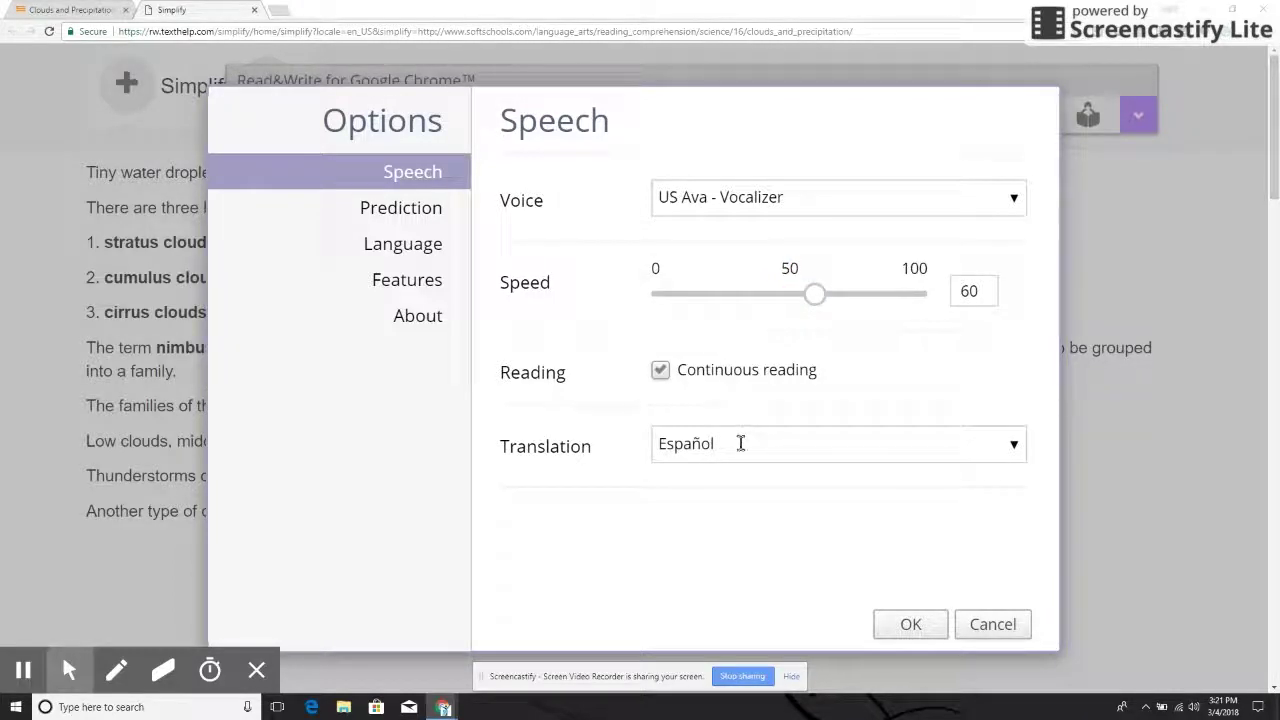
pyautogui.click(910, 626)
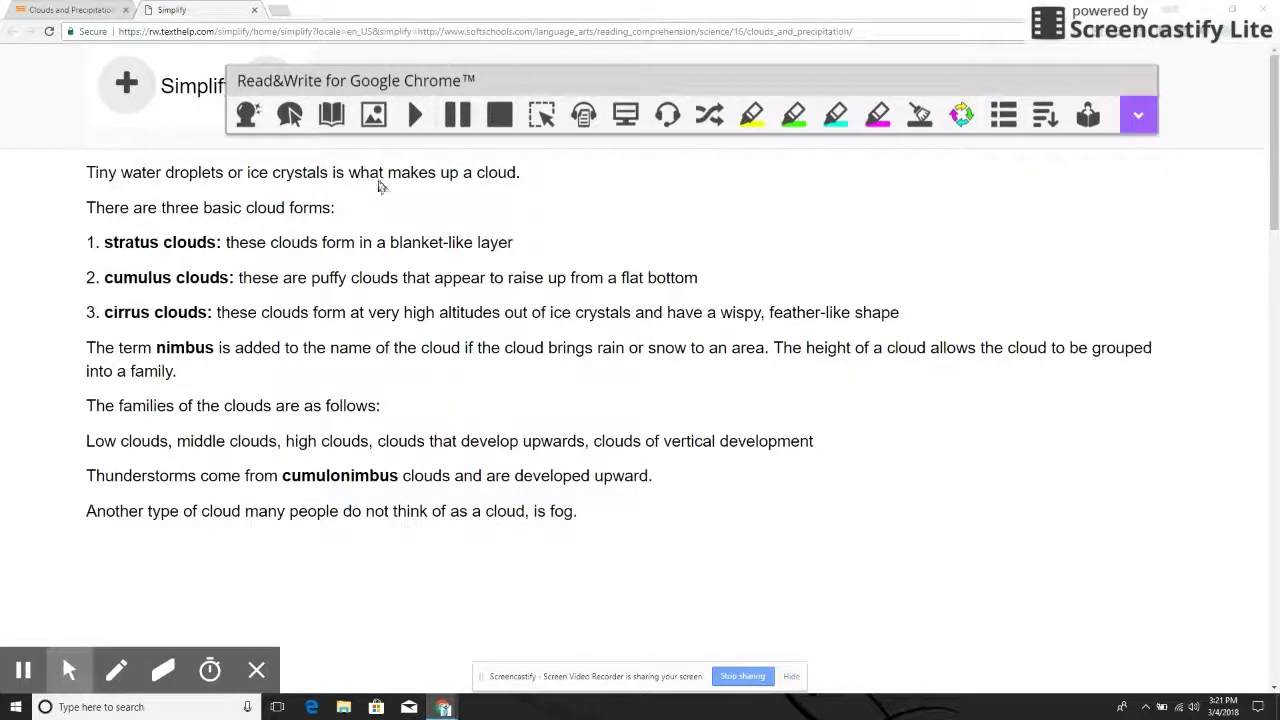
# Convert all of the condensed article text into a downloadable MP3 audio file with Speech Maker.
pyautogui.moveTo(87, 175); pyautogui.dragTo(630, 515)
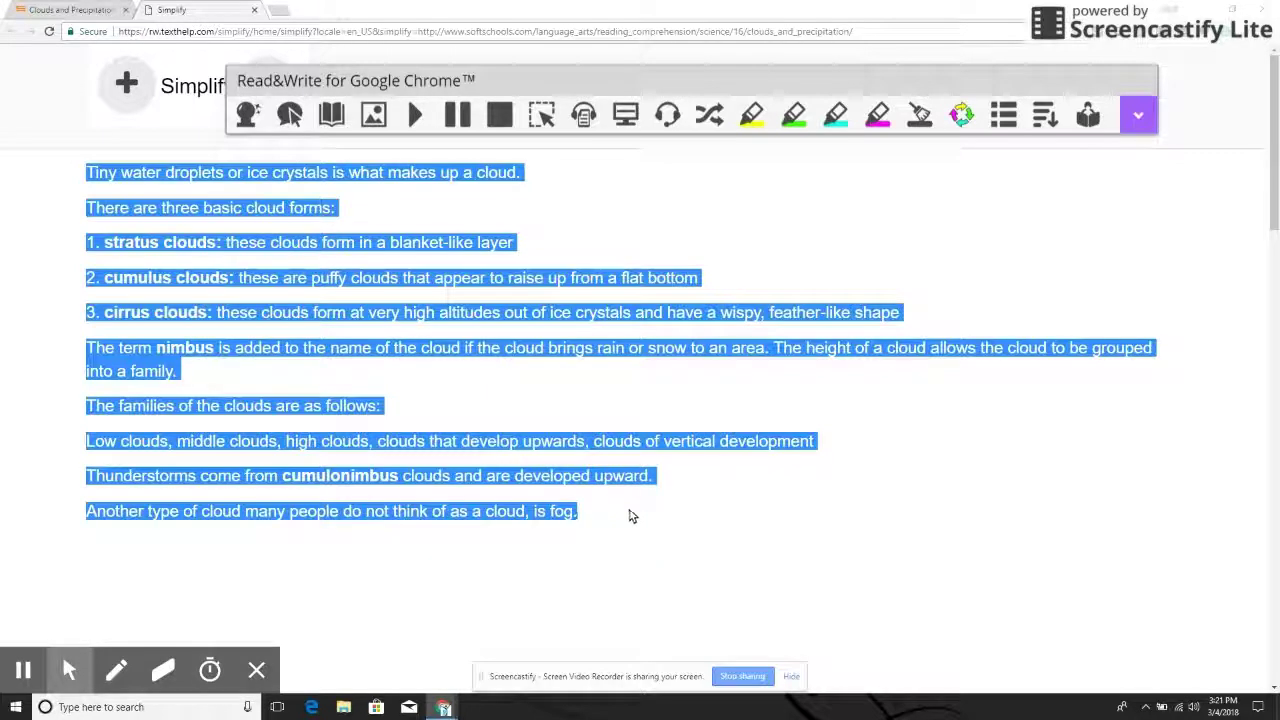
pyautogui.click(585, 124)
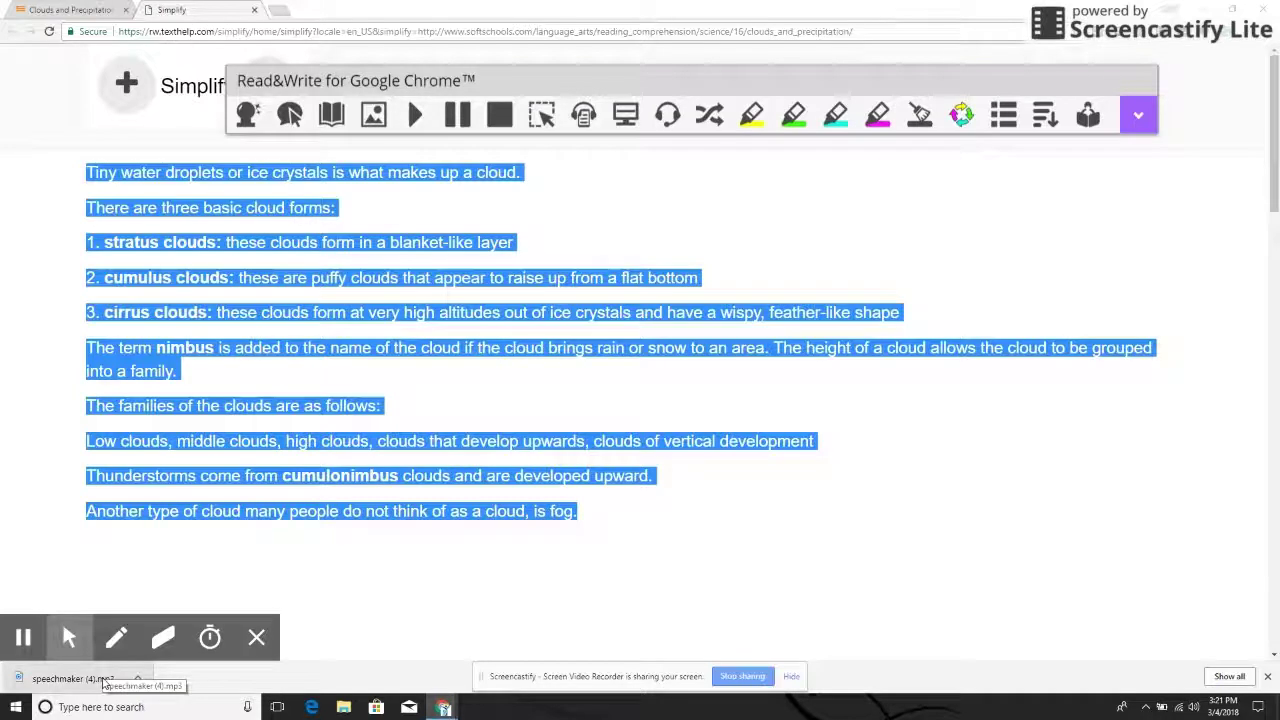
pyautogui.hotkey('alt', 'k')
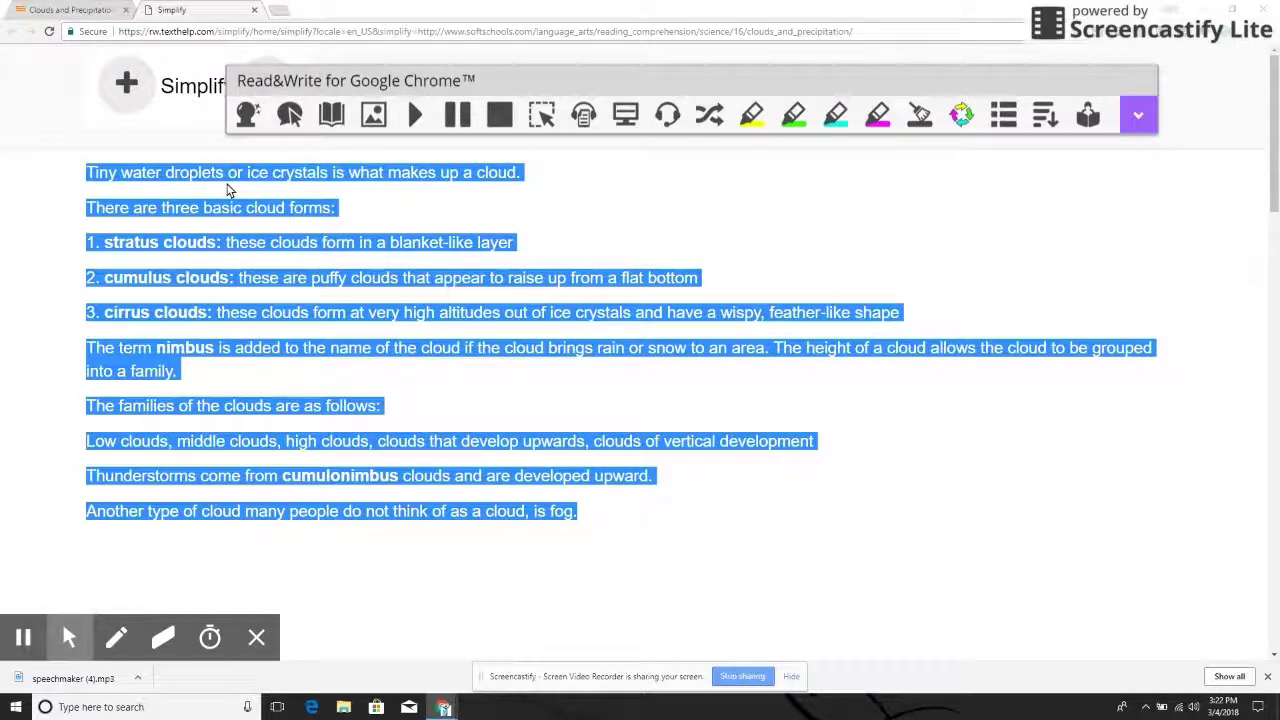
pyautogui.click(501, 117)
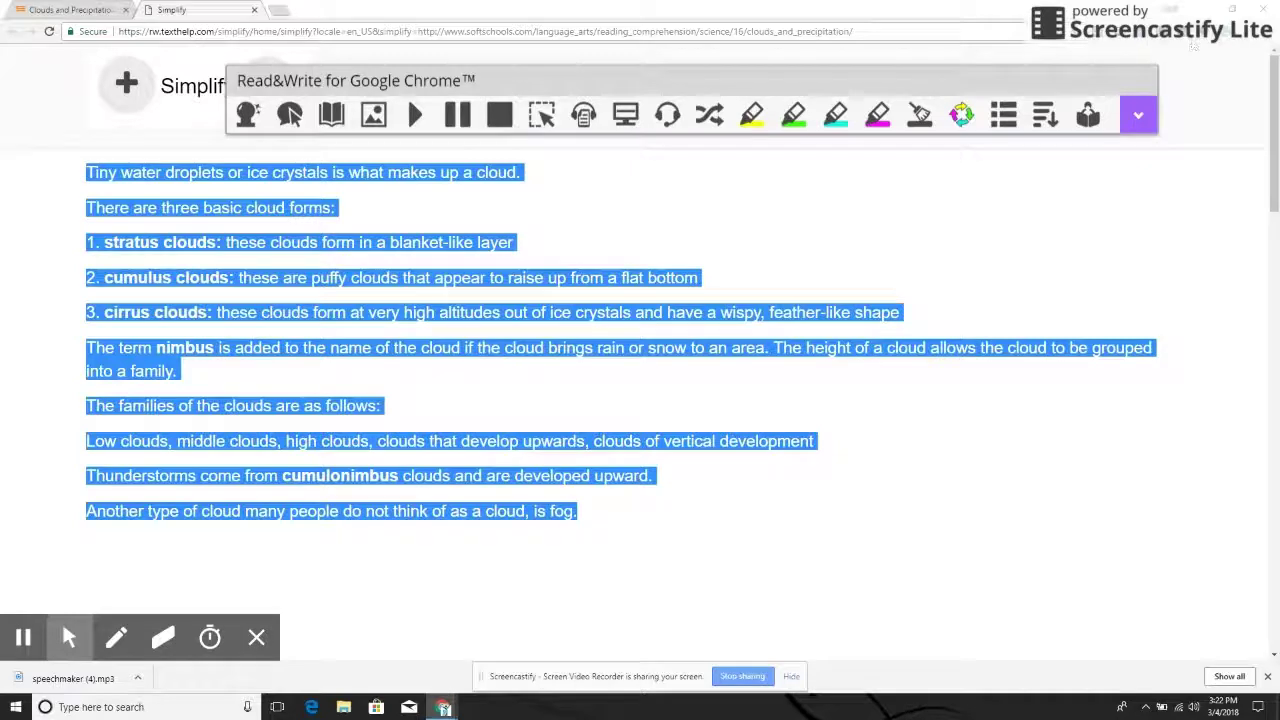
pyautogui.click(919, 115)
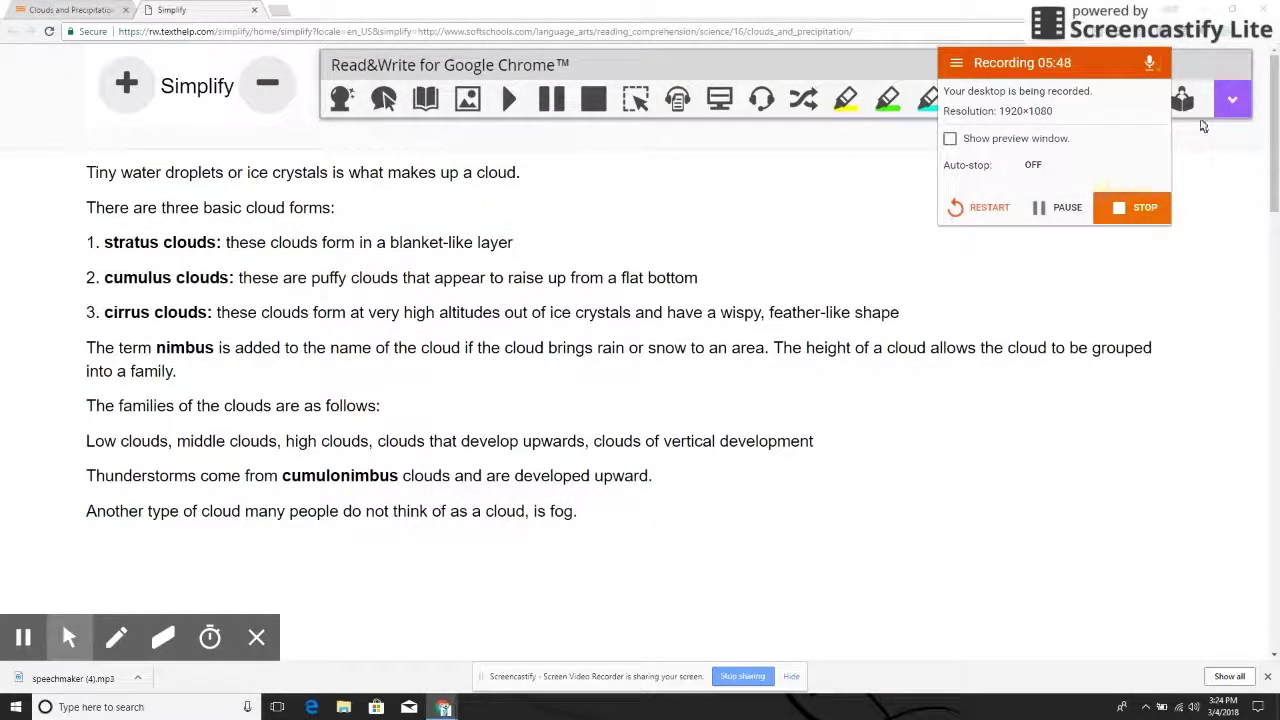
pyautogui.click(1197, 66)
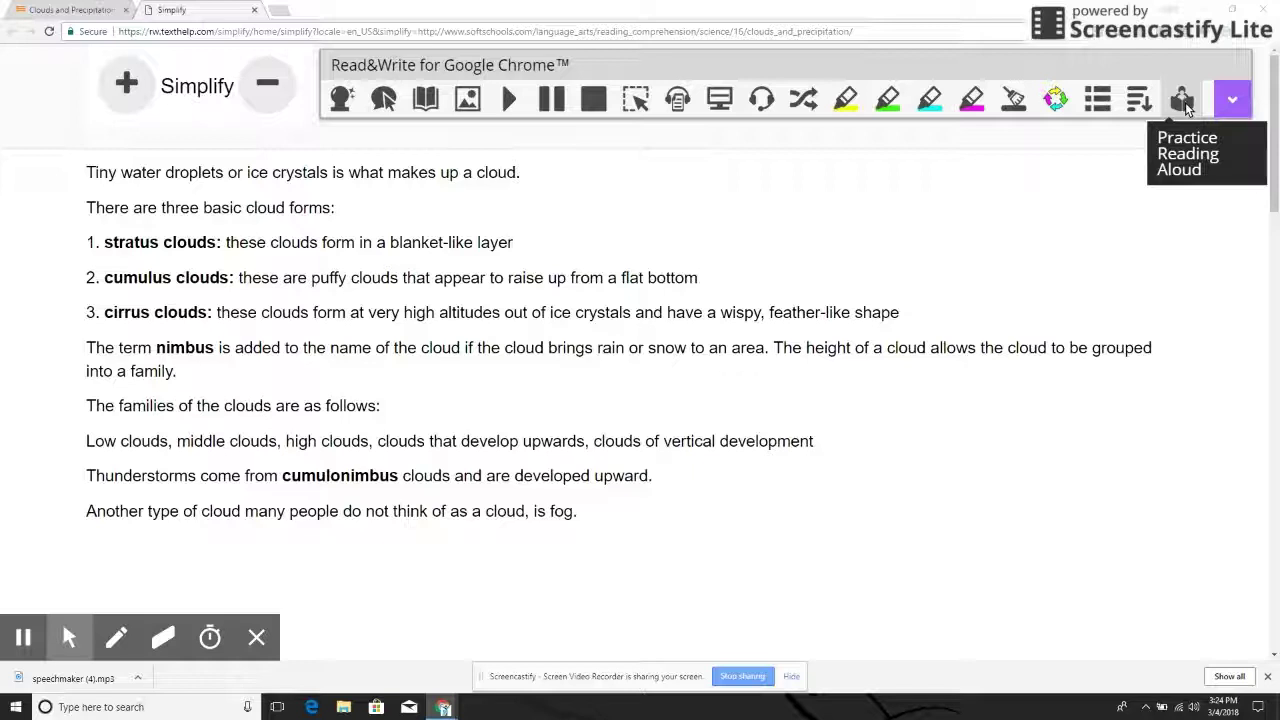
# Open the condensed article in Practice Reading Aloud and make a voice recording of it.
pyautogui.click(1184, 104)
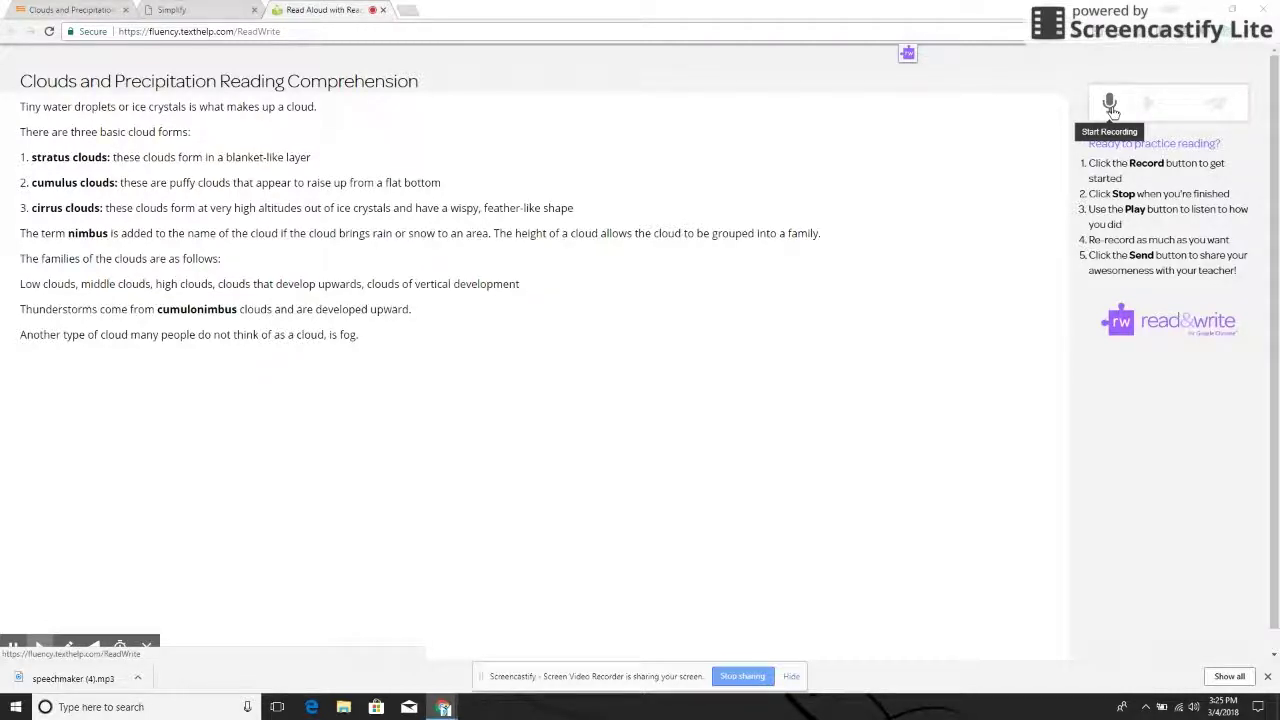
pyautogui.click(1111, 106)
pyautogui.click(1167, 117)
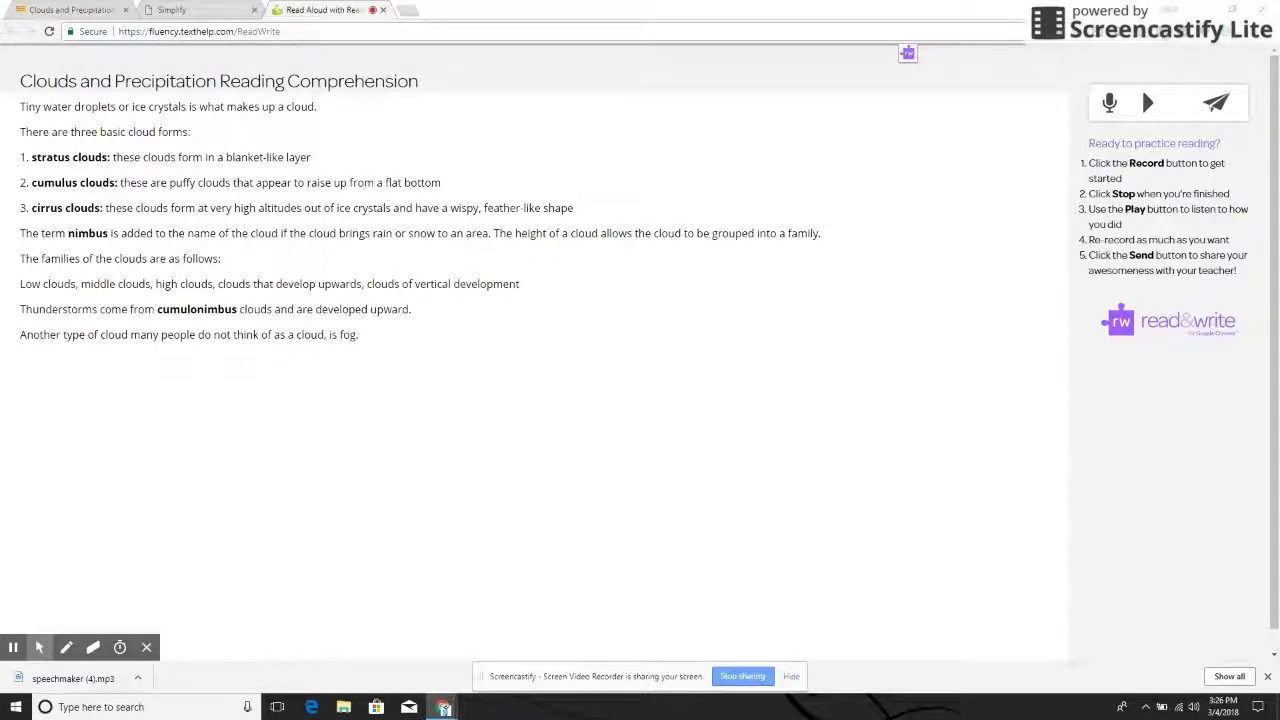
pyautogui.click(1158, 31)
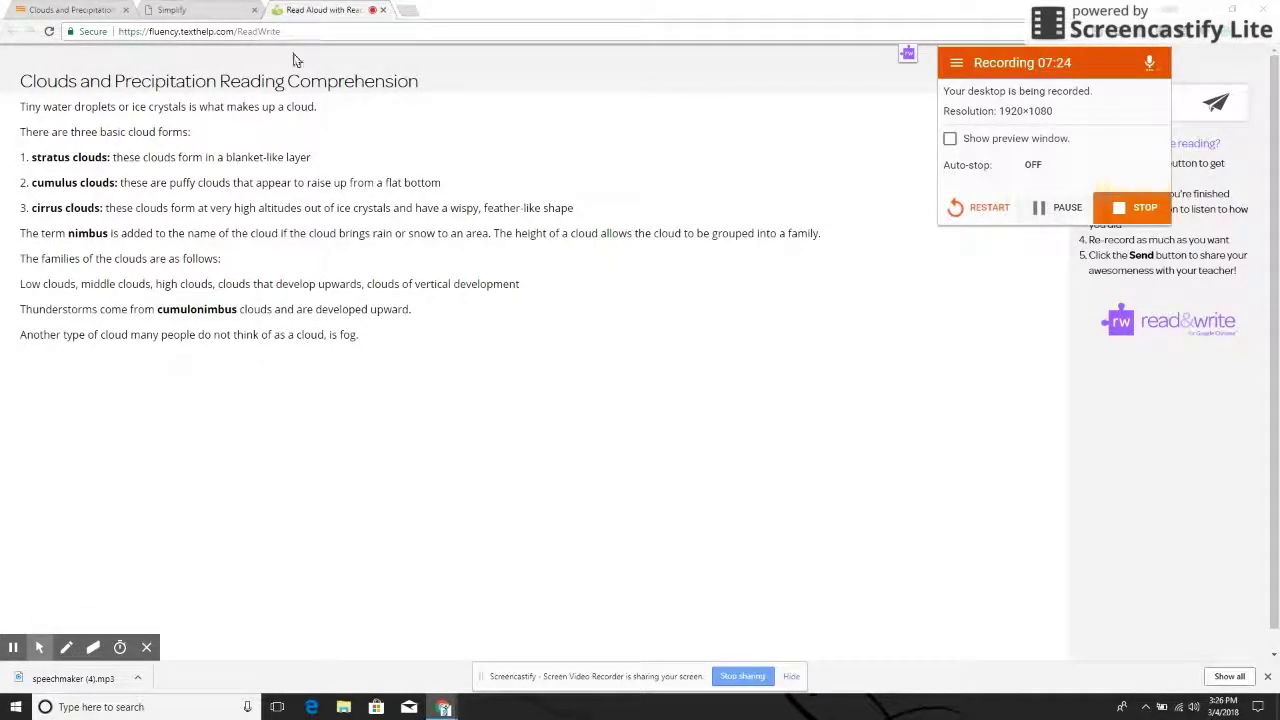
# Mute the computer's speakers, have the first two lines of the simplified article read aloud, and pause the speech.
pyautogui.click(206, 12)
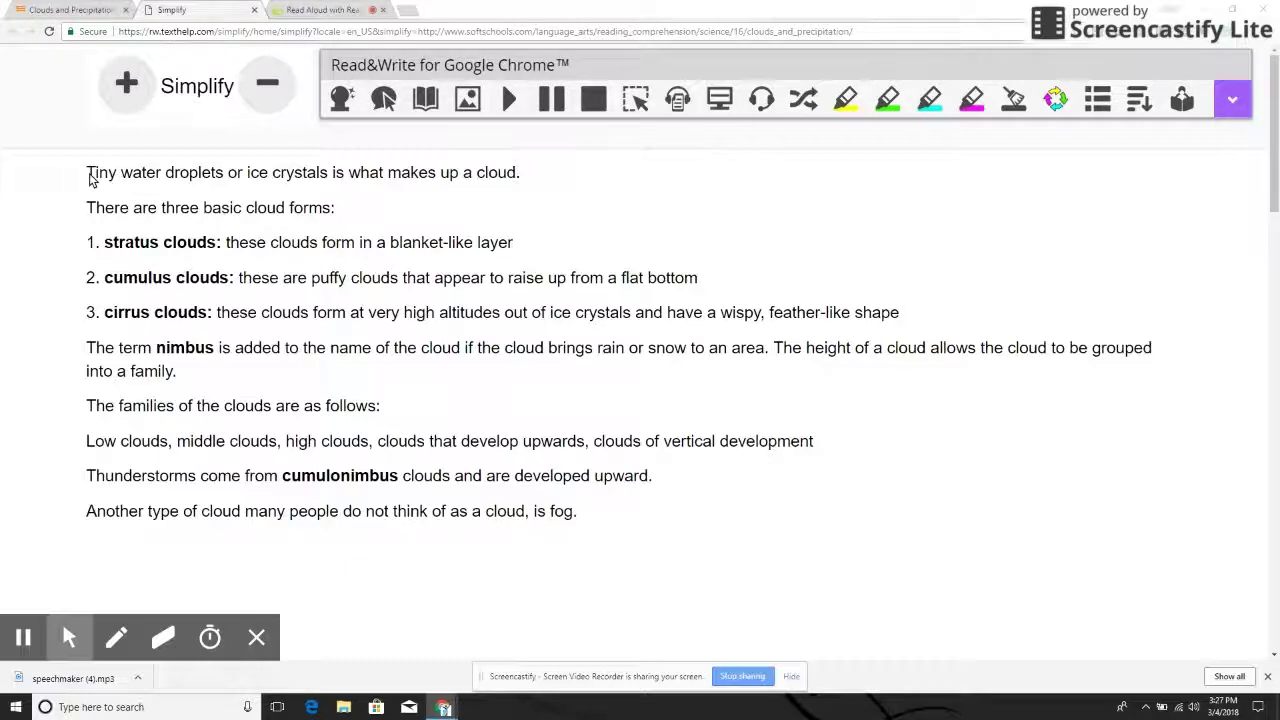
pyautogui.moveTo(89, 177); pyautogui.dragTo(350, 213)
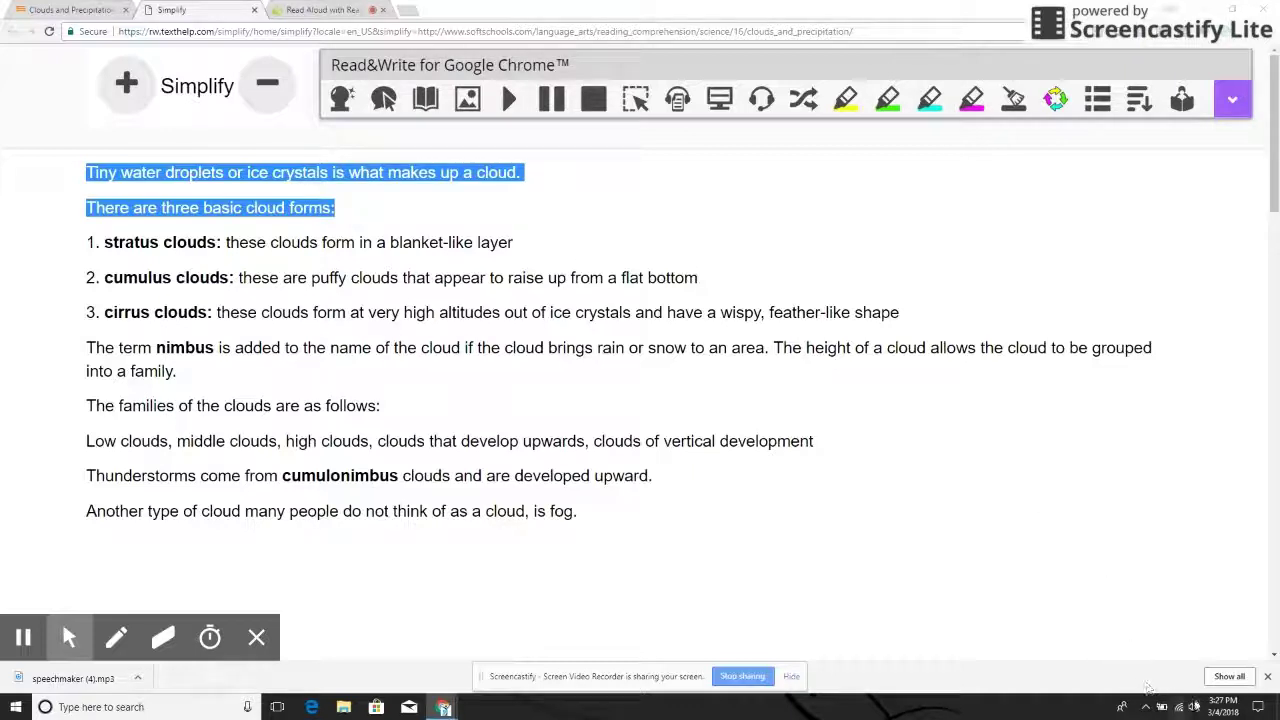
pyautogui.click(1194, 707)
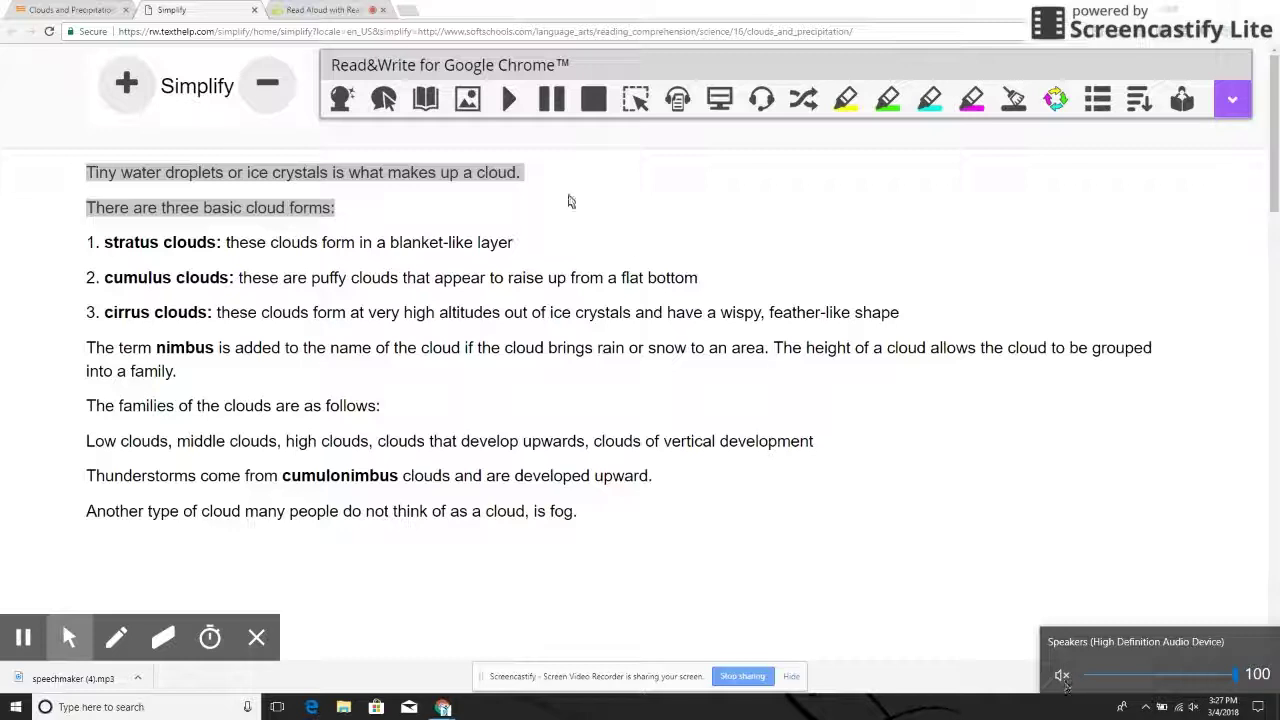
pyautogui.click(508, 100)
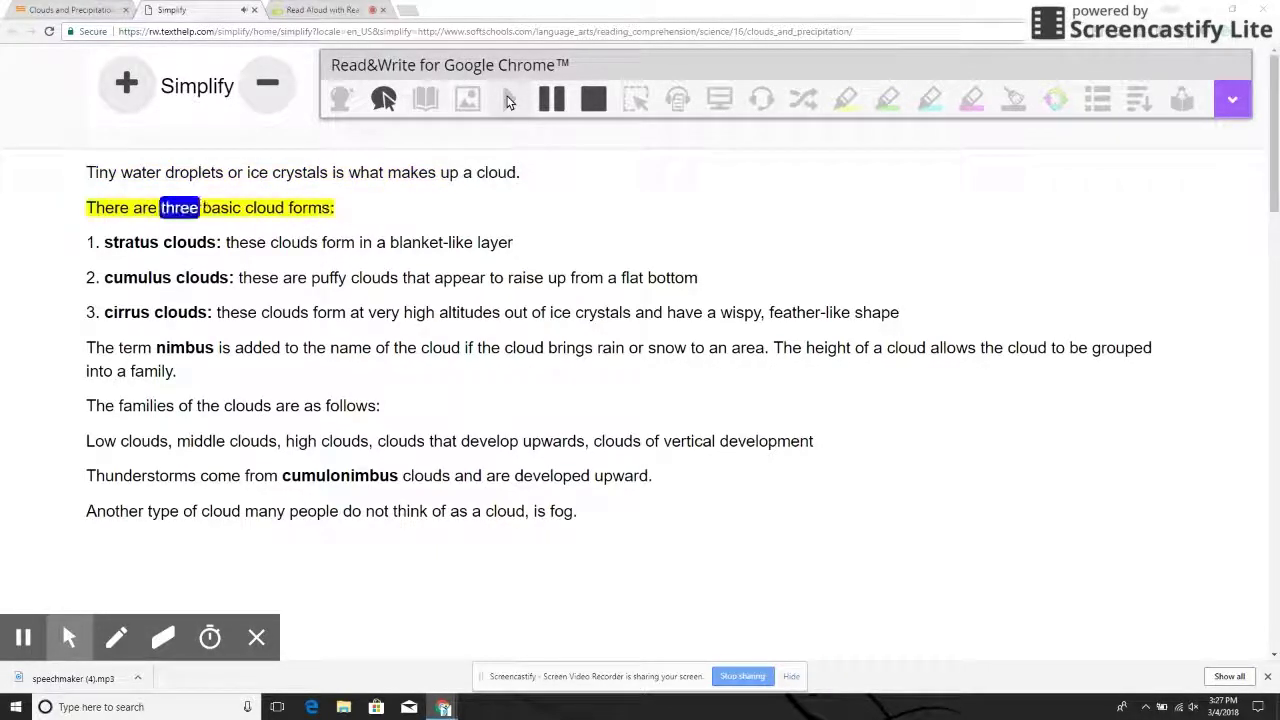
pyautogui.click(550, 100)
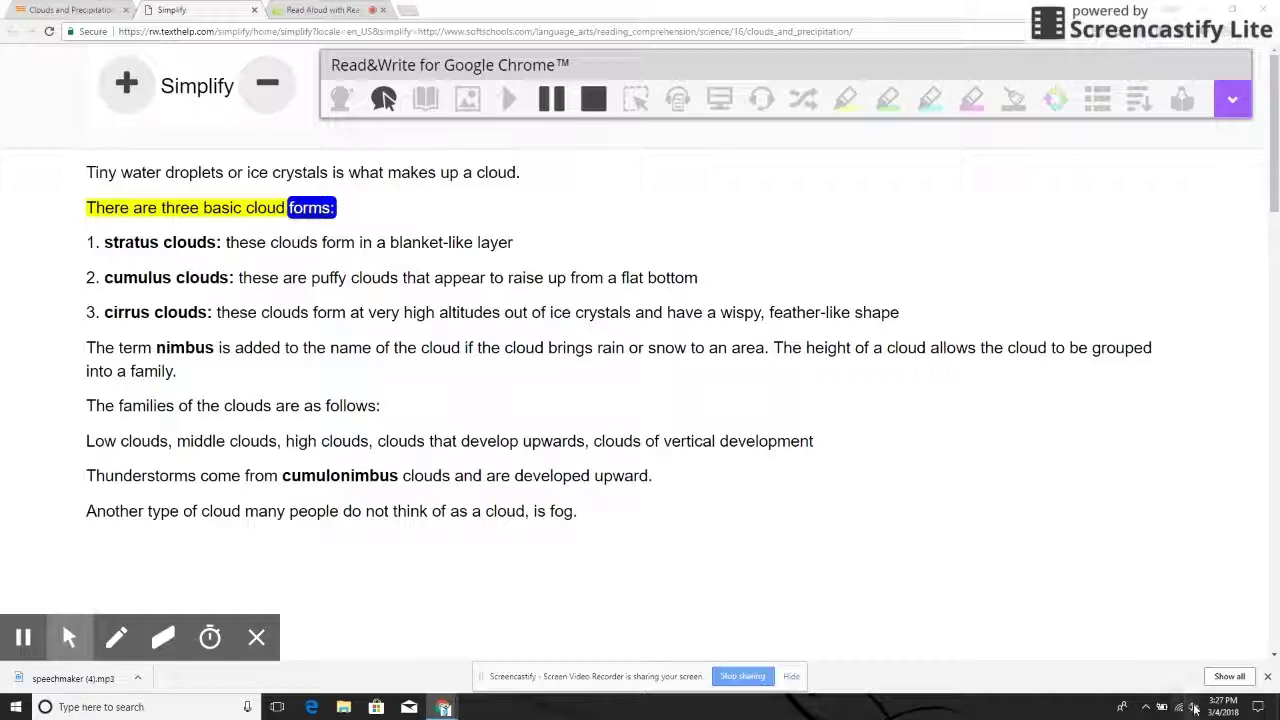
# Unmute the computer's speakers and stop the read-aloud playback.
pyautogui.click(1193, 707)
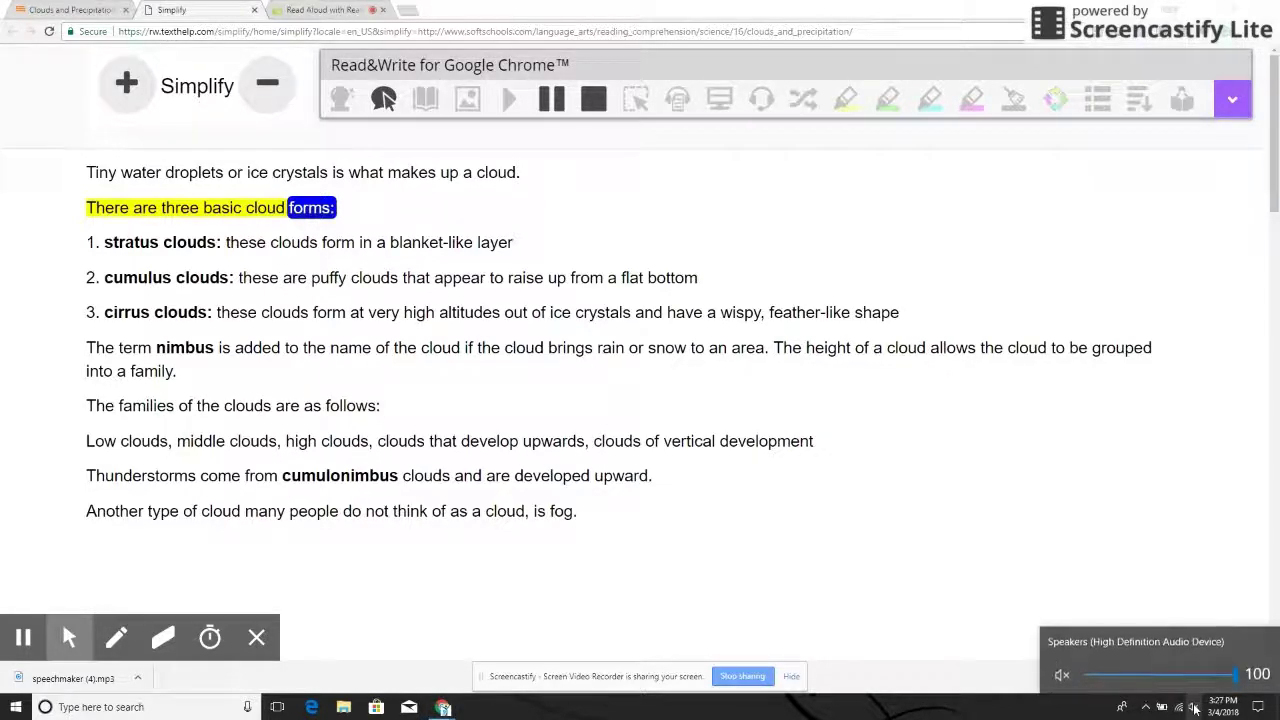
pyautogui.click(1063, 679)
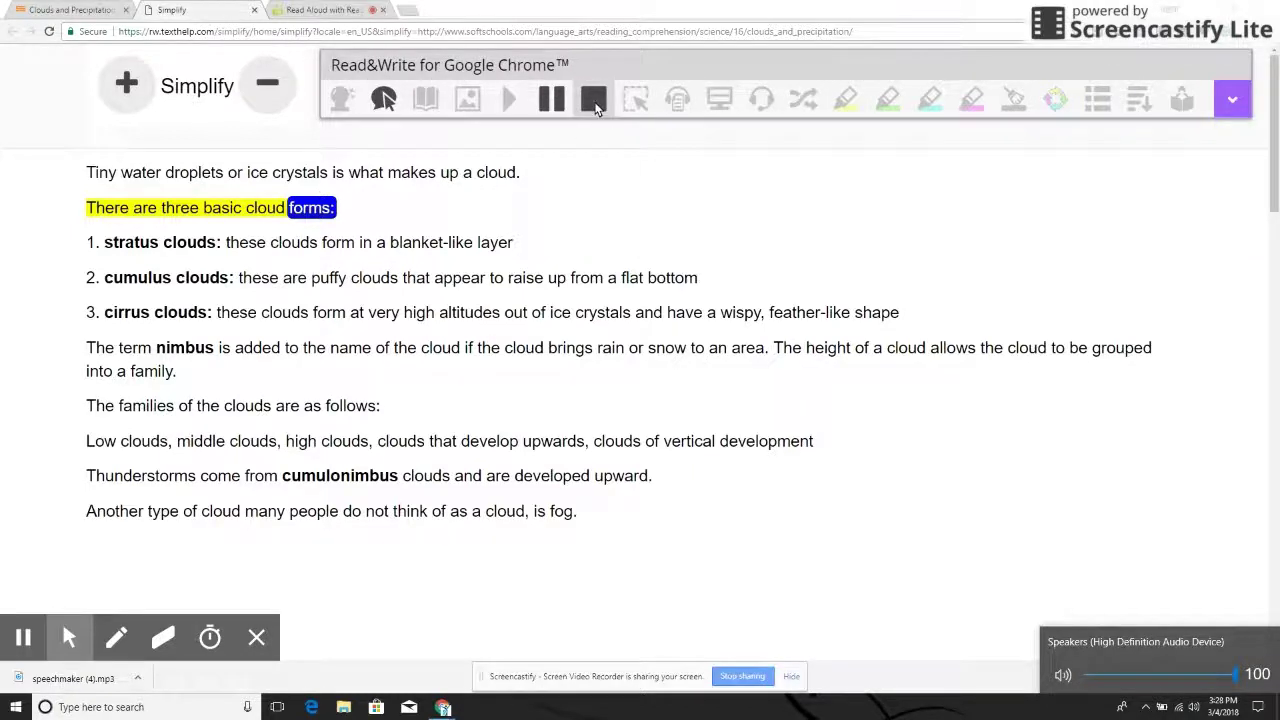
pyautogui.click(593, 100)
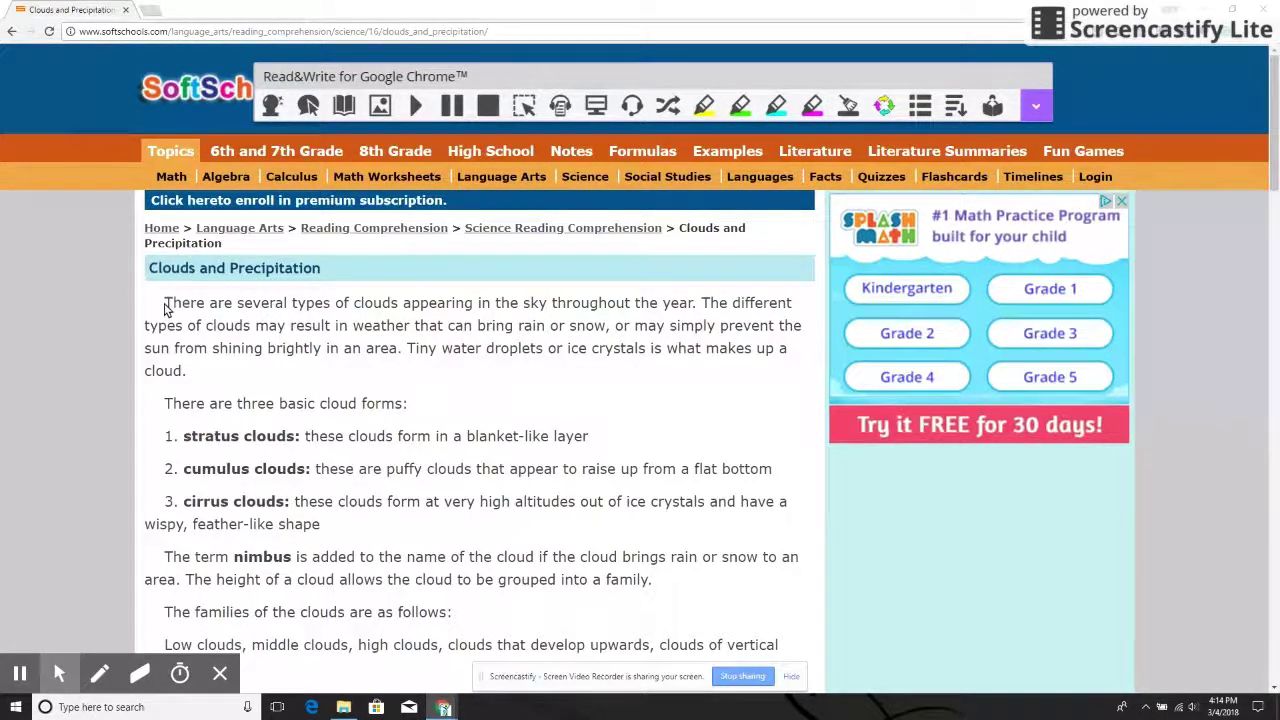
# Highlight the article's first two sentences and the line "There are three basic cloud forms:" in yellow.
pyautogui.moveTo(166, 305); pyautogui.dragTo(398, 360)
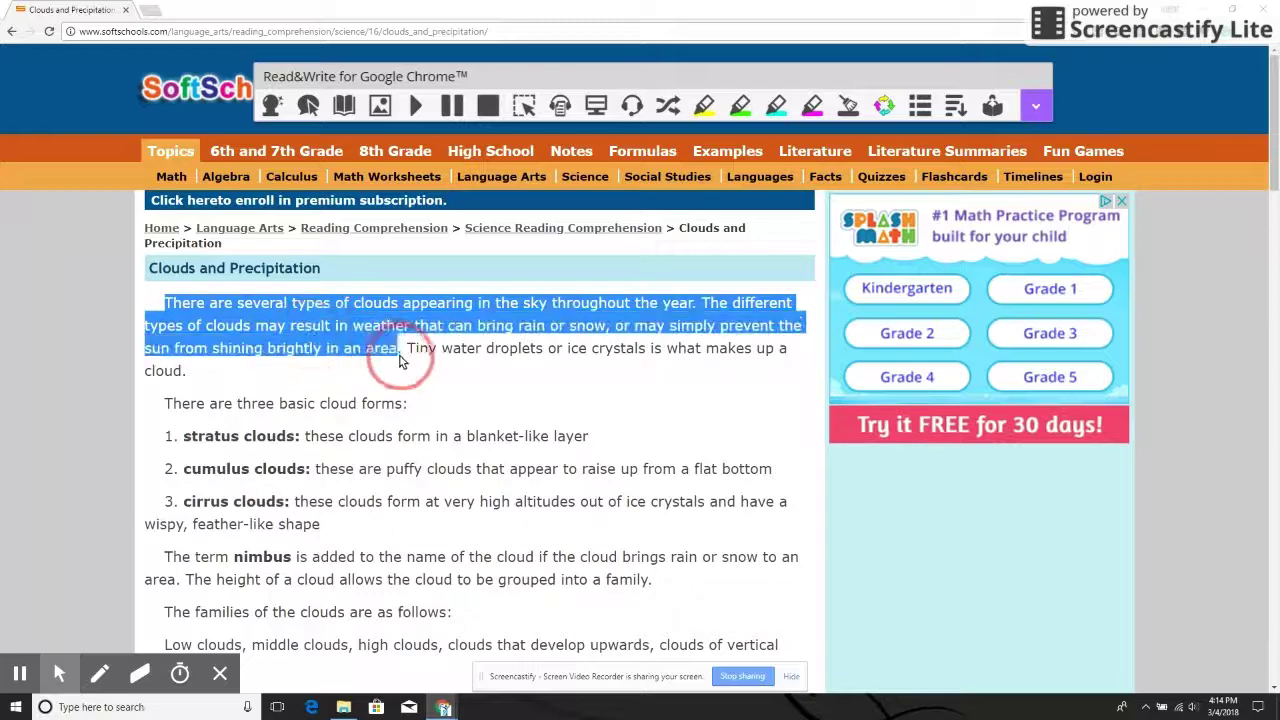
pyautogui.click(704, 105)
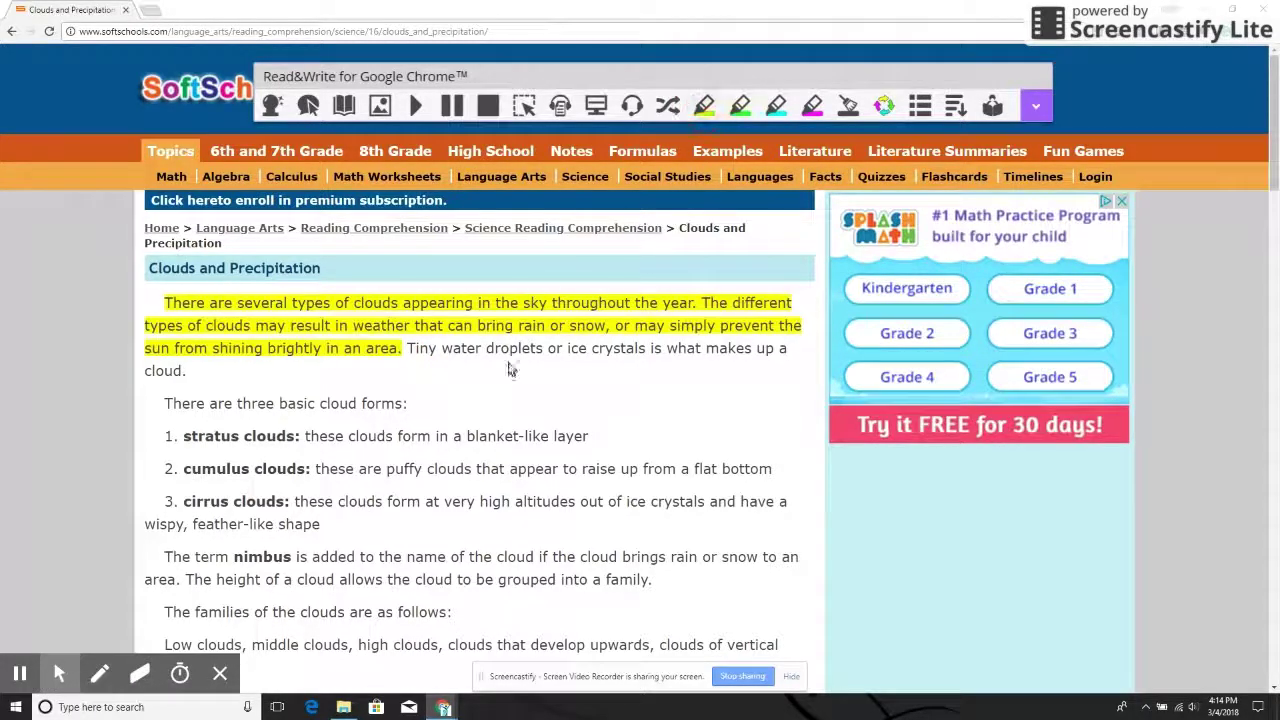
pyautogui.moveTo(166, 405); pyautogui.dragTo(408, 410)
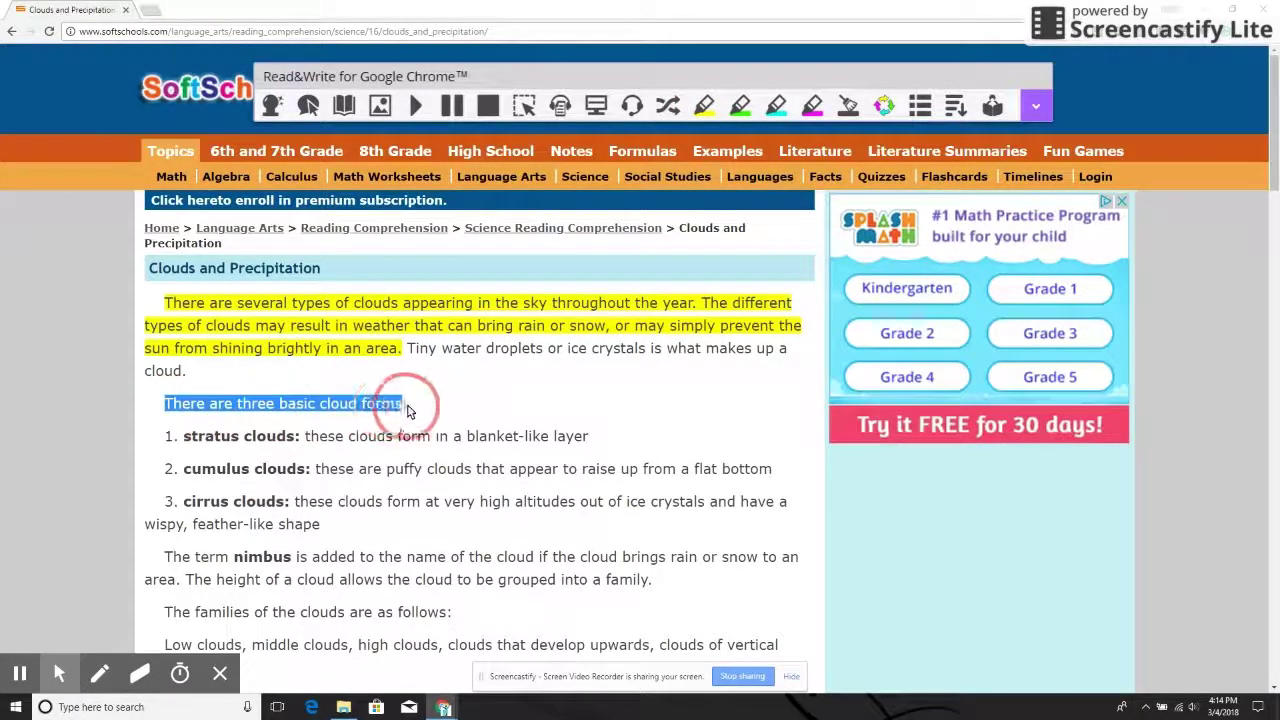
pyautogui.click(704, 105)
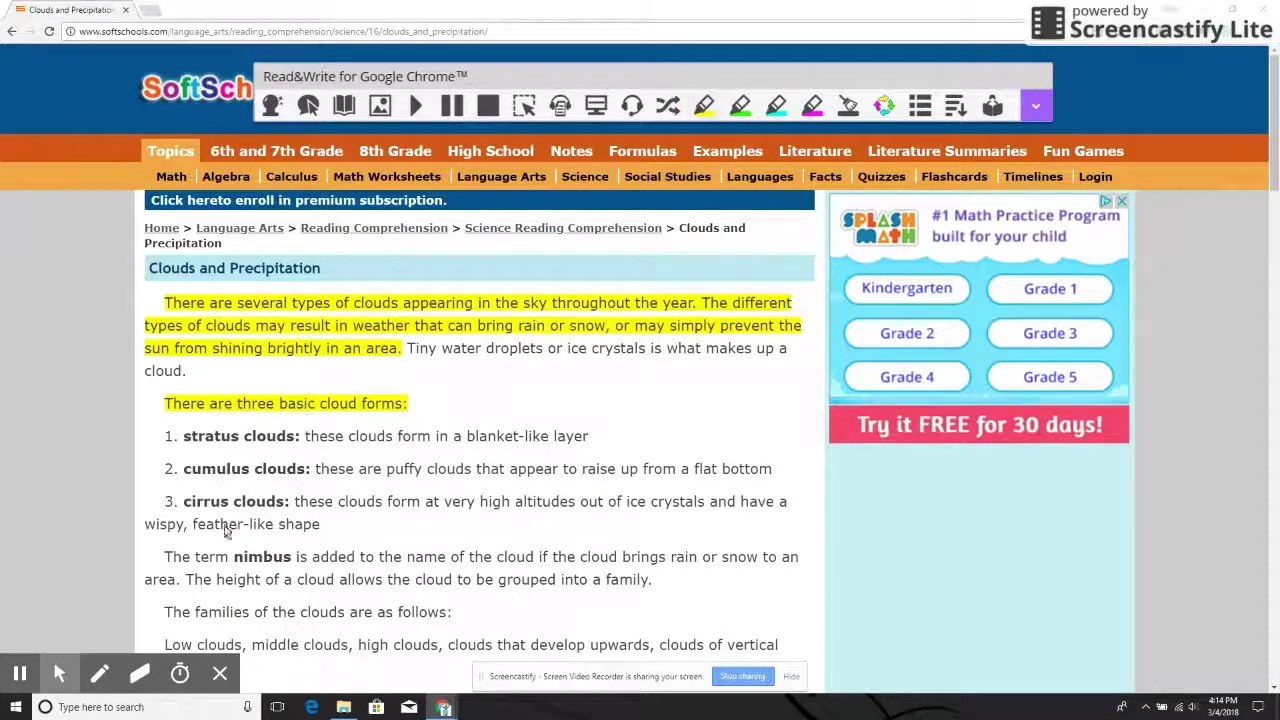
# Highlight the stratus, cumulus and cirrus cloud definitions in green, leaving out their list numbers.
pyautogui.moveTo(185, 442); pyautogui.dragTo(590, 436)
pyautogui.click(740, 108)
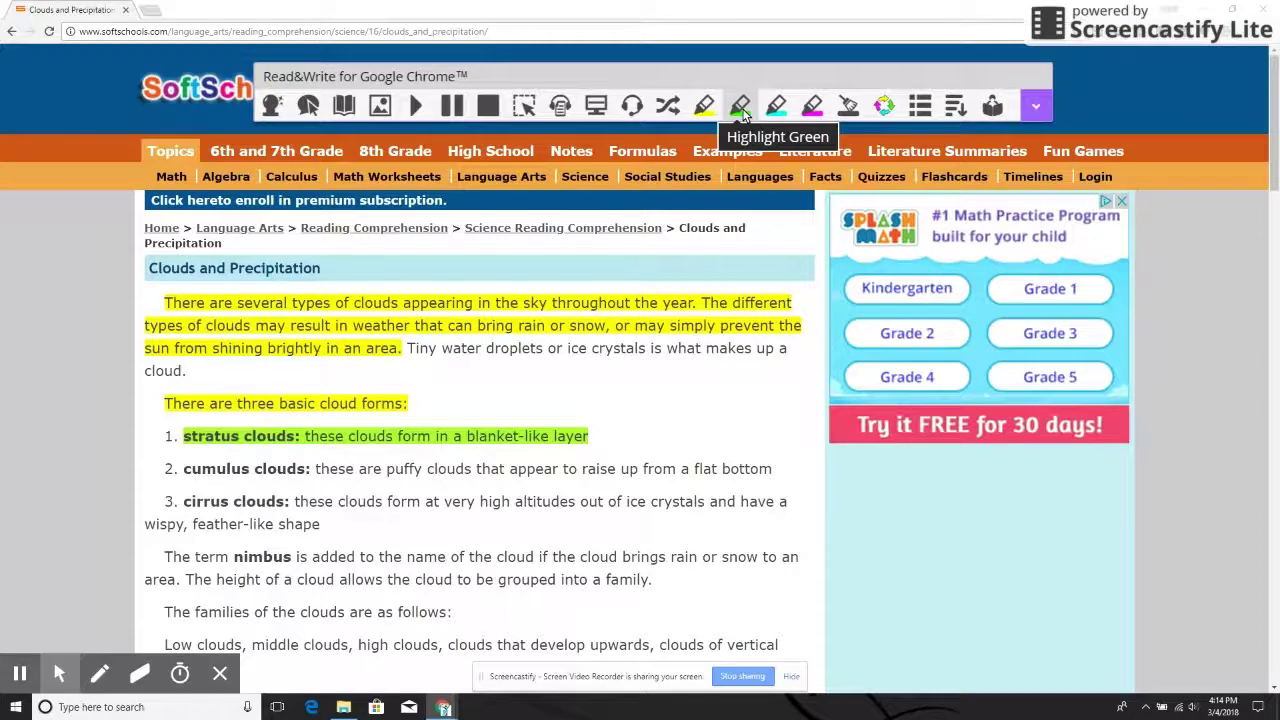
pyautogui.moveTo(186, 470); pyautogui.dragTo(786, 471)
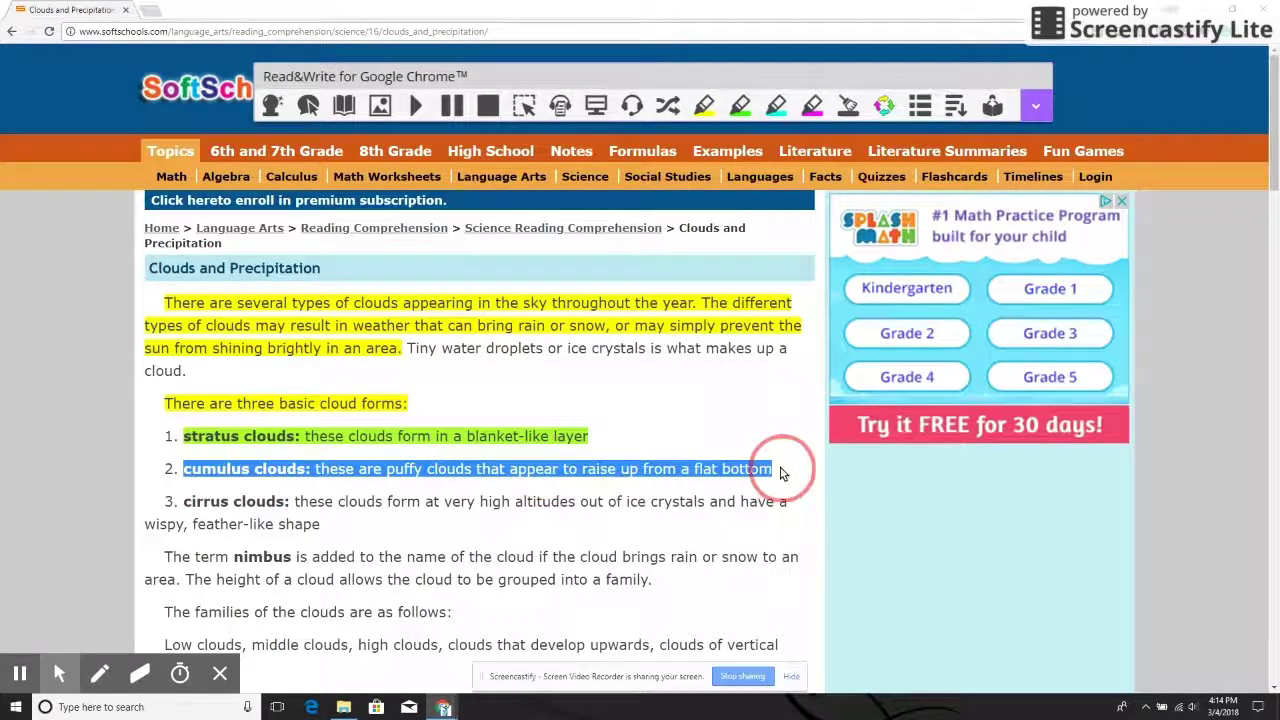
pyautogui.click(740, 105)
pyautogui.moveTo(186, 510); pyautogui.dragTo(318, 522)
pyautogui.click(740, 105)
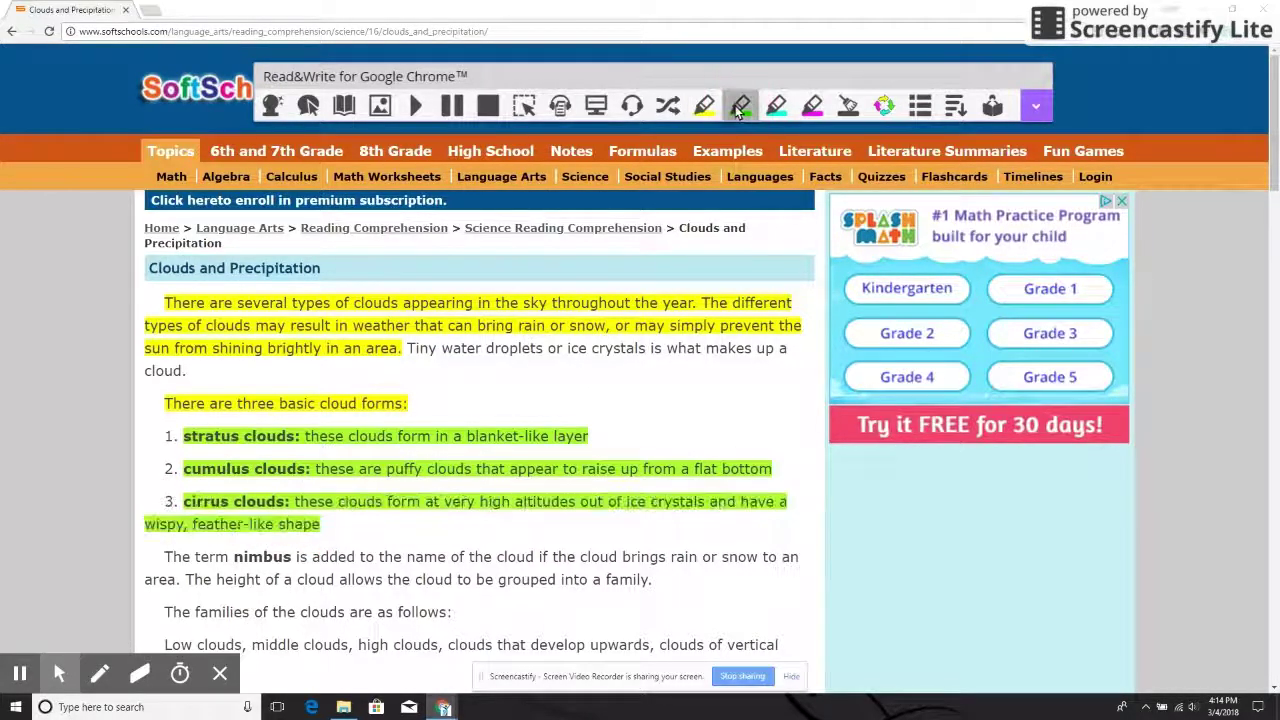
# Highlight the word "nimbus" and the text "Low clouds, middle clouds, high clouds, clouds" in blue.
pyautogui.doubleClick(268, 560)
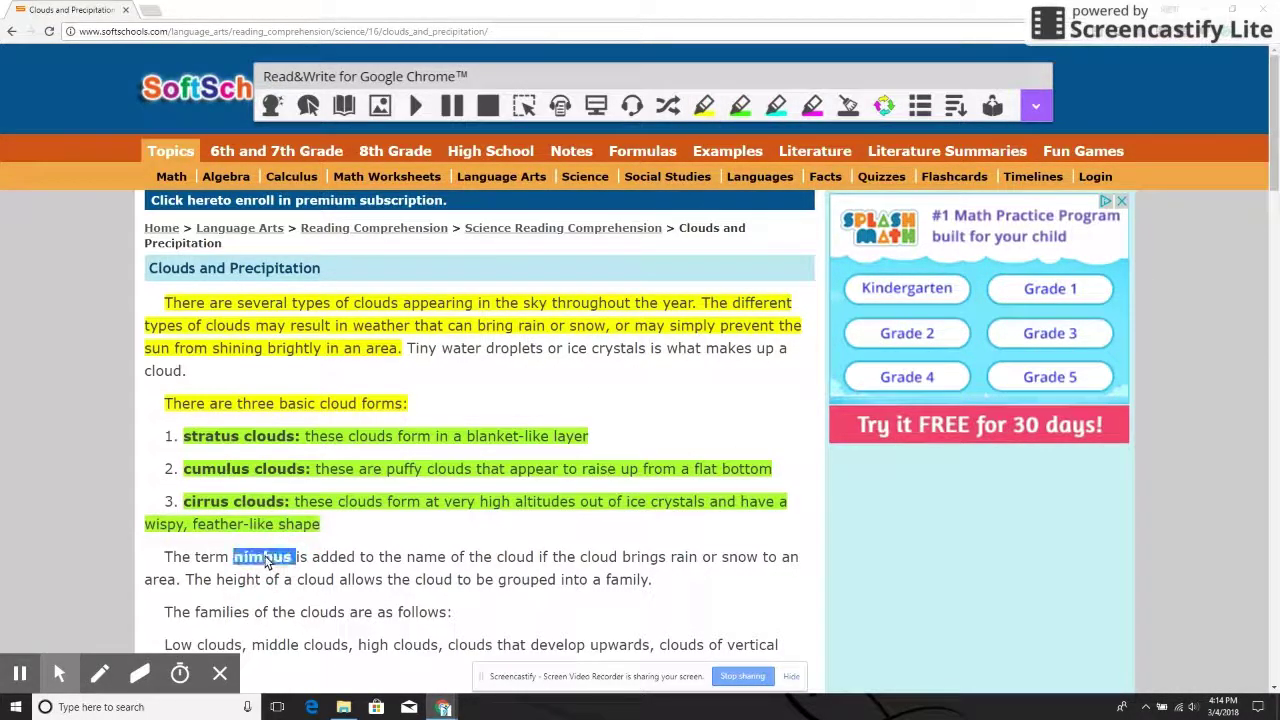
pyautogui.click(776, 105)
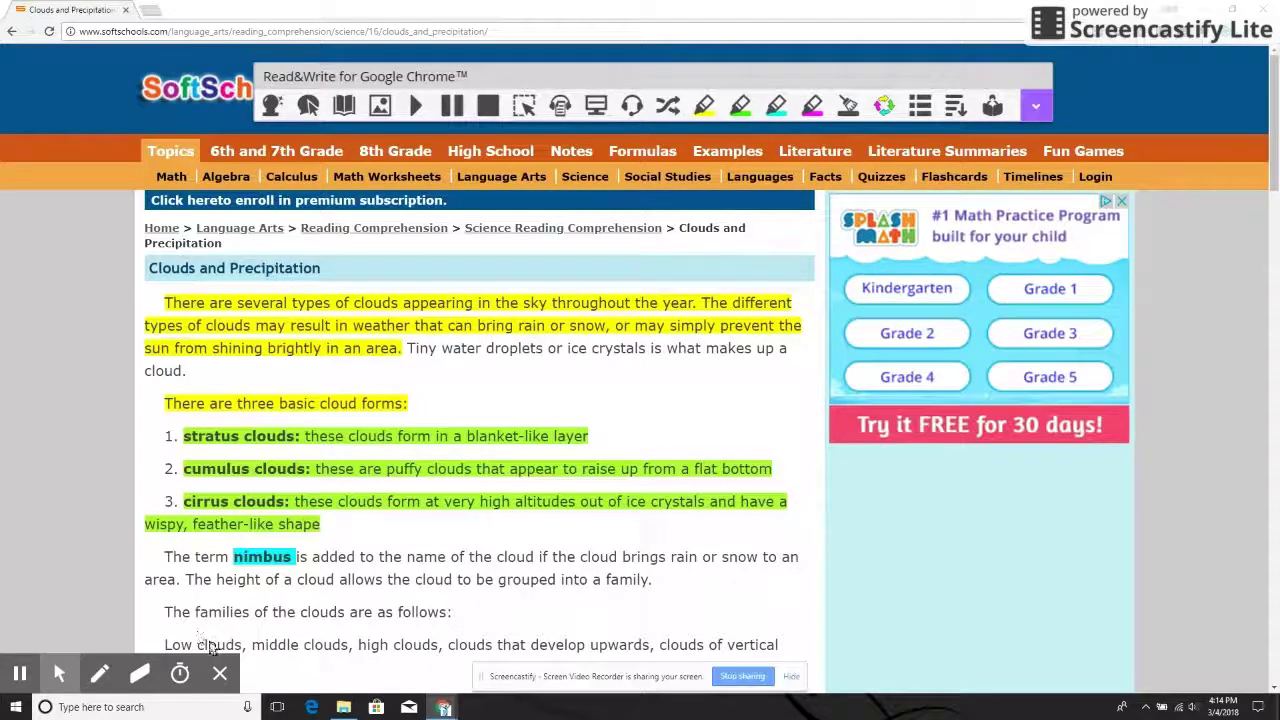
pyautogui.moveTo(166, 648); pyautogui.dragTo(492, 645)
pyautogui.click(776, 105)
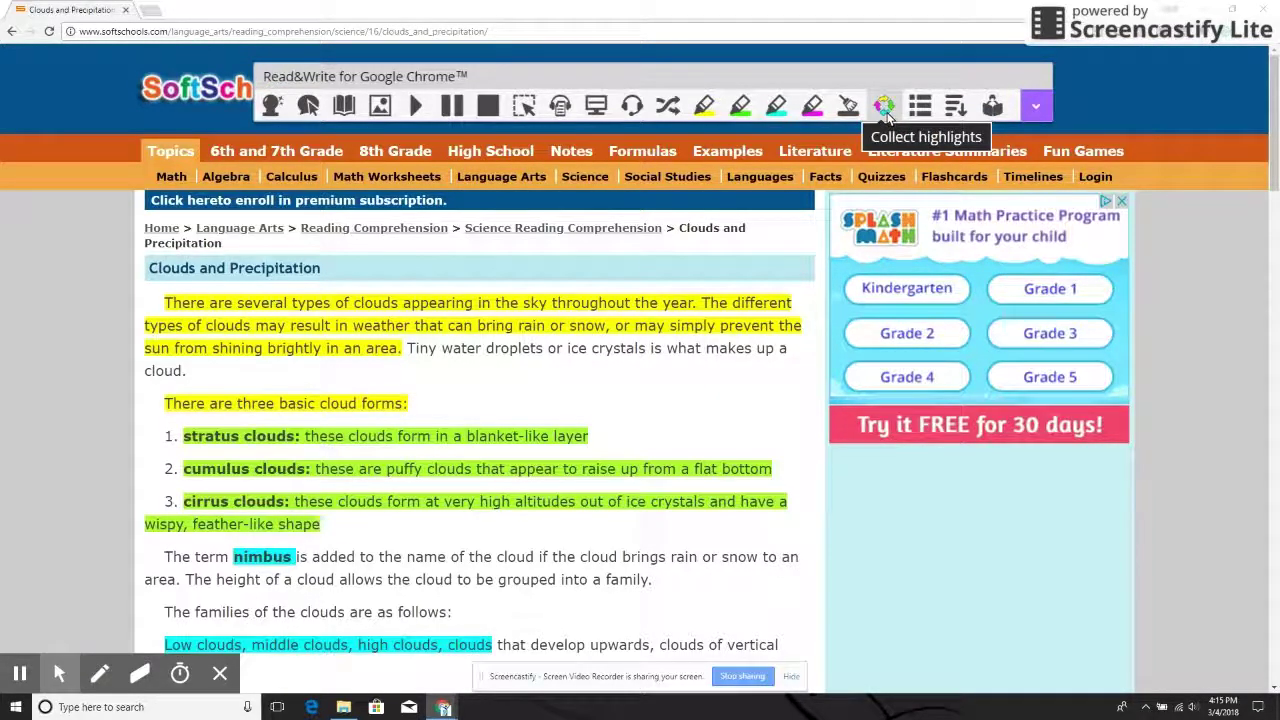
# Collect the yellow, blue, green and magenta highlights into a document, sorted by color.
pyautogui.click(885, 110)
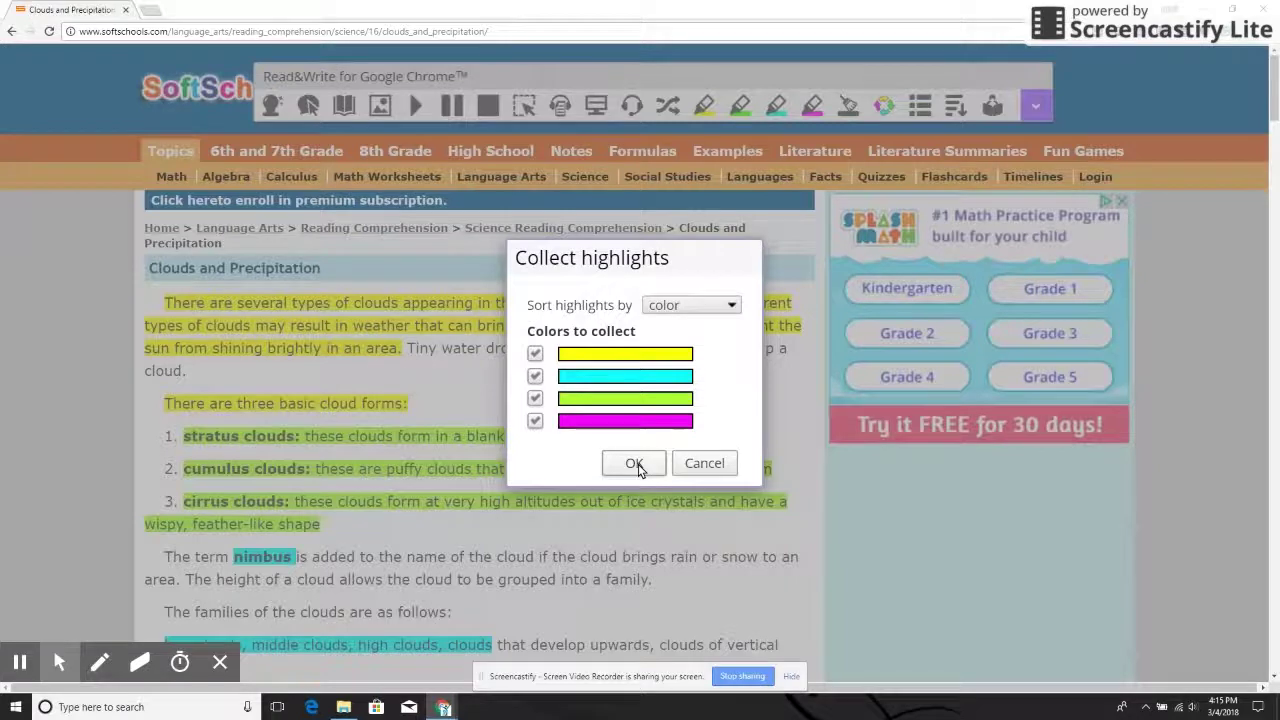
pyautogui.click(636, 465)
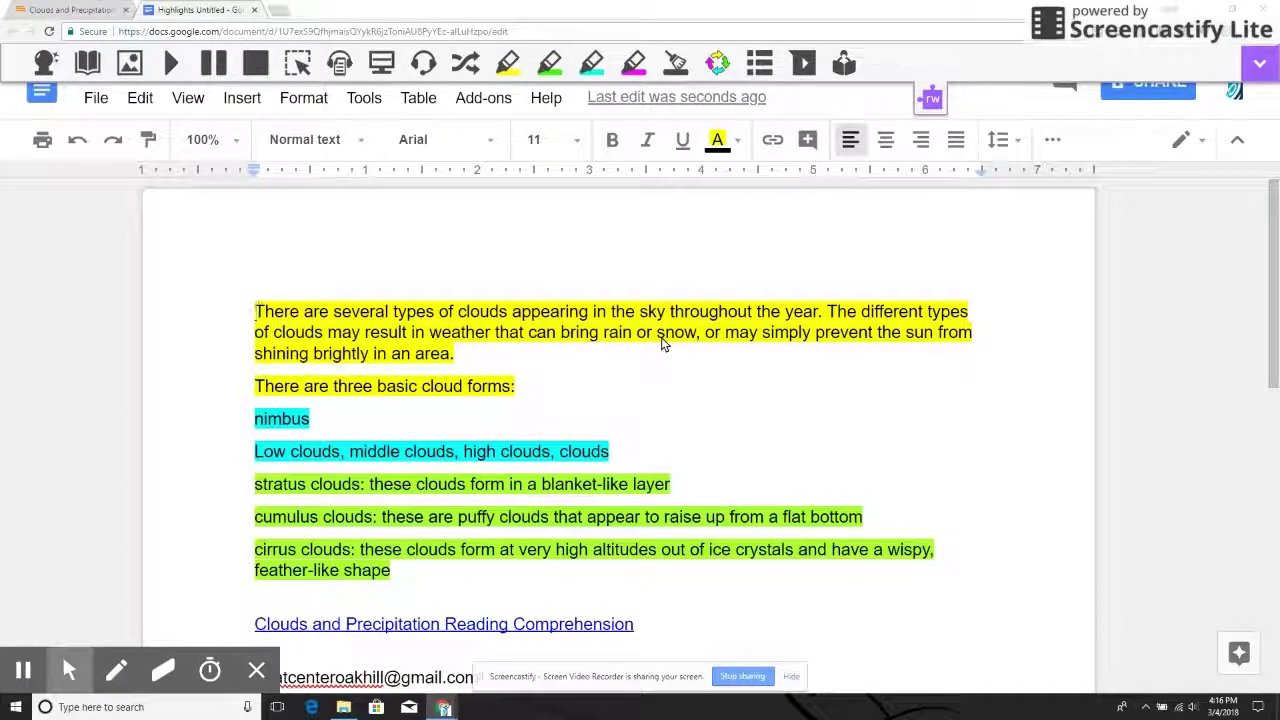
# Look up "clouds" from the first sentence in the Picture Dictionary, have the word spoken, and close the result.
pyautogui.doubleClick(476, 311)
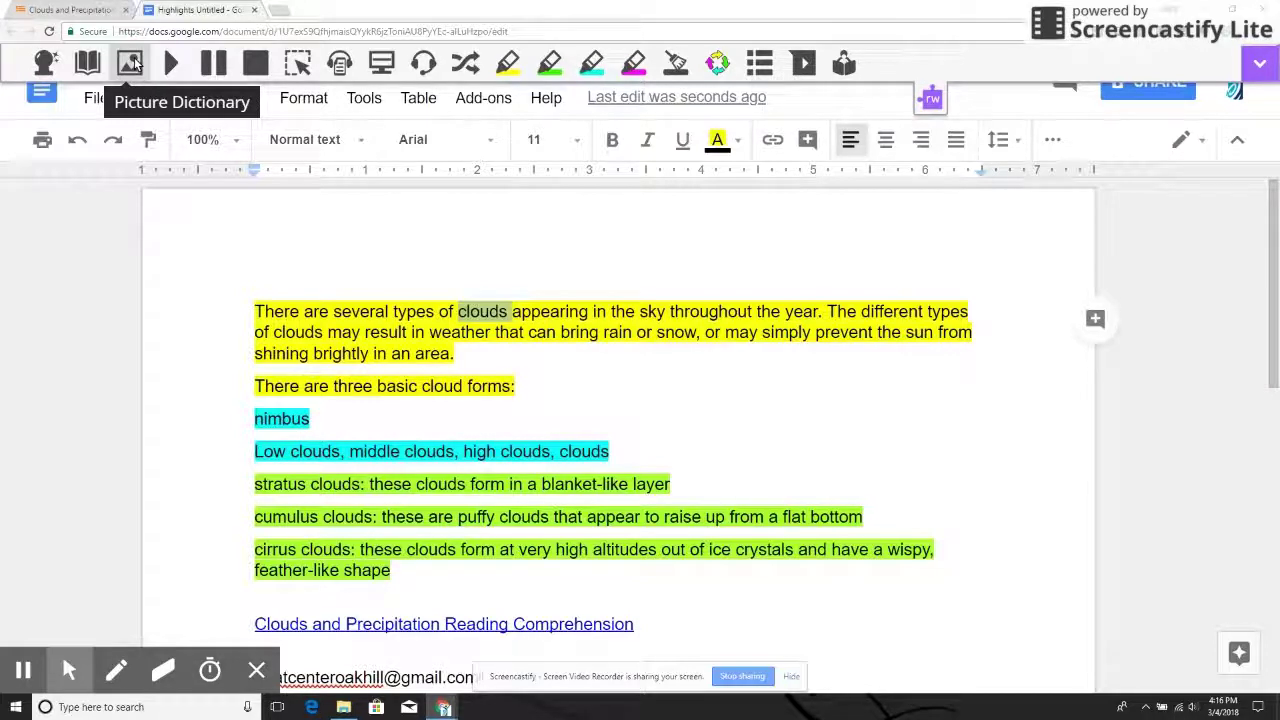
pyautogui.click(132, 62)
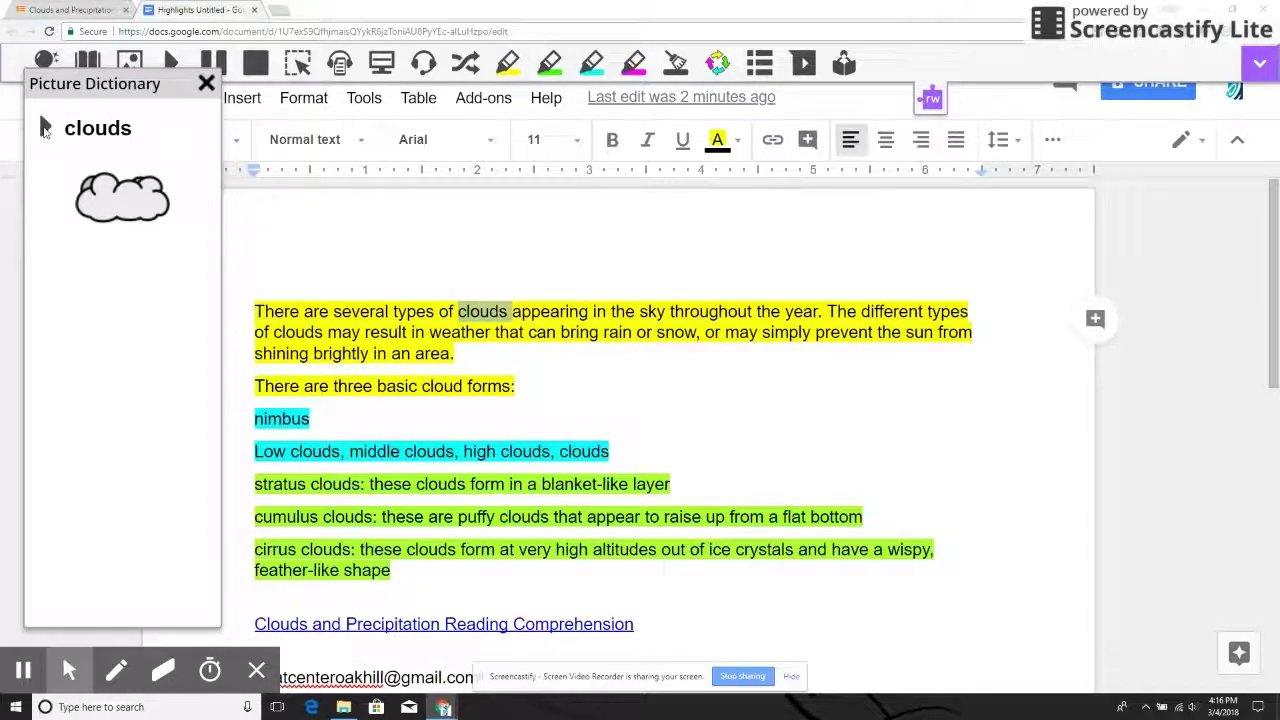
pyautogui.click(44, 128)
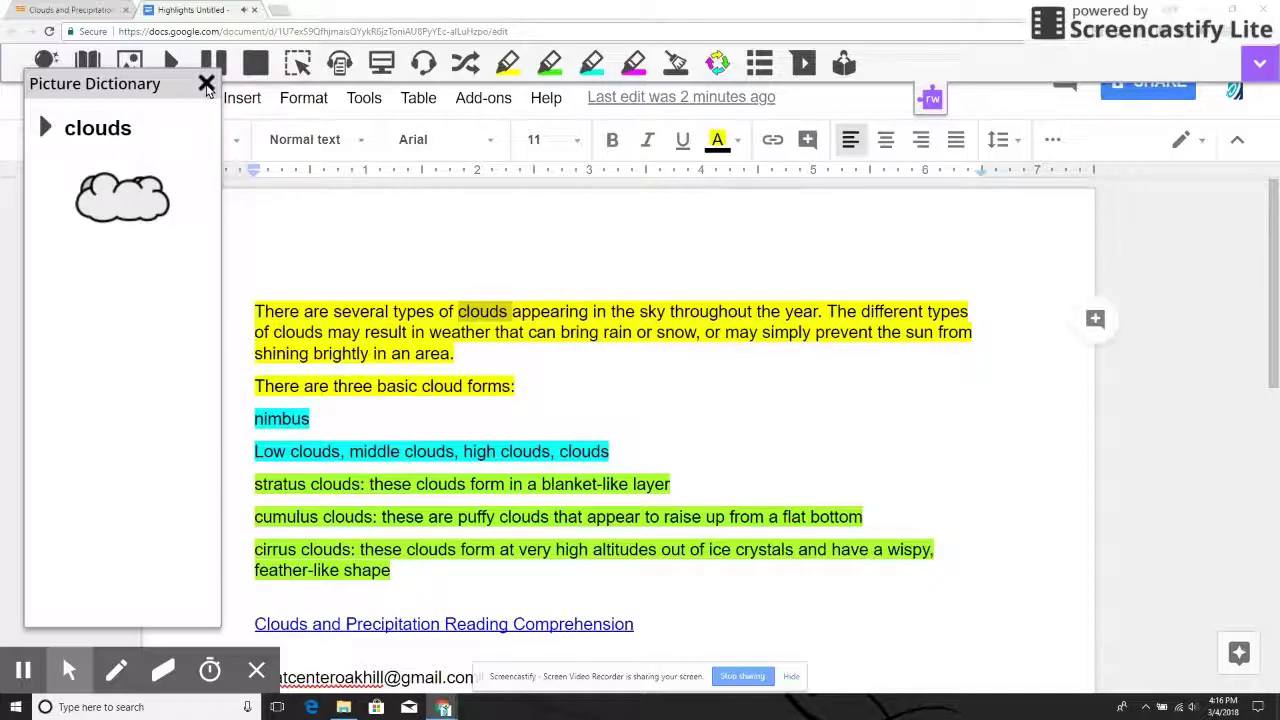
pyautogui.click(206, 84)
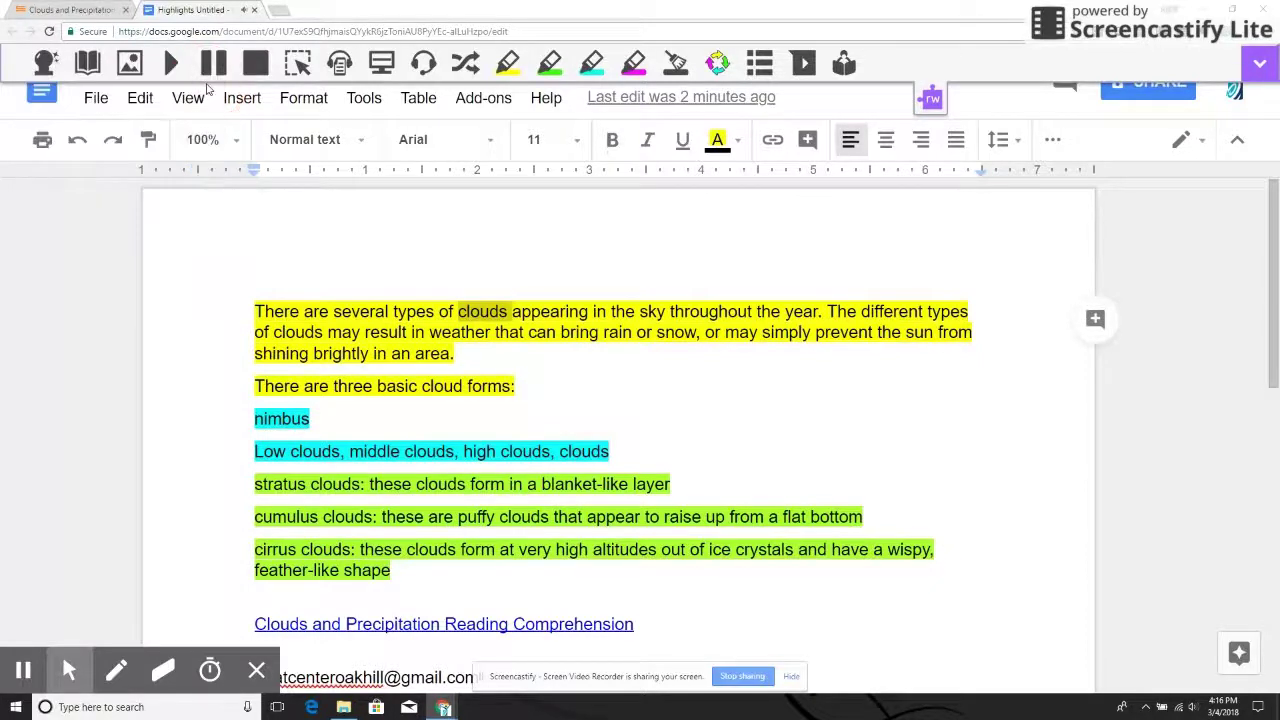
# Look up "clouds" in the Dictionary, have the word and its first noun definition read aloud, and close the result.
pyautogui.click(89, 64)
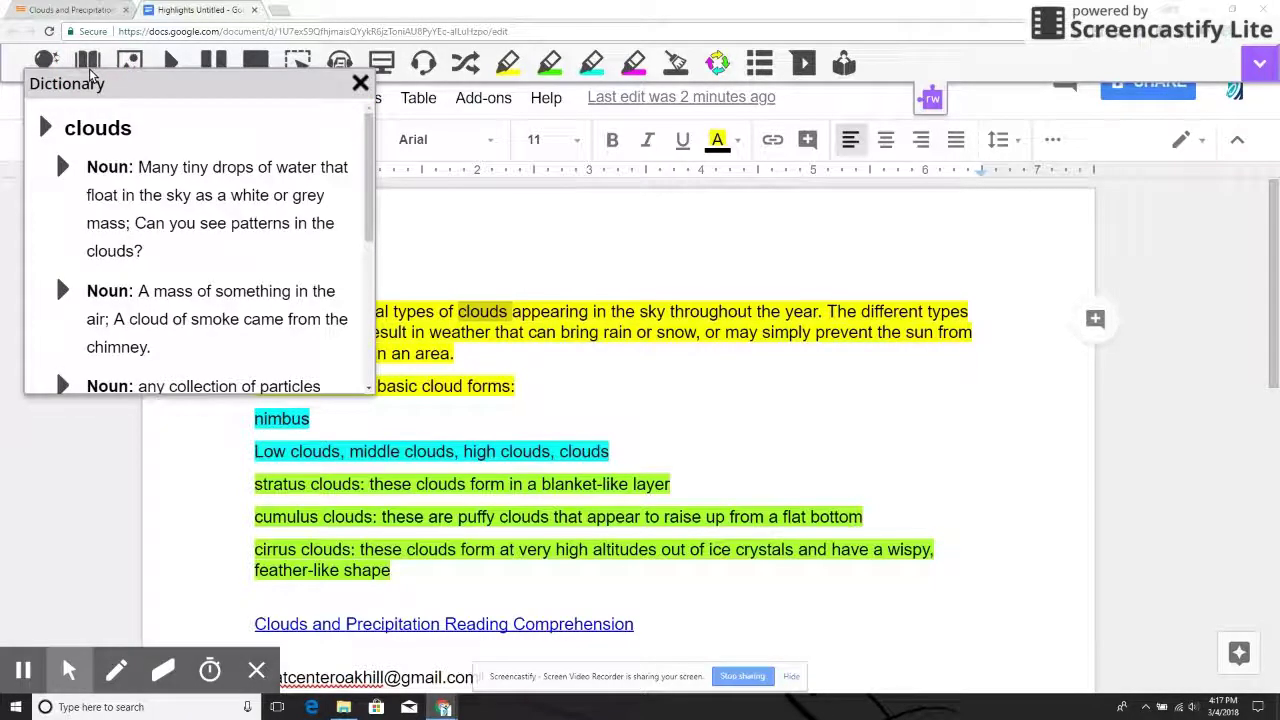
pyautogui.click(45, 128)
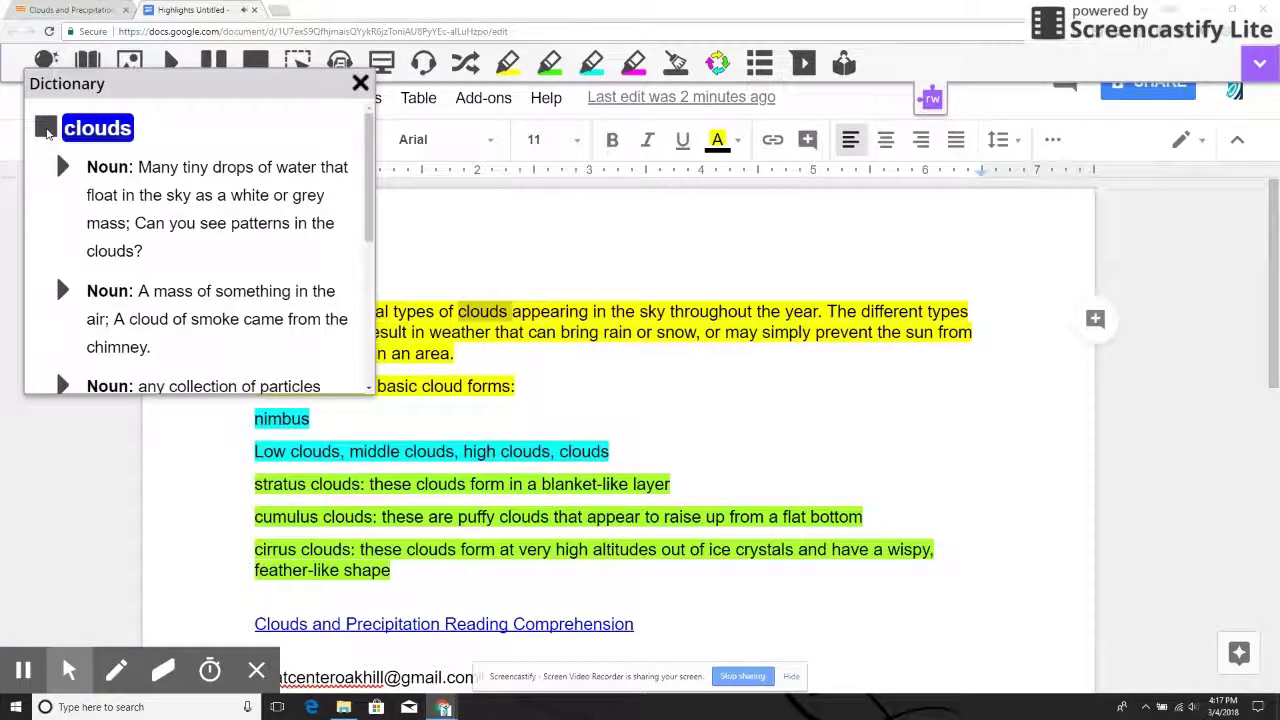
pyautogui.click(63, 168)
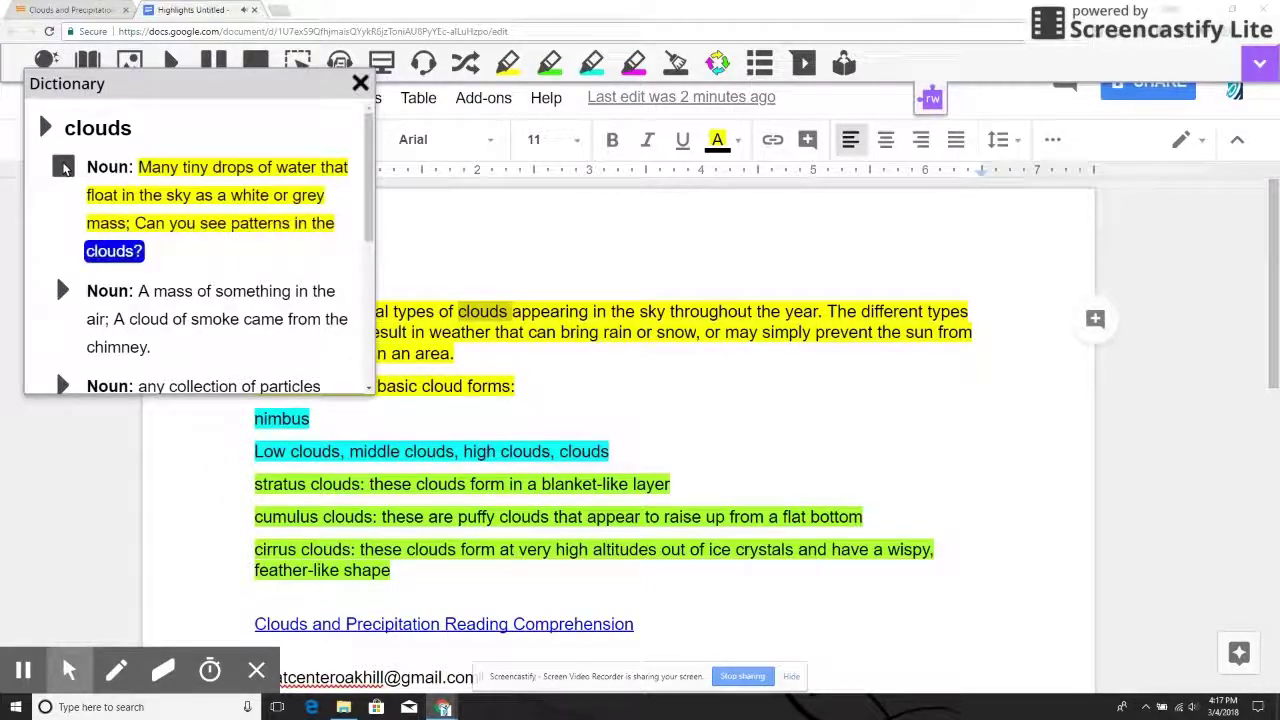
pyautogui.click(63, 167)
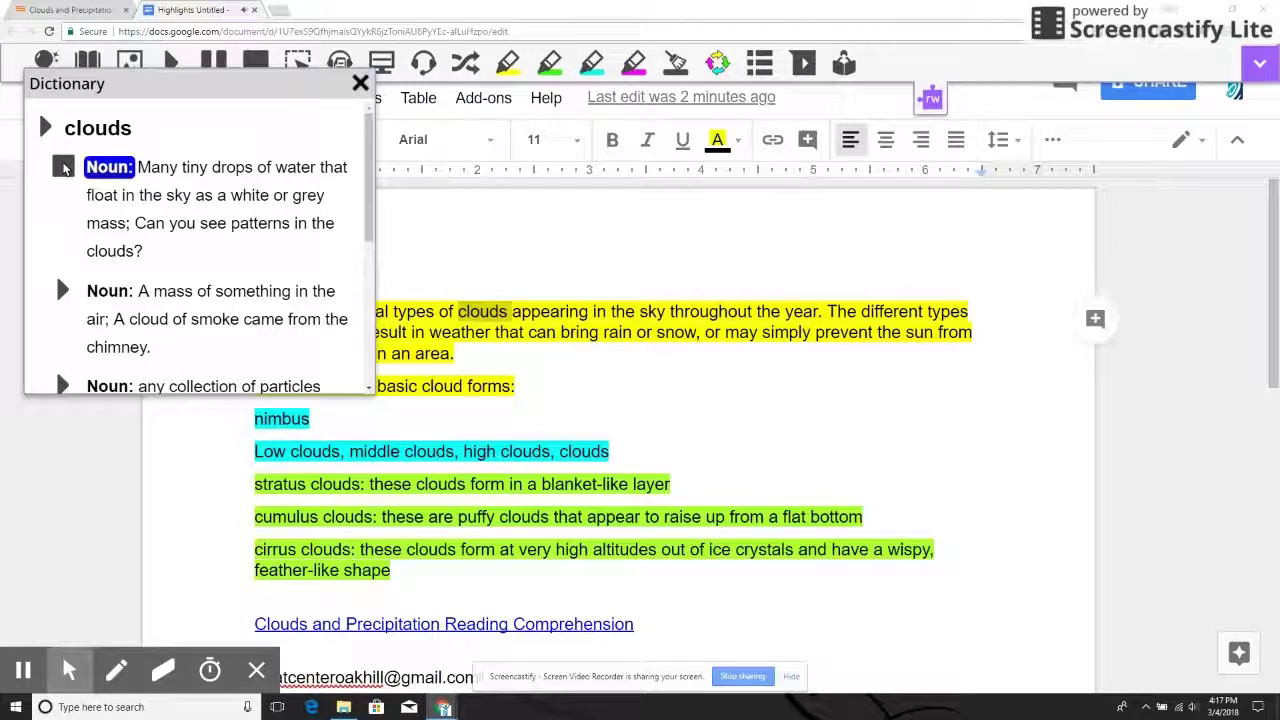
pyautogui.click(63, 167)
pyautogui.click(360, 84)
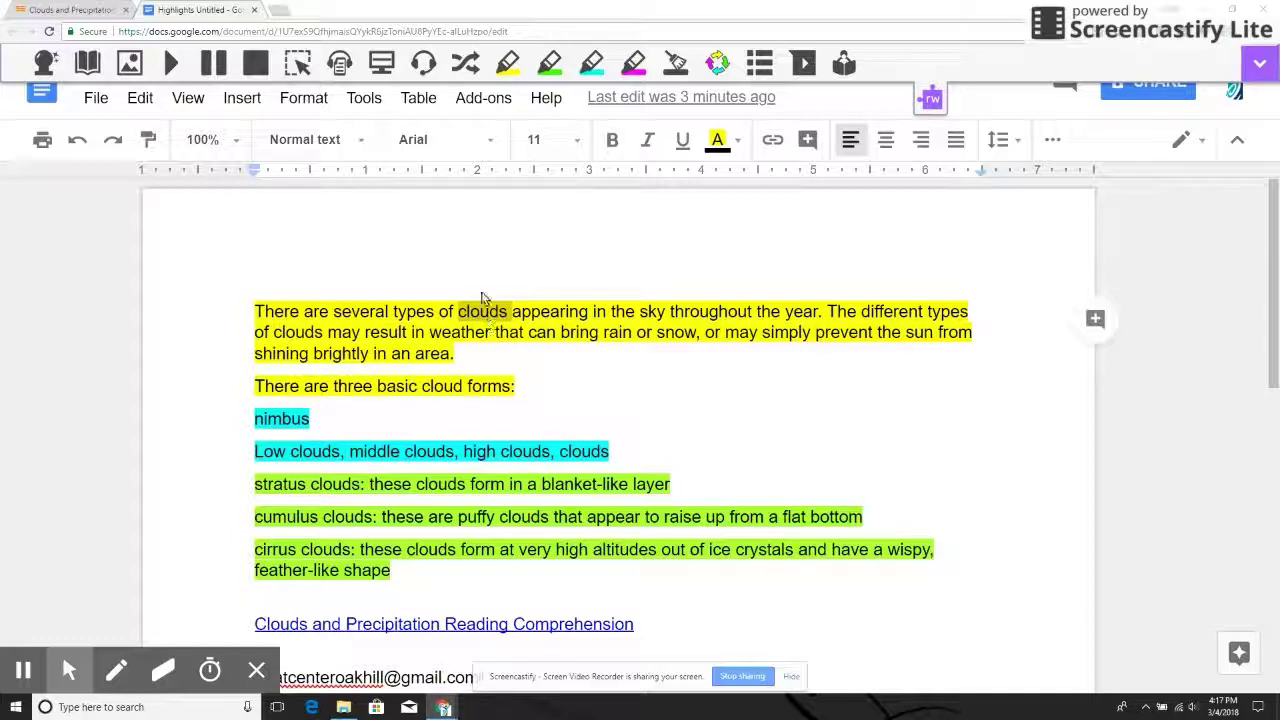
# Translate "clouds" with the Translator, have the word and the translations "nube" and "anublar" spoken, and close the result.
pyautogui.click(466, 64)
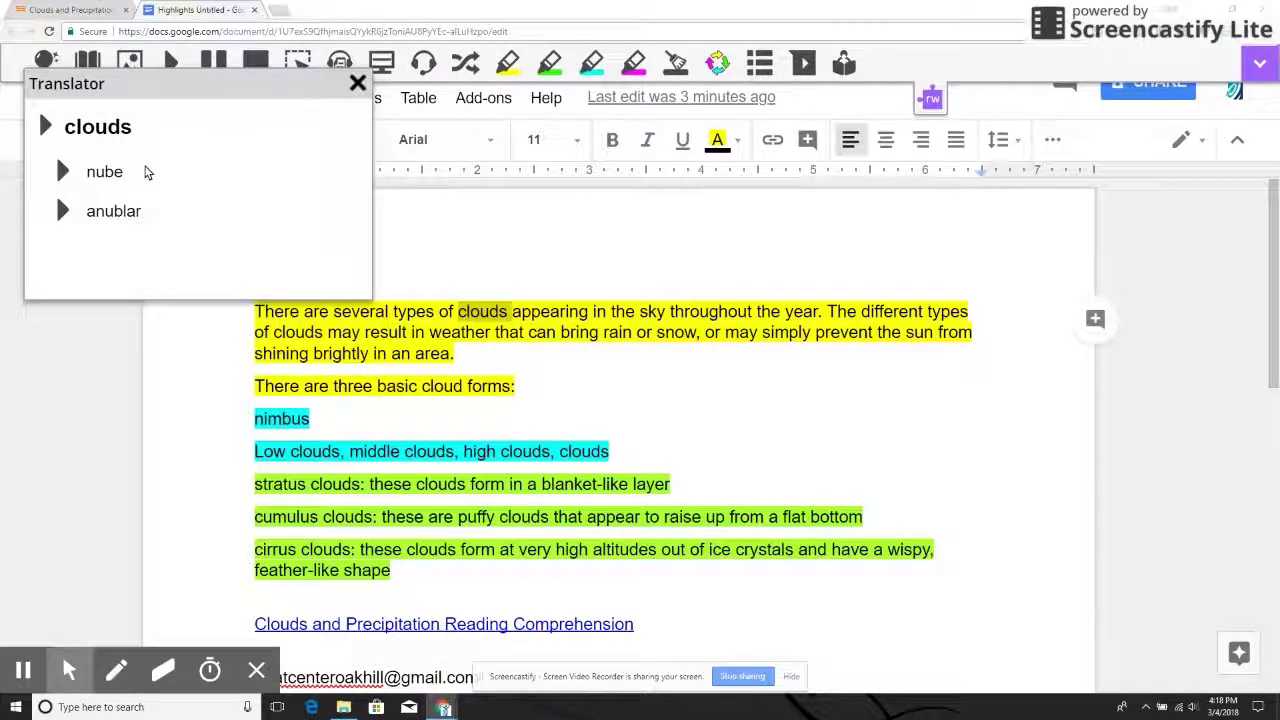
pyautogui.click(46, 130)
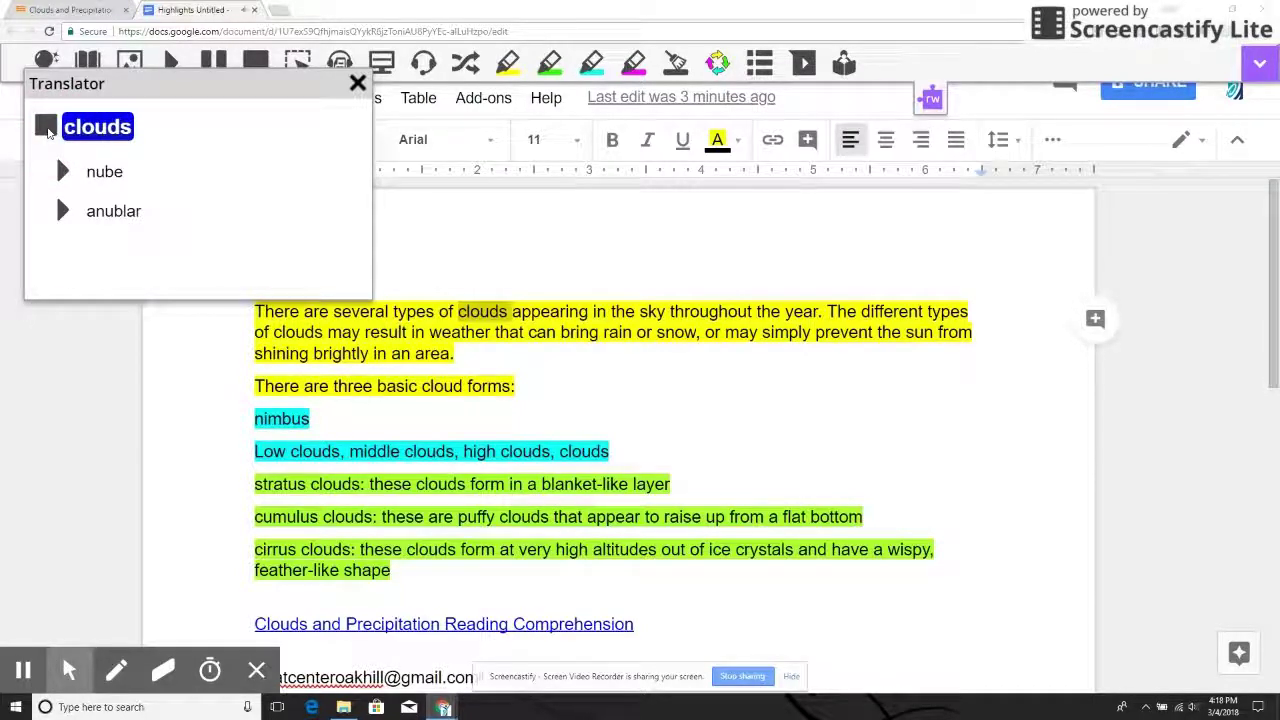
pyautogui.click(60, 172)
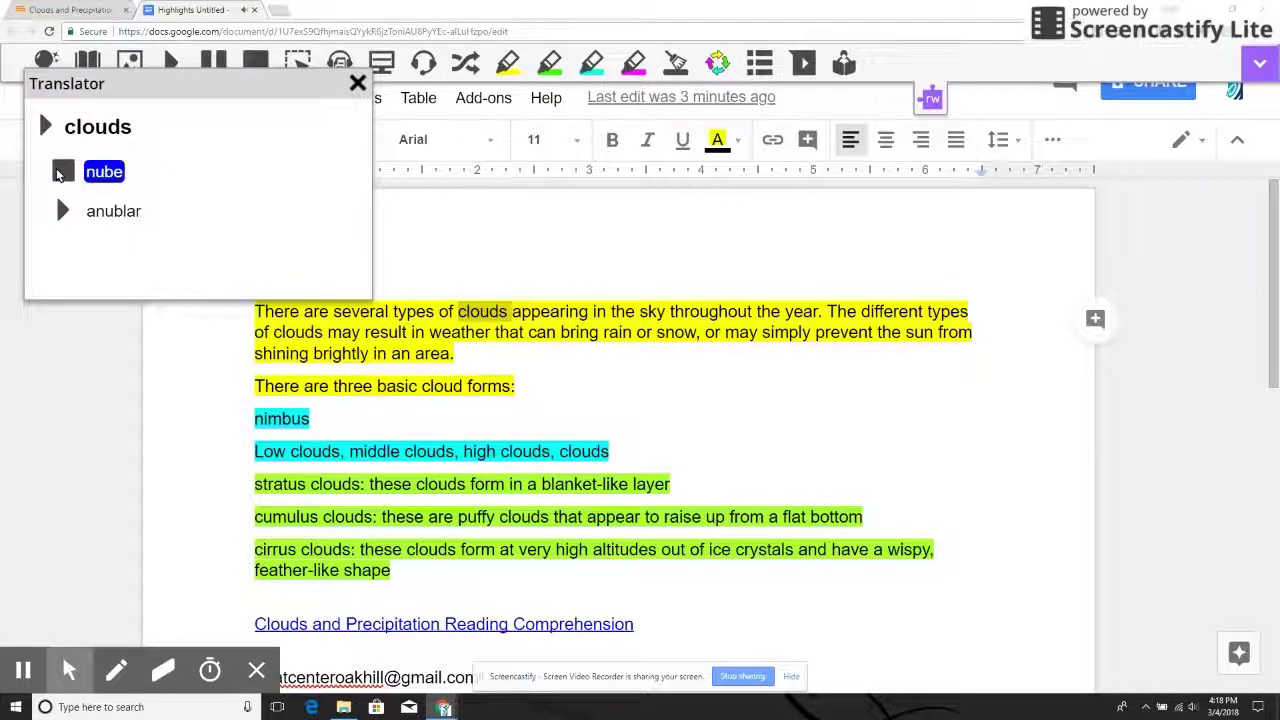
pyautogui.click(61, 212)
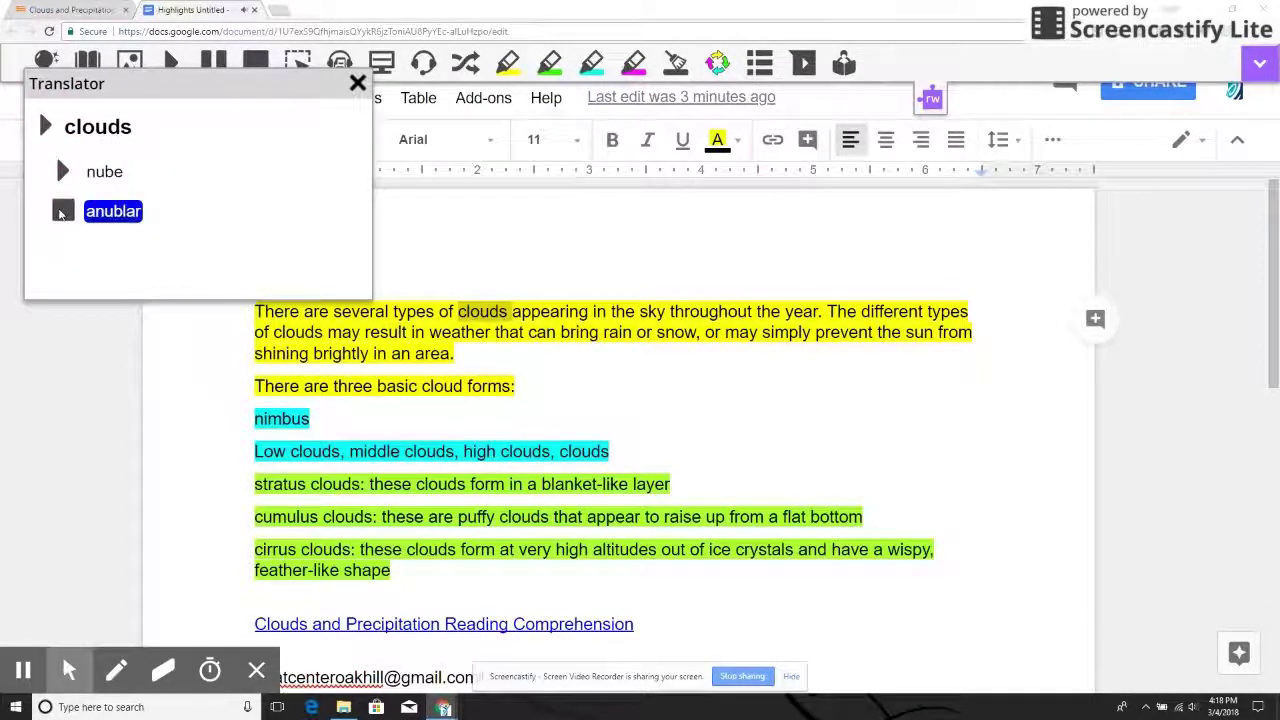
pyautogui.click(357, 83)
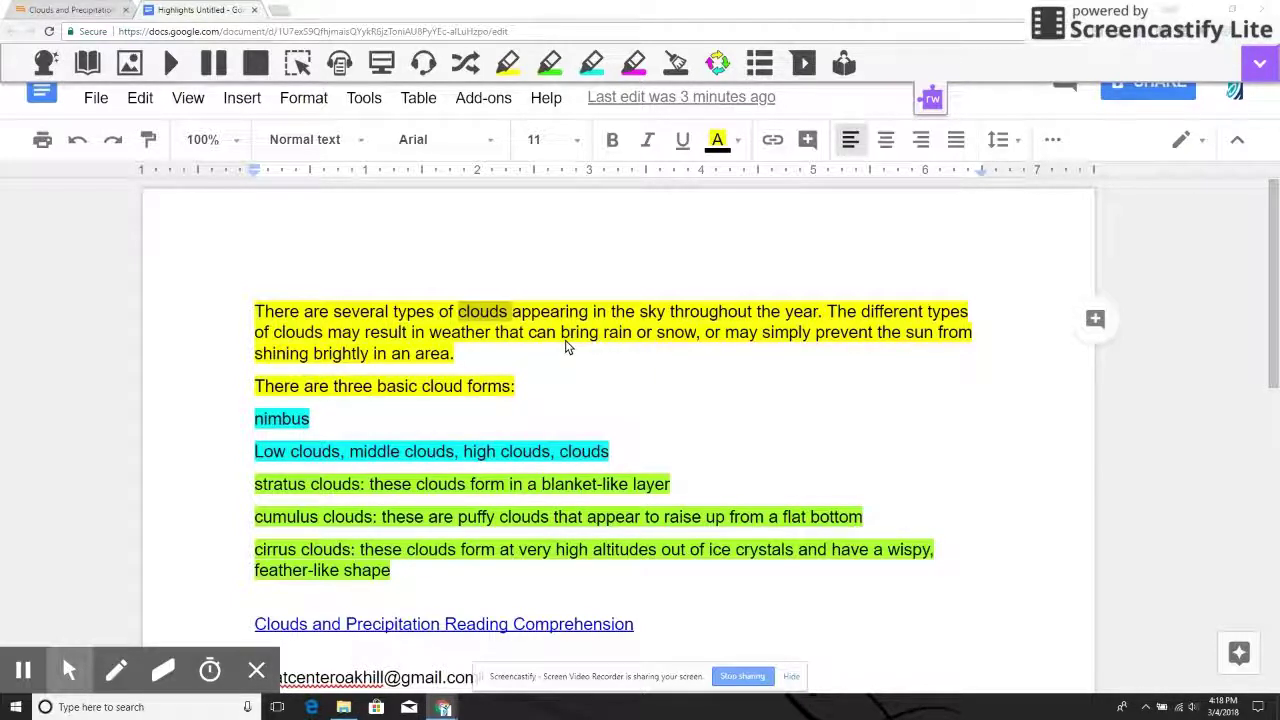
# Open the Read&Write speech options, browse the available translation languages, and close the options with Español kept.
pyautogui.click(1268, 72)
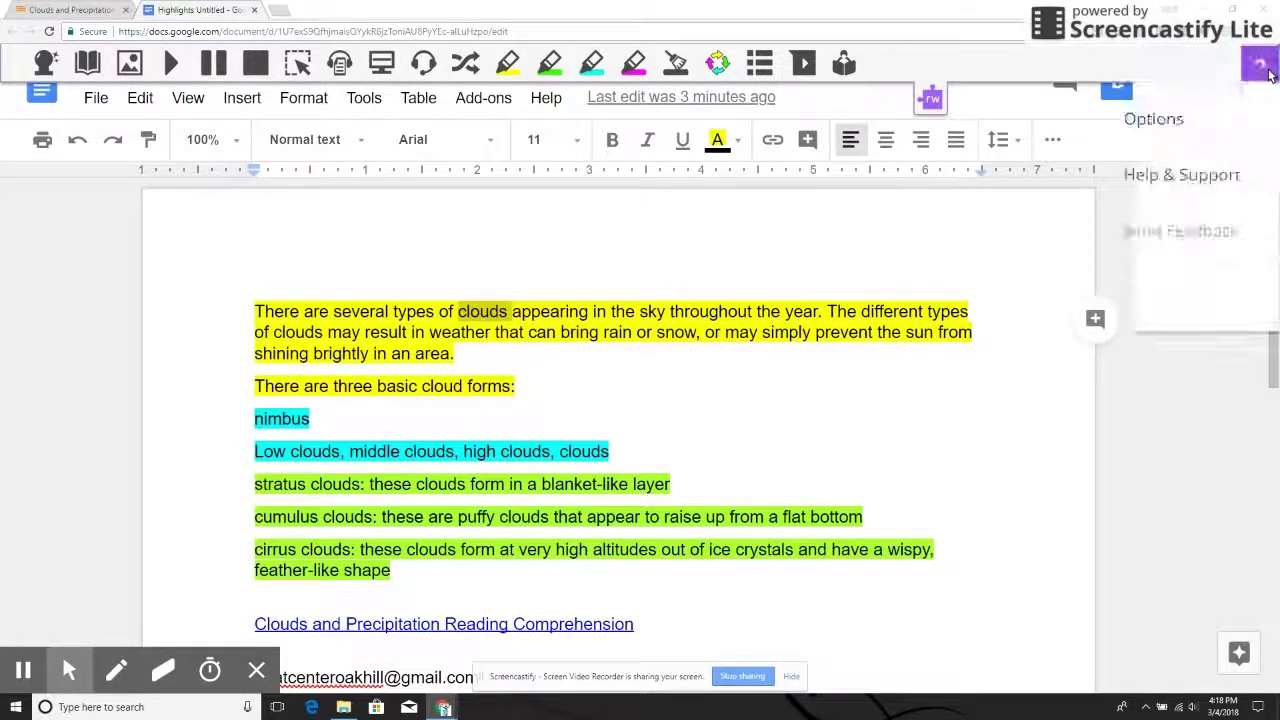
pyautogui.click(1178, 116)
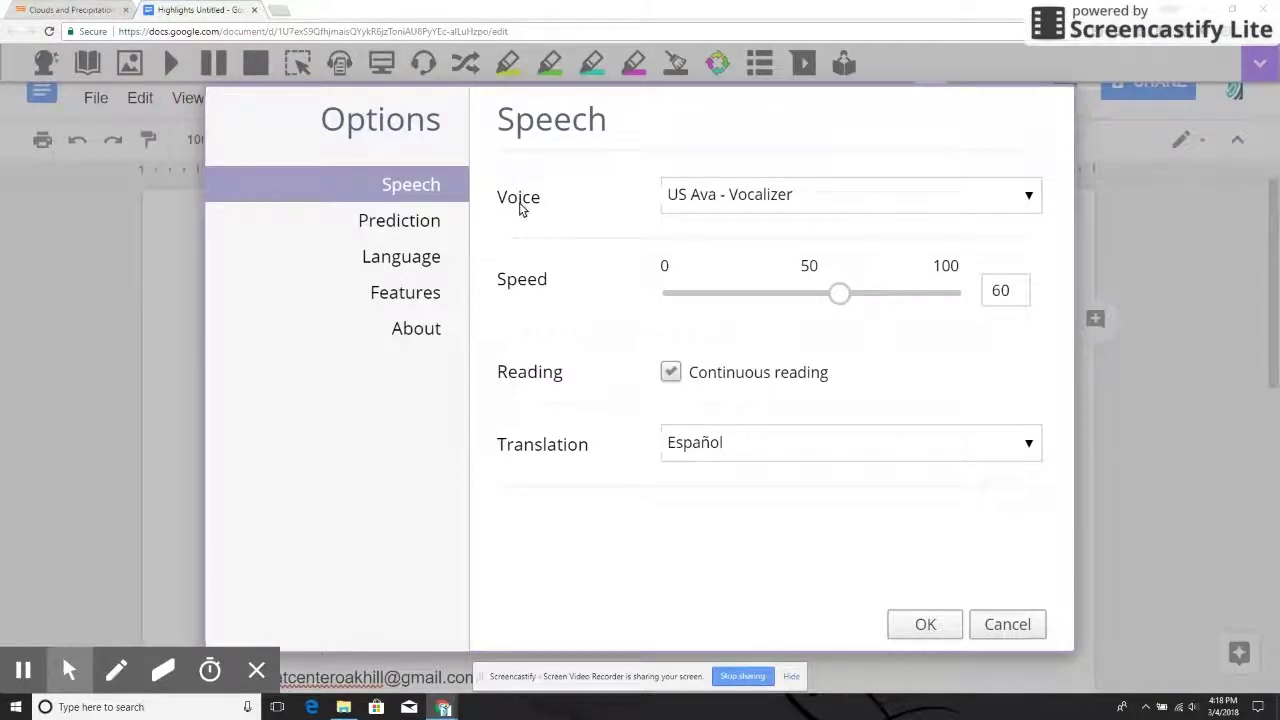
pyautogui.click(1036, 450)
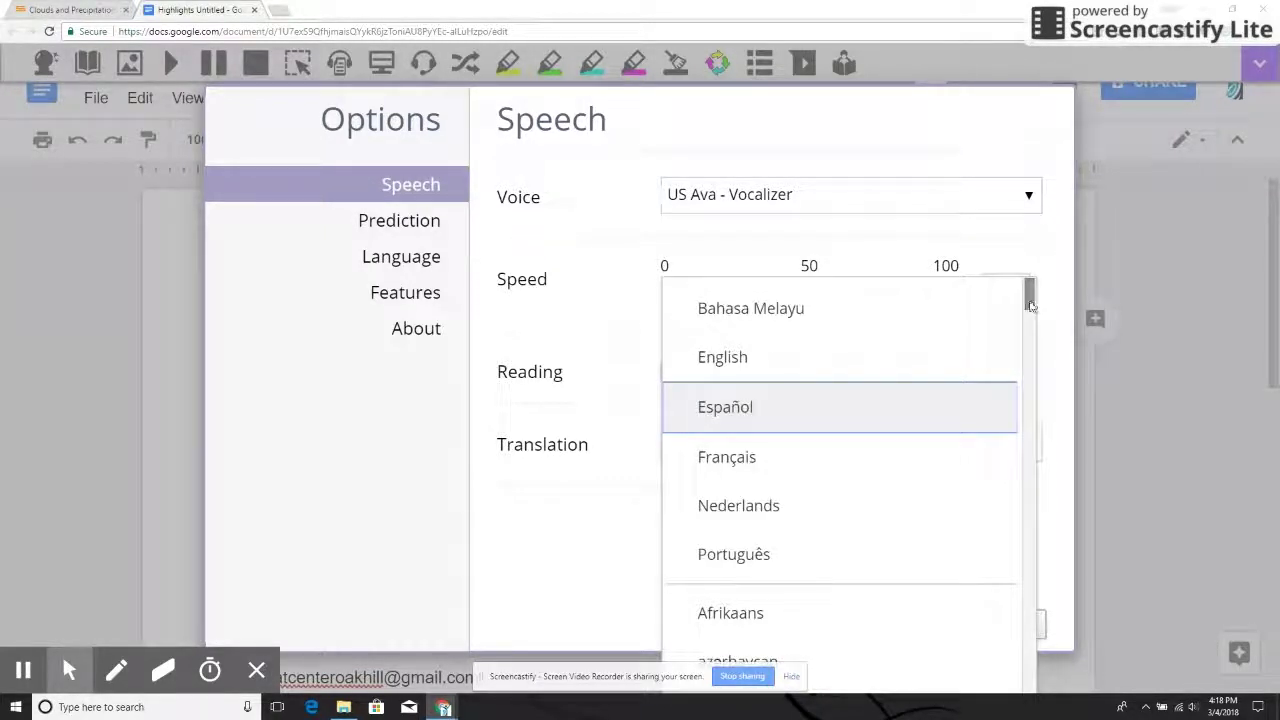
pyautogui.moveTo(1030, 294); pyautogui.dragTo(1029, 340)
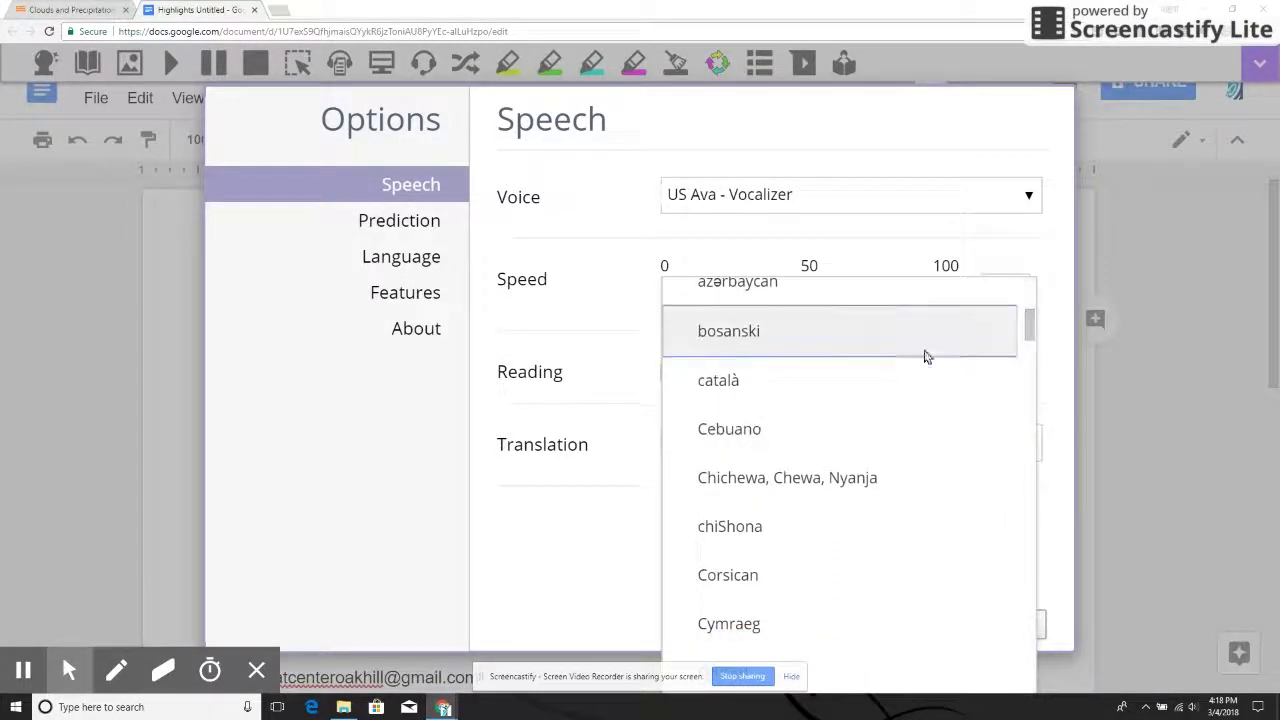
pyautogui.click(1048, 358)
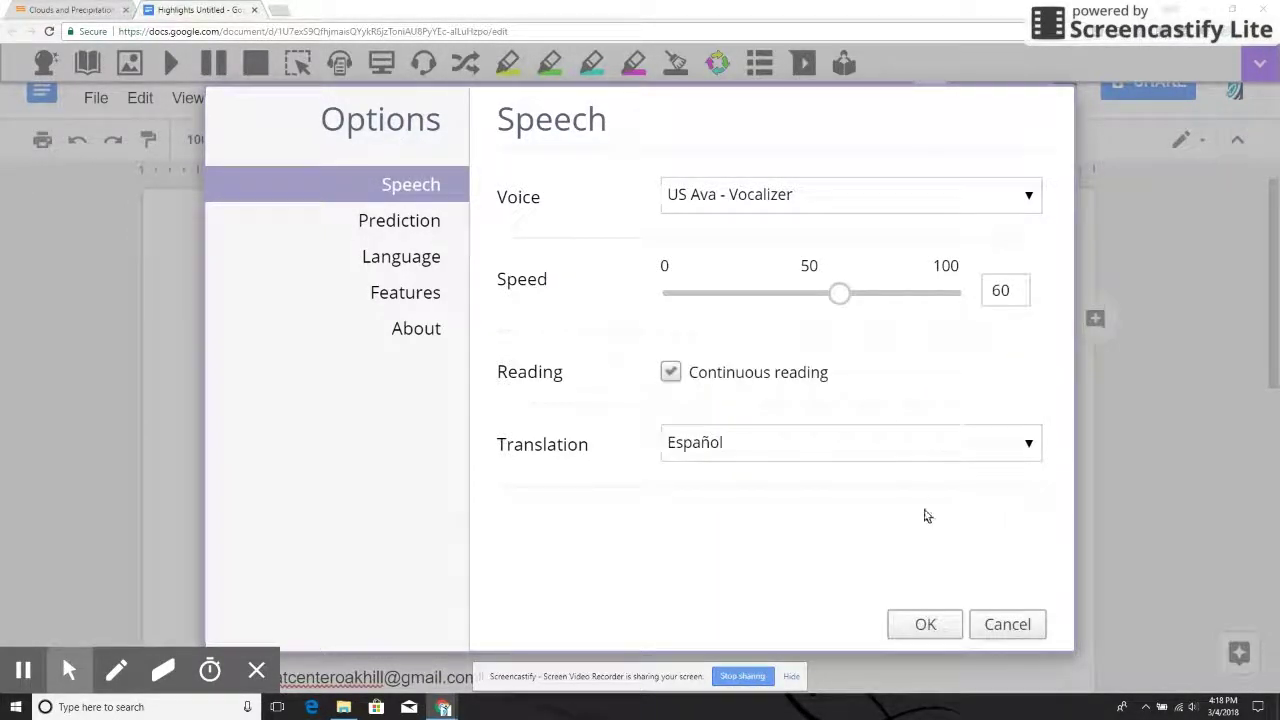
pyautogui.click(925, 624)
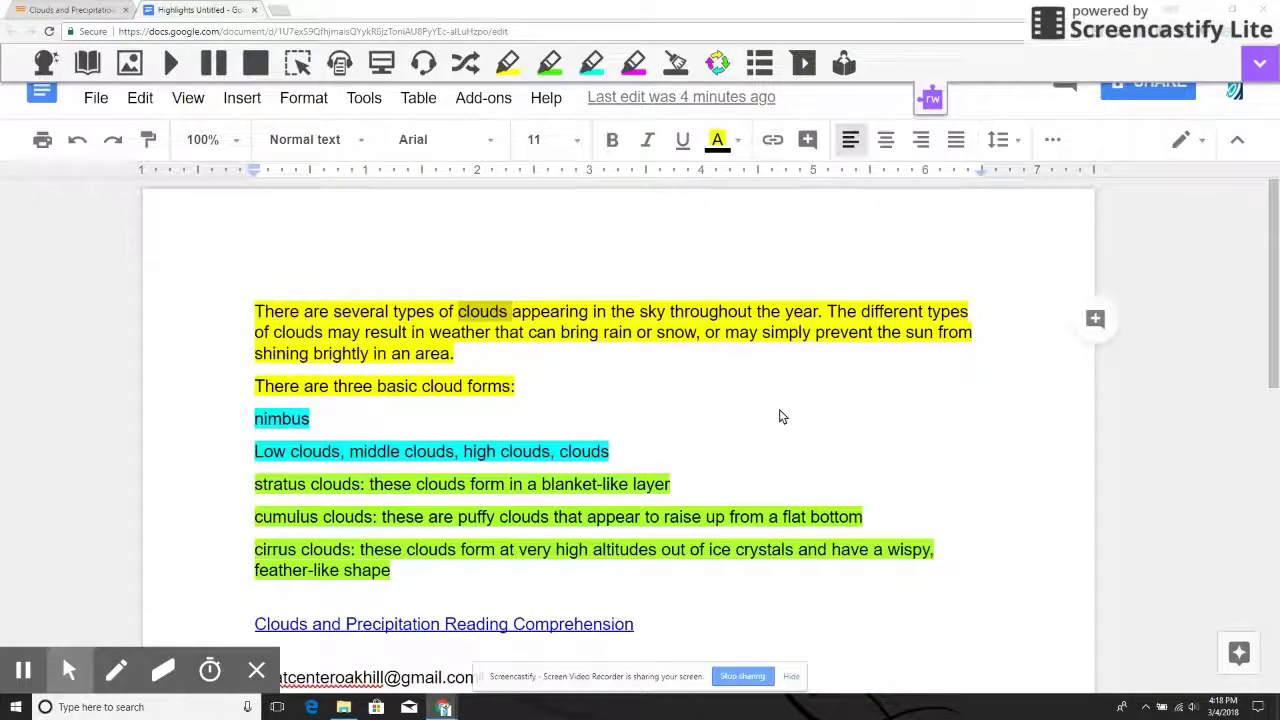
pyautogui.click(1178, 93)
pyautogui.click(1160, 31)
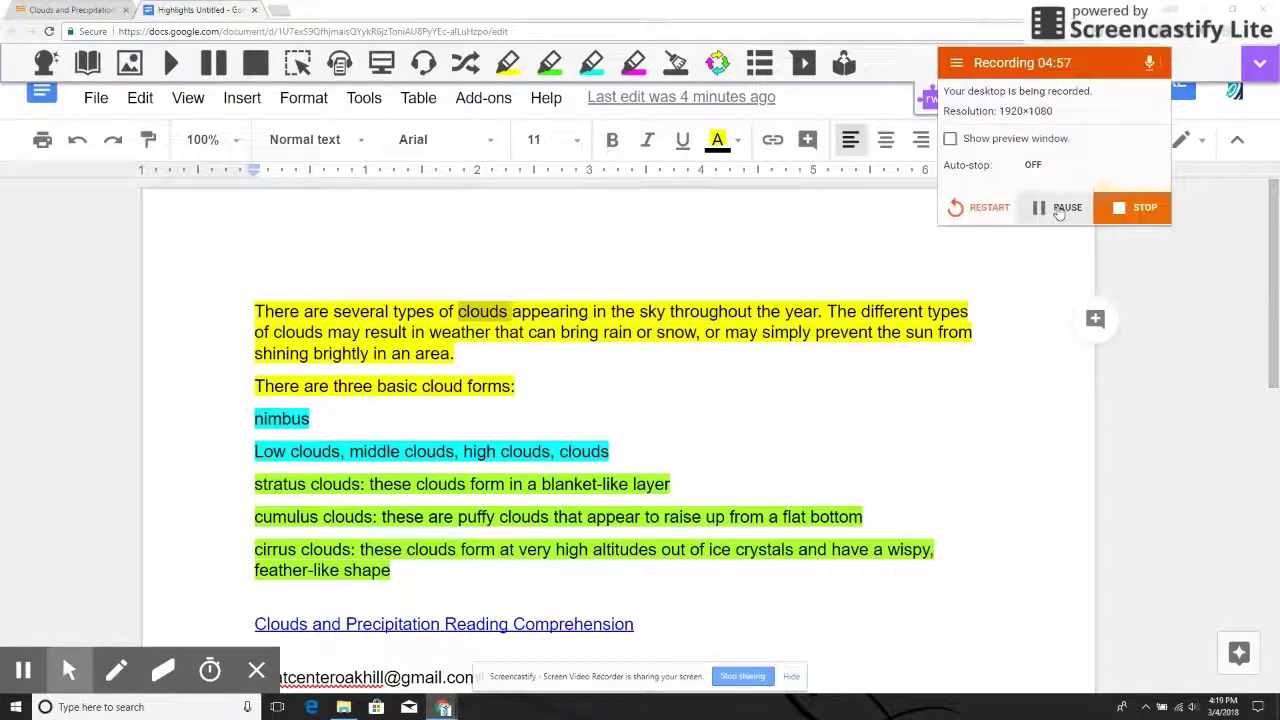
pyautogui.click(614, 276)
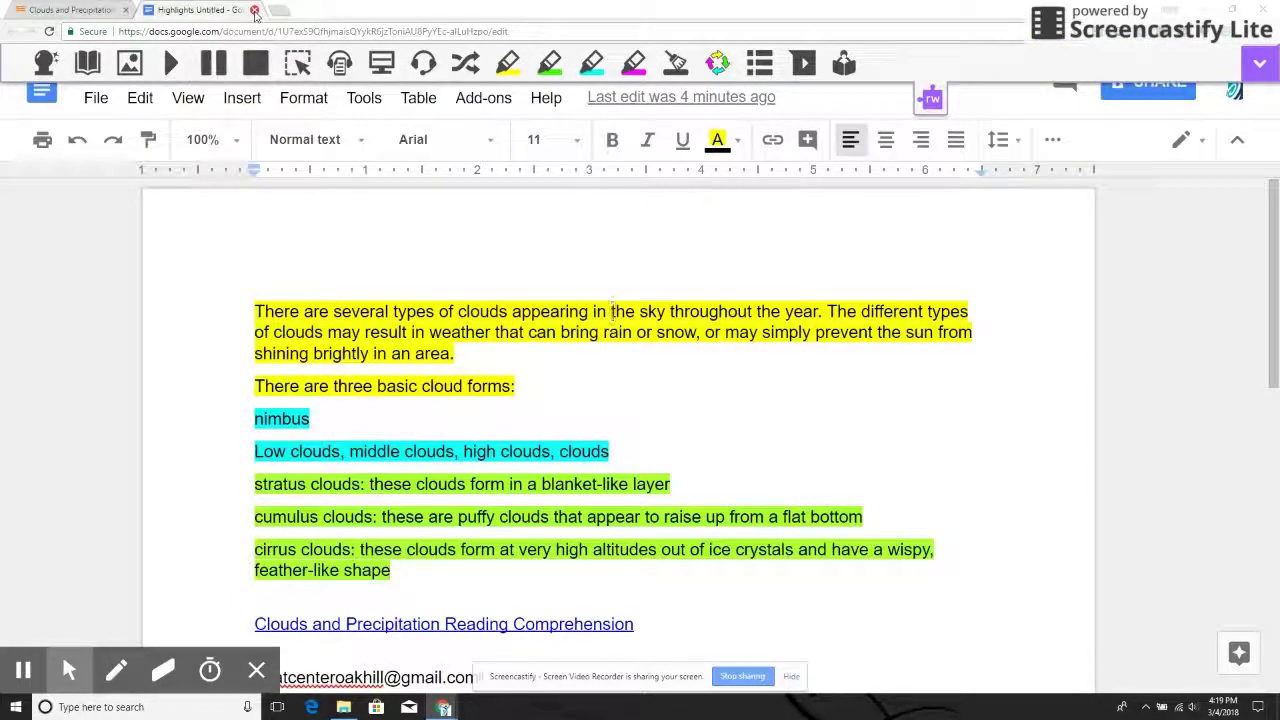
# Close the collected highlights document and clear the article's highlights from the first sentence through "Low clouds, middle clouds, high clouds, clouds".
pyautogui.click(255, 11)
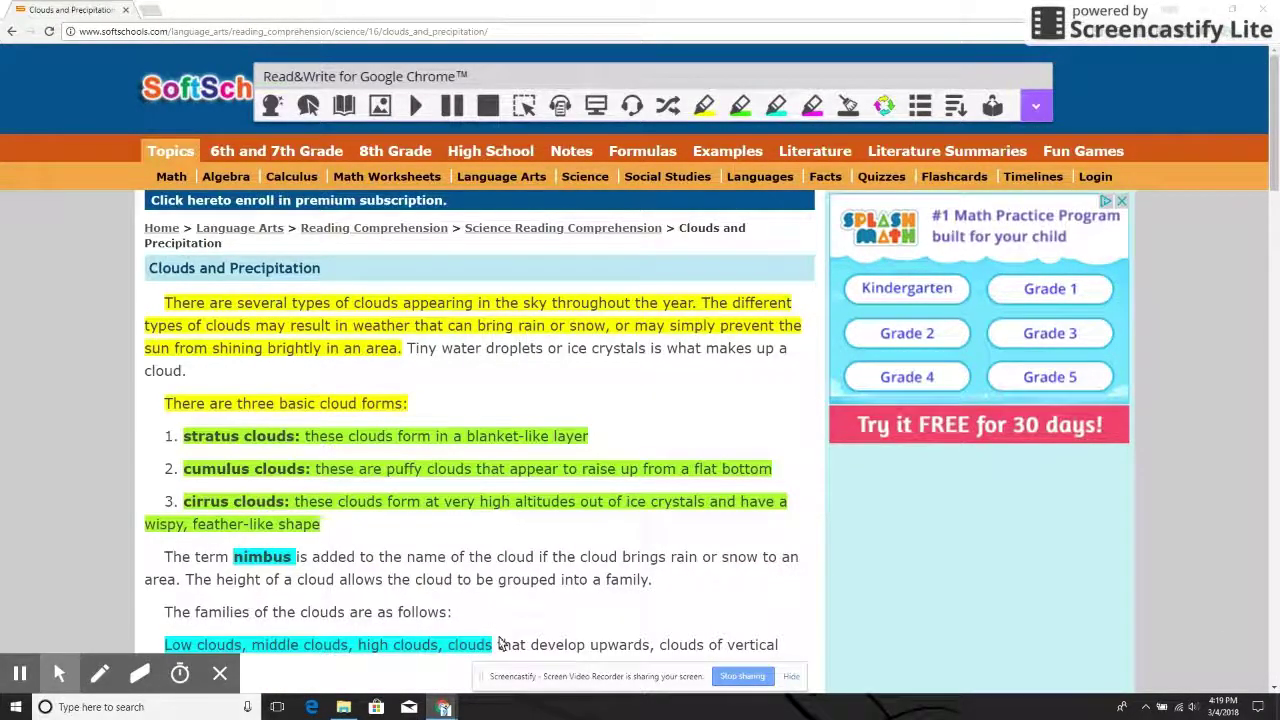
pyautogui.moveTo(497, 644); pyautogui.dragTo(170, 303)
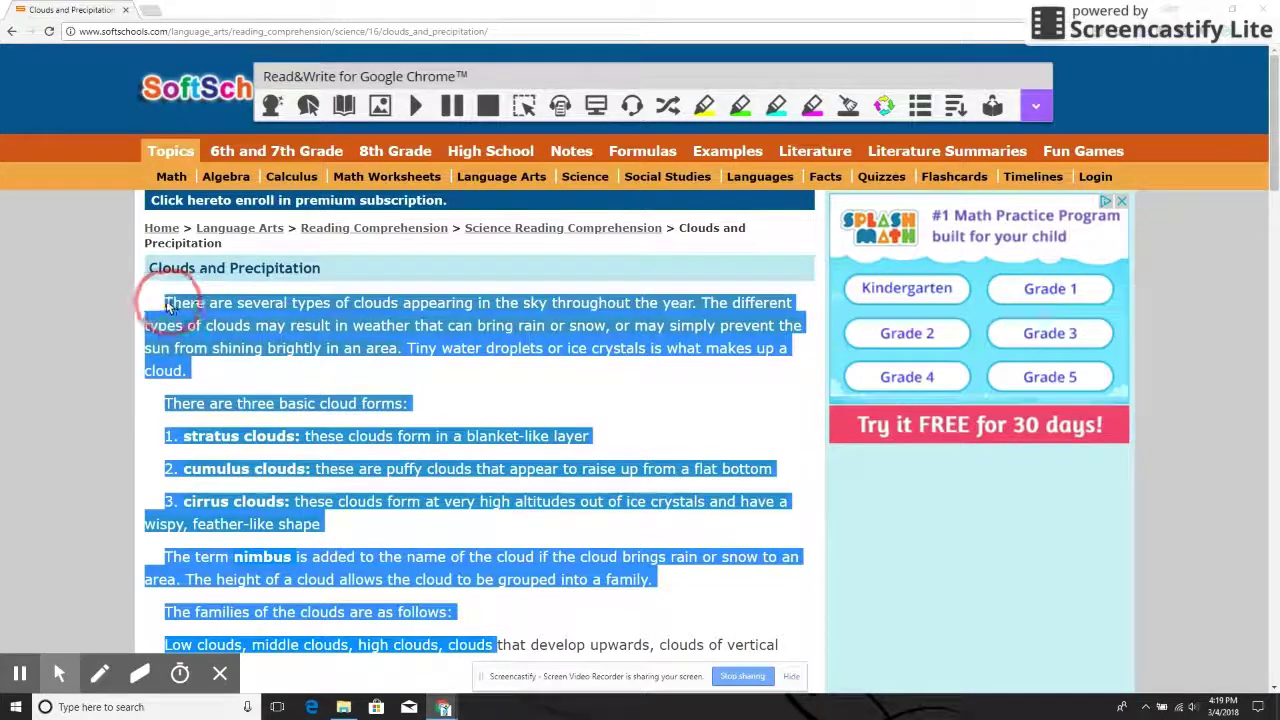
pyautogui.click(852, 107)
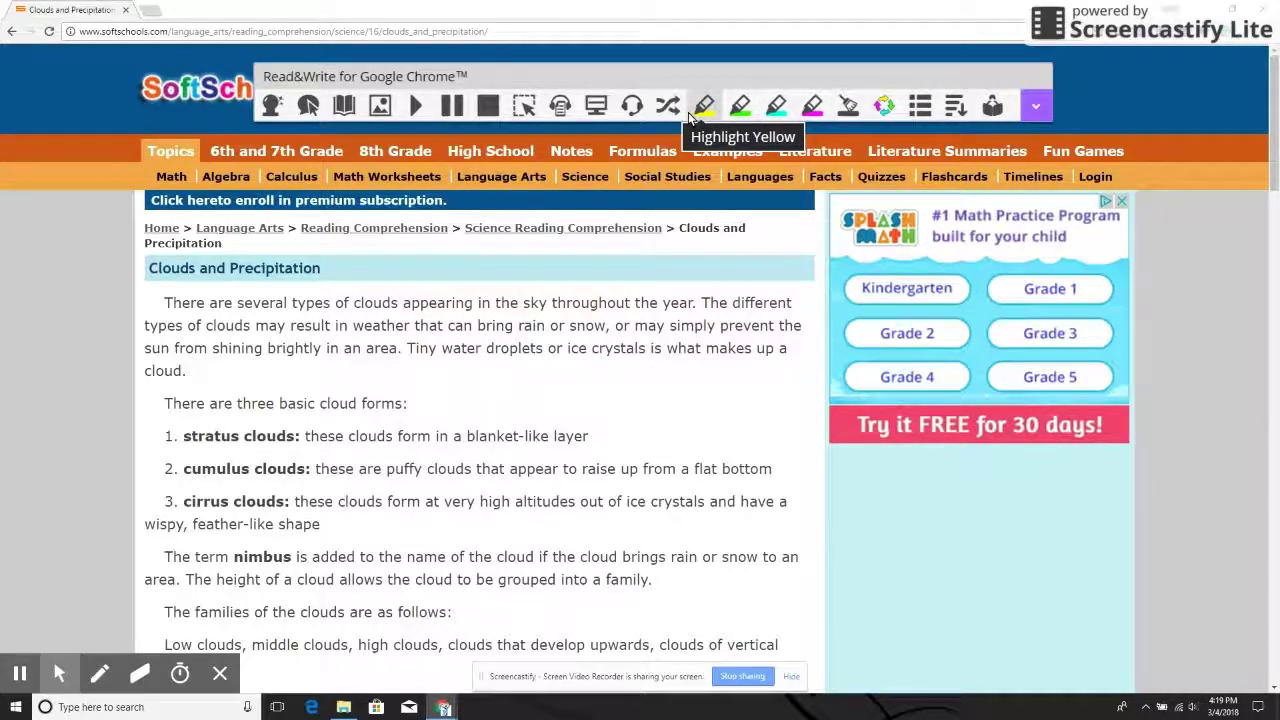
# Highlight "clouds", "sky", "rain", "snow" and "water droplets" in yellow in the article's first paragraph.
pyautogui.doubleClick(373, 304)
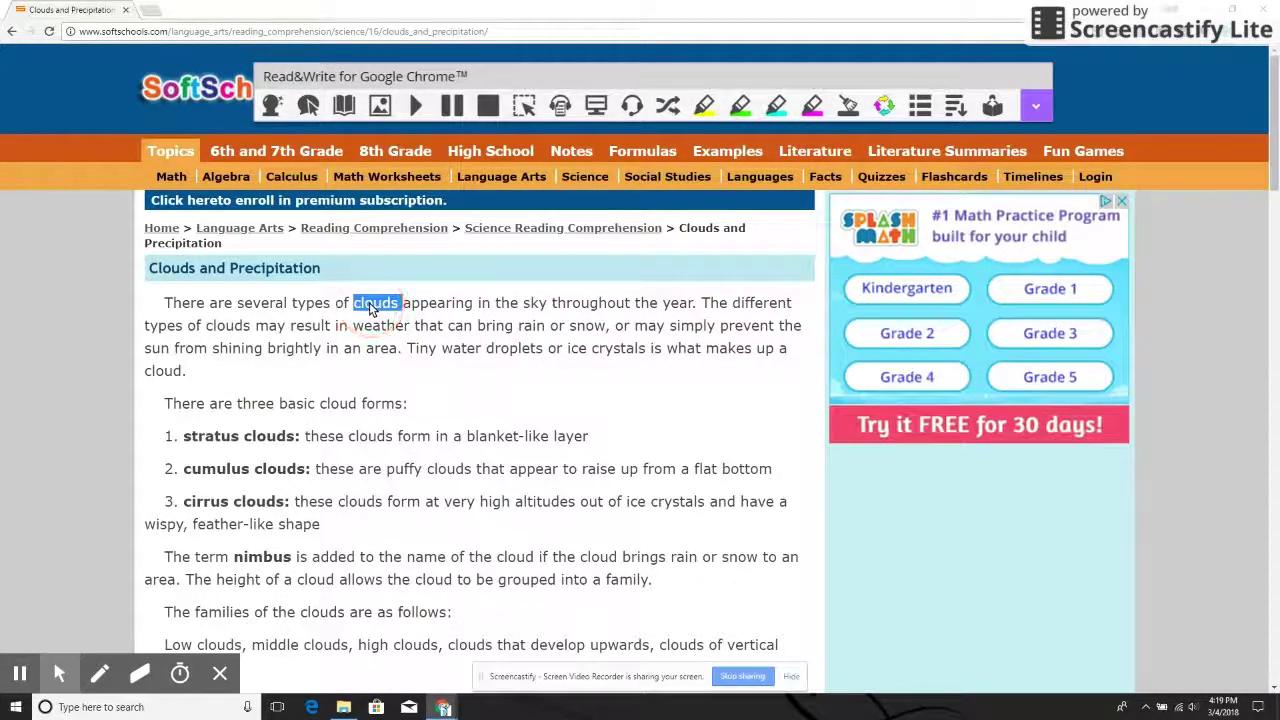
pyautogui.click(704, 108)
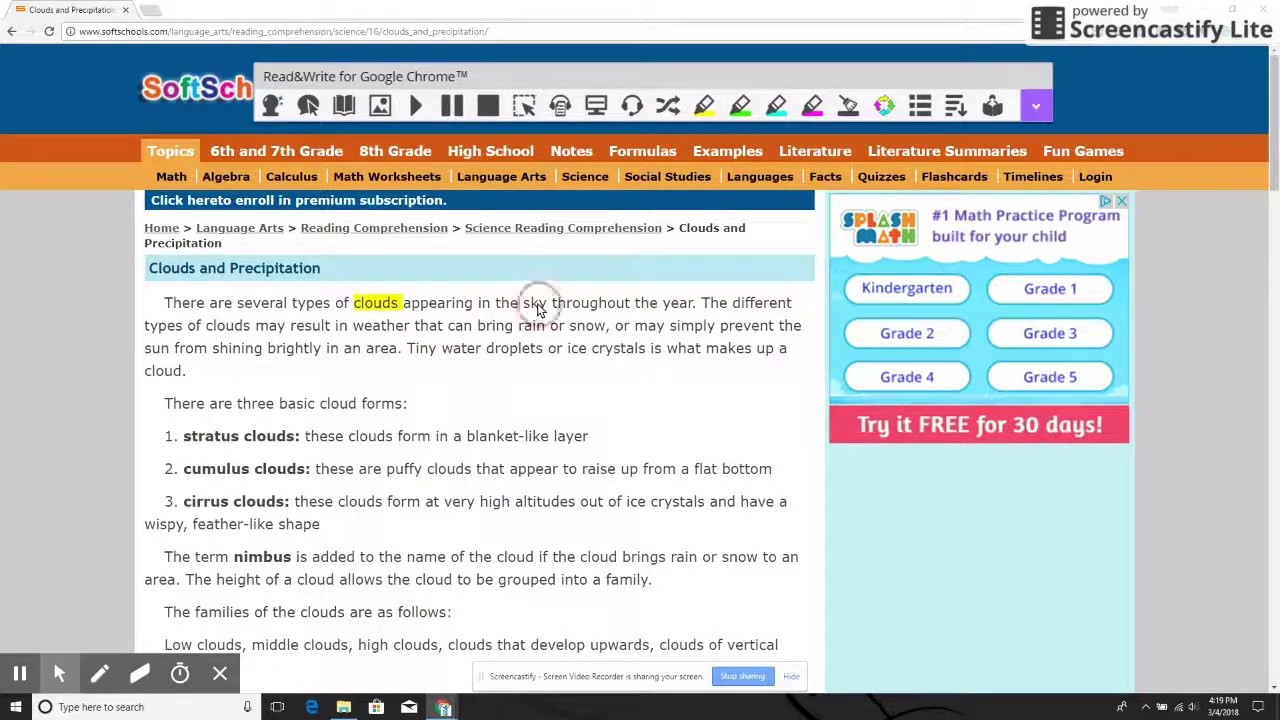
pyautogui.doubleClick(535, 303)
pyautogui.click(704, 108)
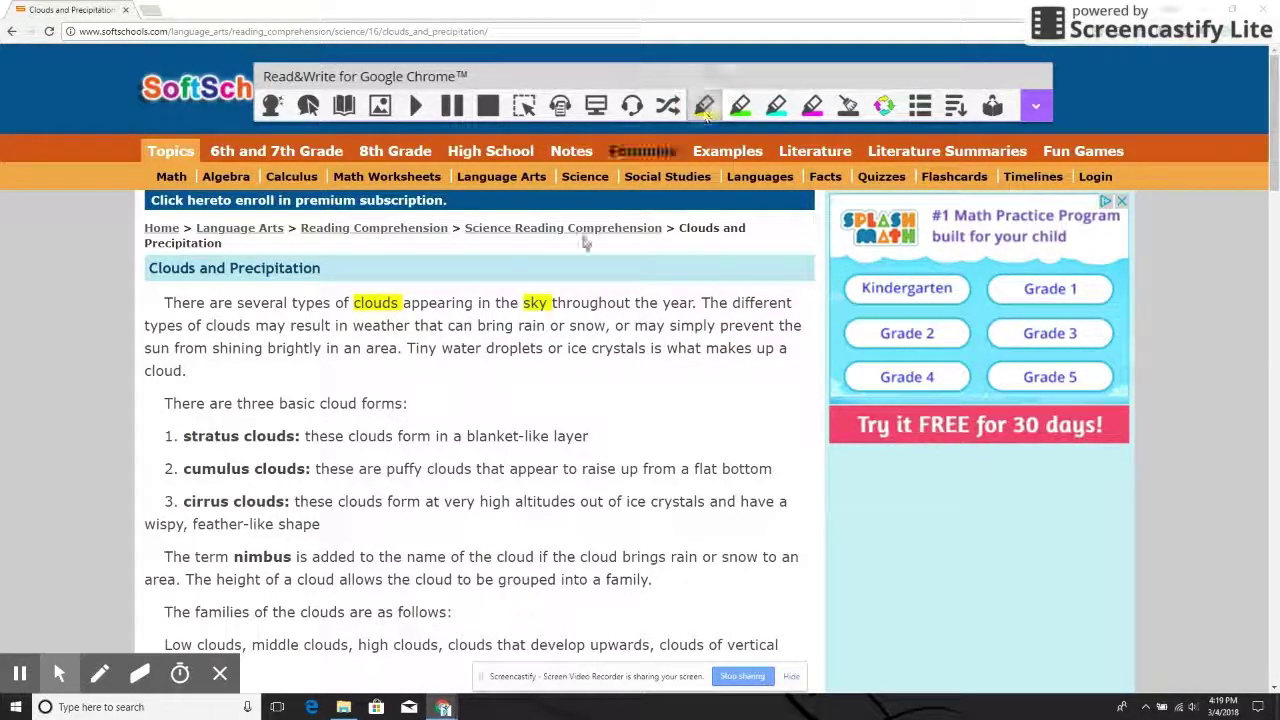
pyautogui.doubleClick(531, 326)
pyautogui.click(704, 108)
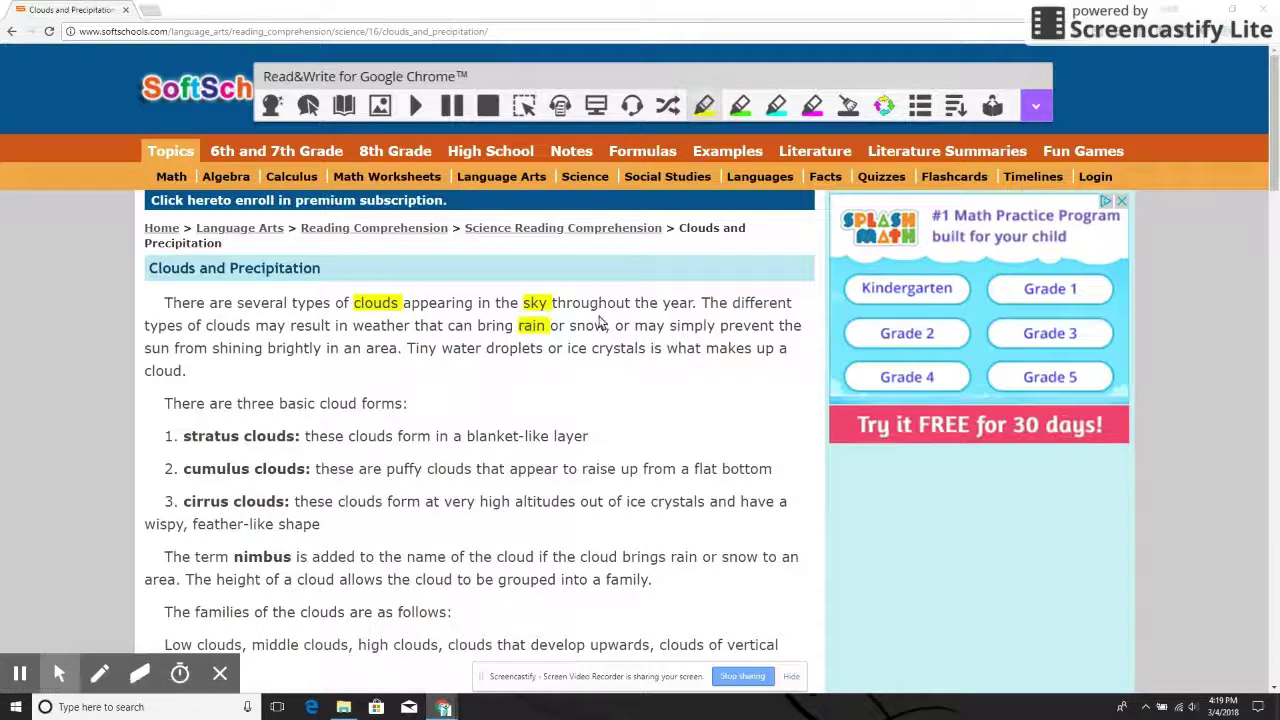
pyautogui.doubleClick(587, 326)
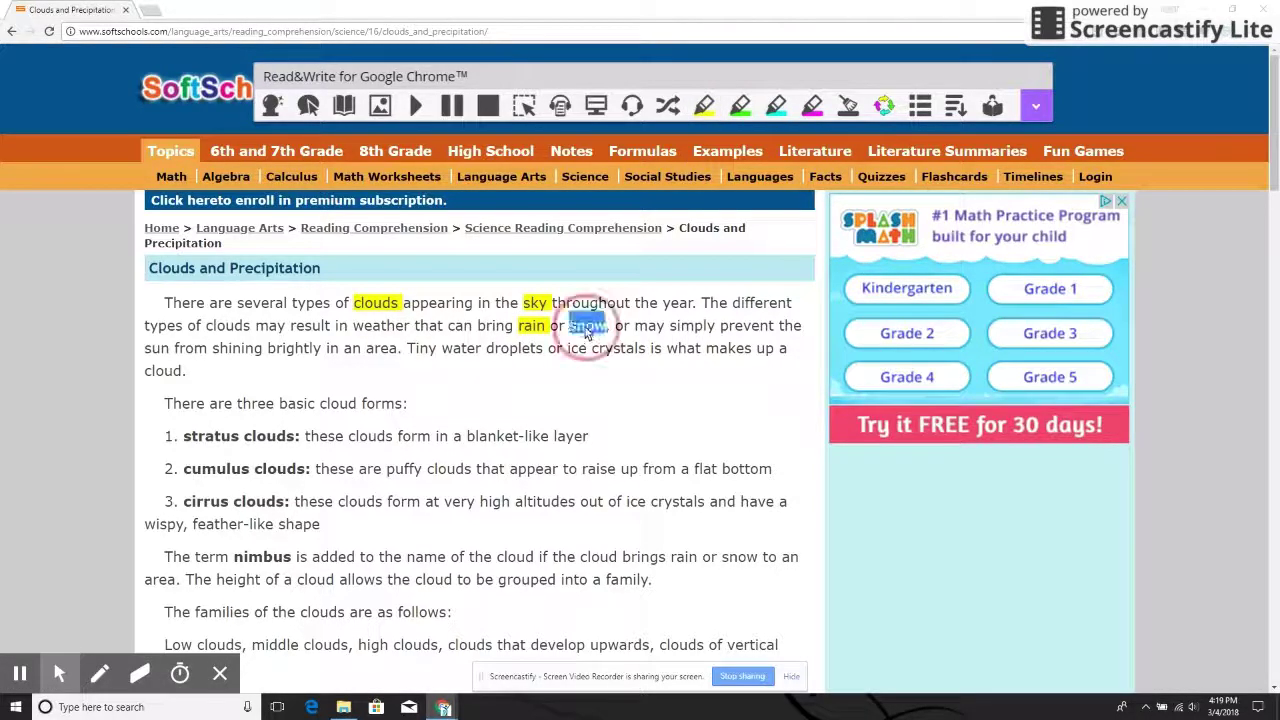
pyautogui.click(704, 108)
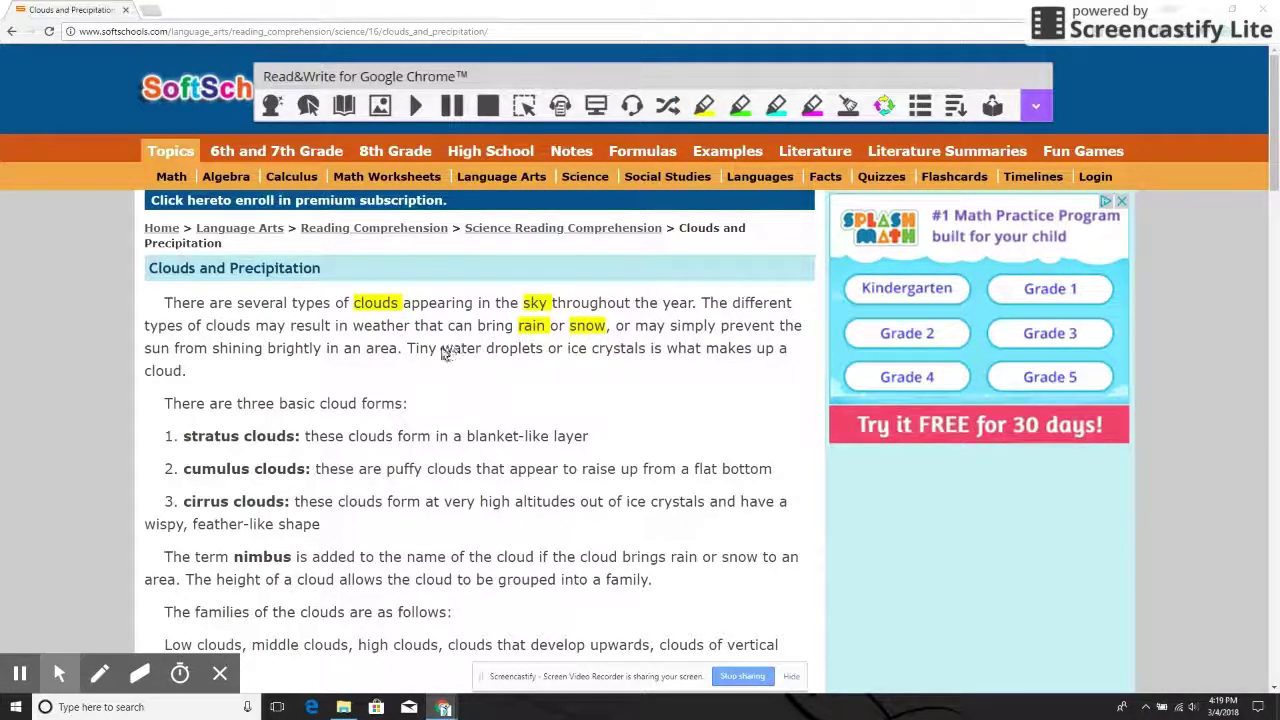
pyautogui.moveTo(442, 350); pyautogui.dragTo(545, 352)
pyautogui.click(704, 108)
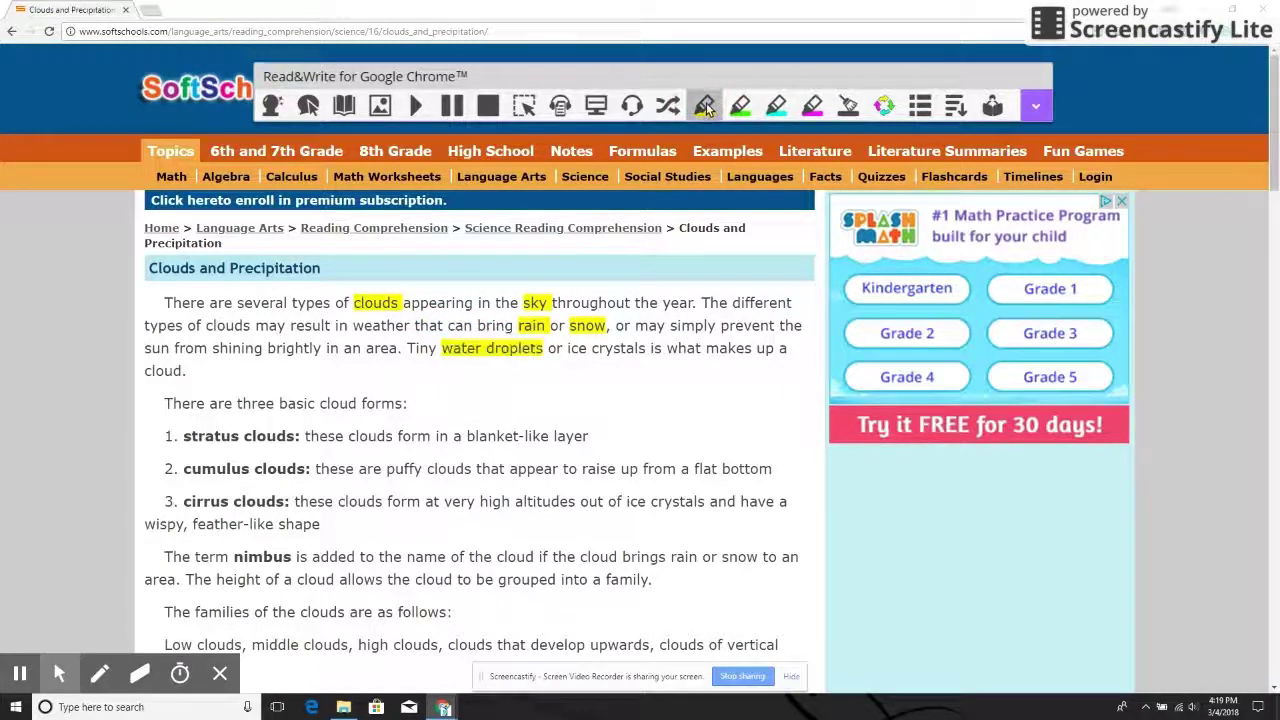
# Create a vocabulary list document from the highlighted words and look over its Word, Meaning, Symbol and Notes columns.
pyautogui.click(921, 105)
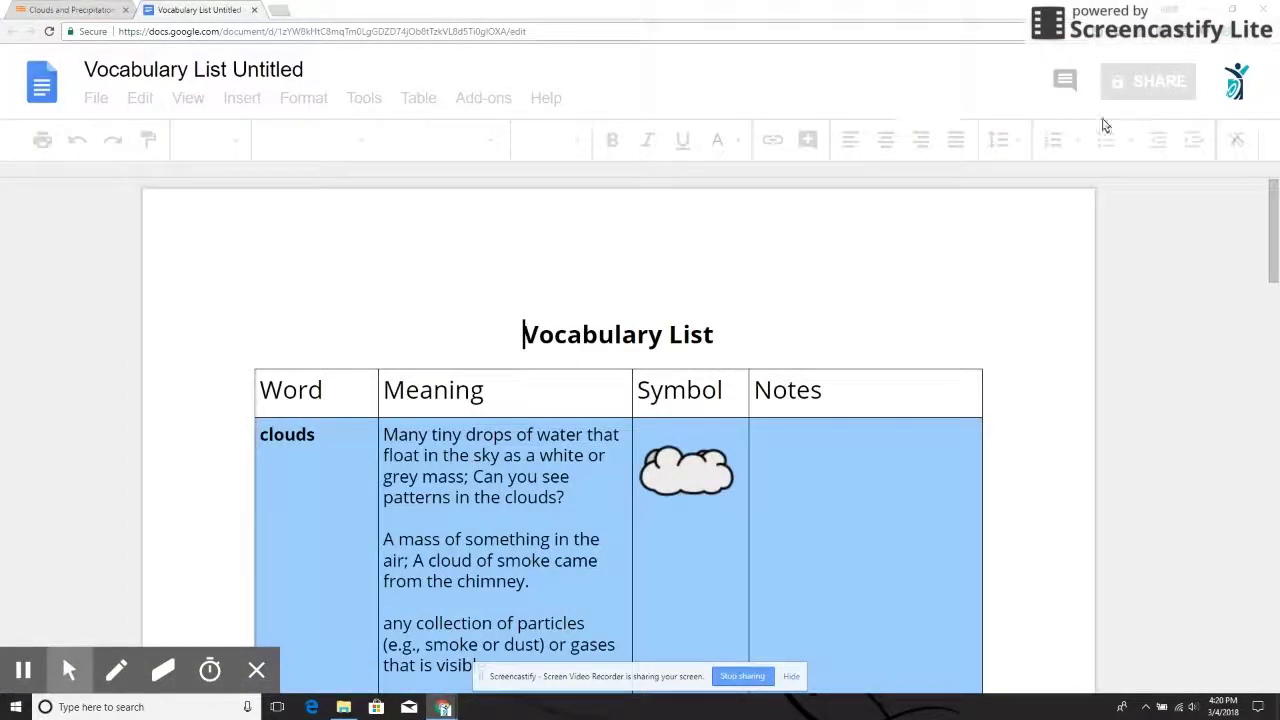
pyautogui.moveTo(1273, 200); pyautogui.dragTo(1274, 233)
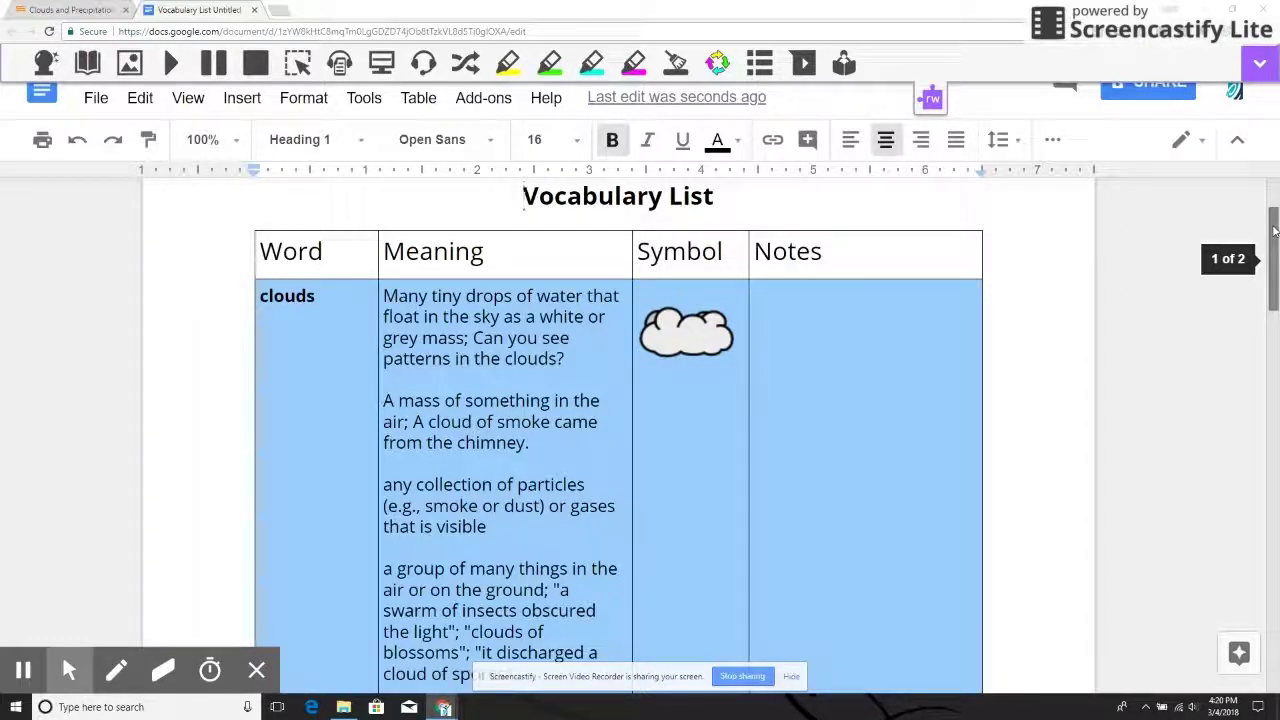
pyautogui.moveTo(1274, 231)
pyautogui.mouseDown()
pyautogui.moveTo(1266, 312)
pyautogui.moveTo(1268, 210)
pyautogui.mouseUp()
pyautogui.click(846, 357)
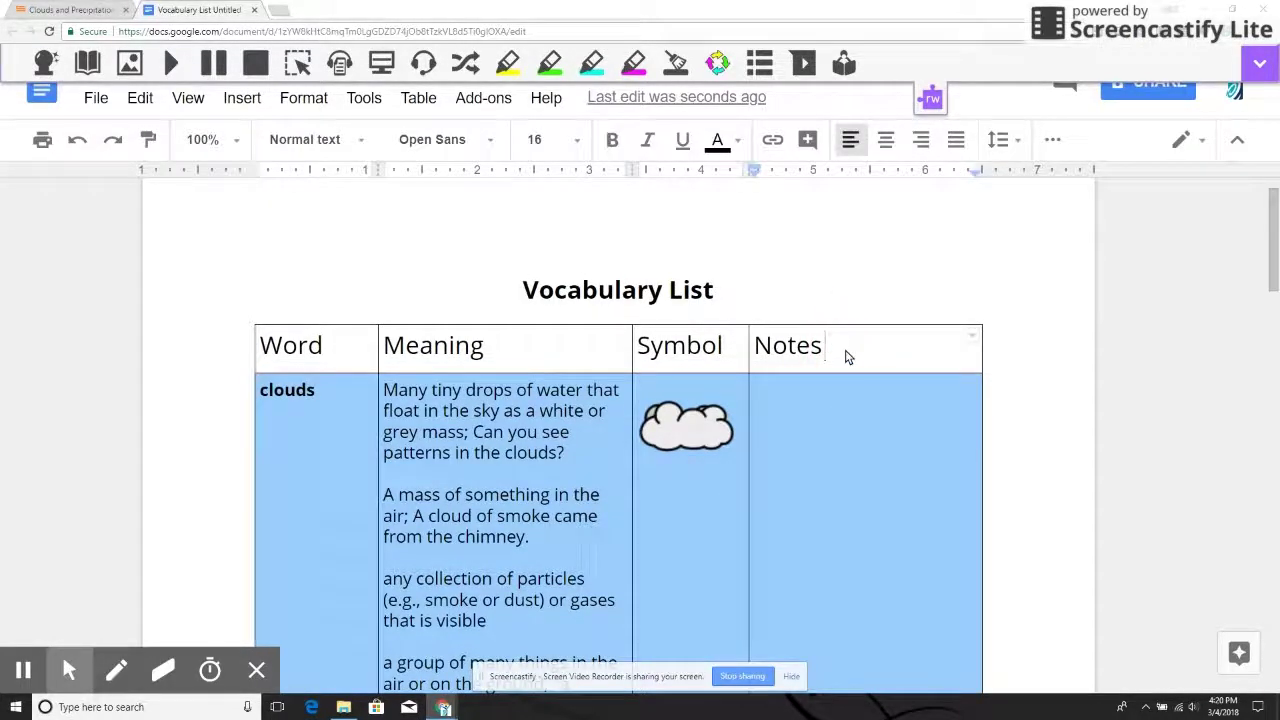
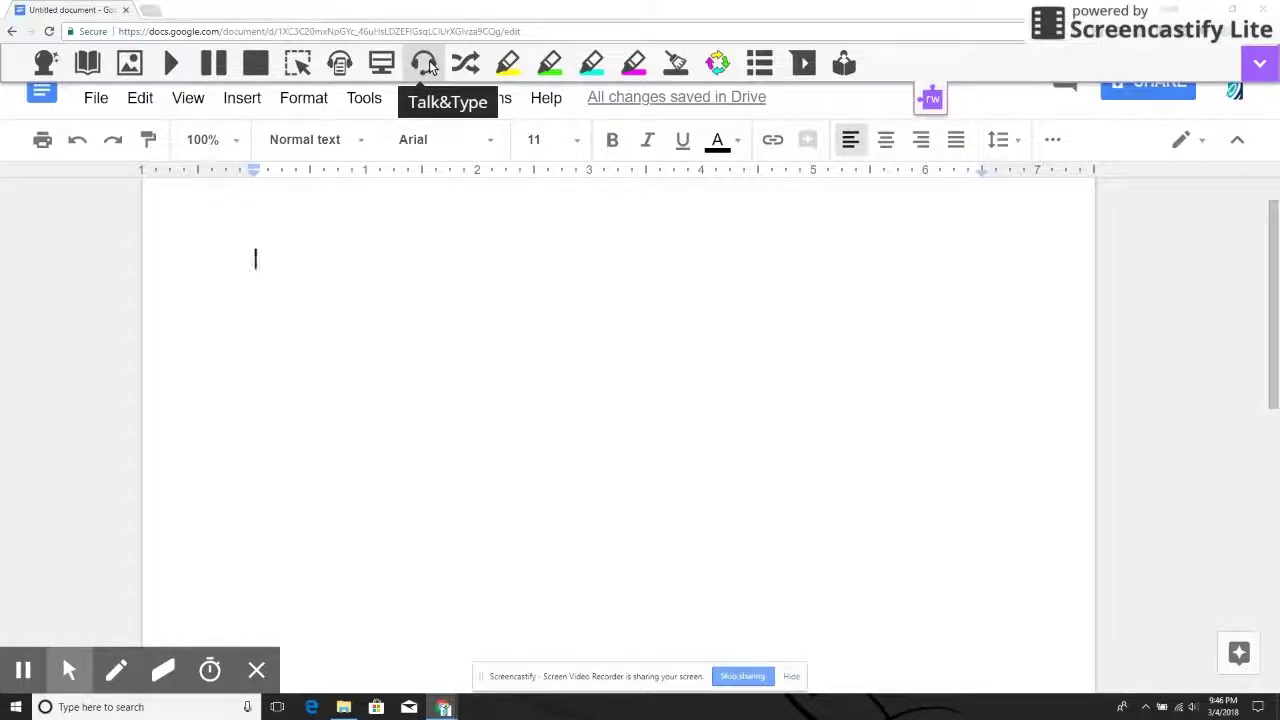
# Dictate two short paragraphs with Talk&Type about how it types speech and helps kids who struggle with spelling, and close the dictation.
pyautogui.click(425, 63)
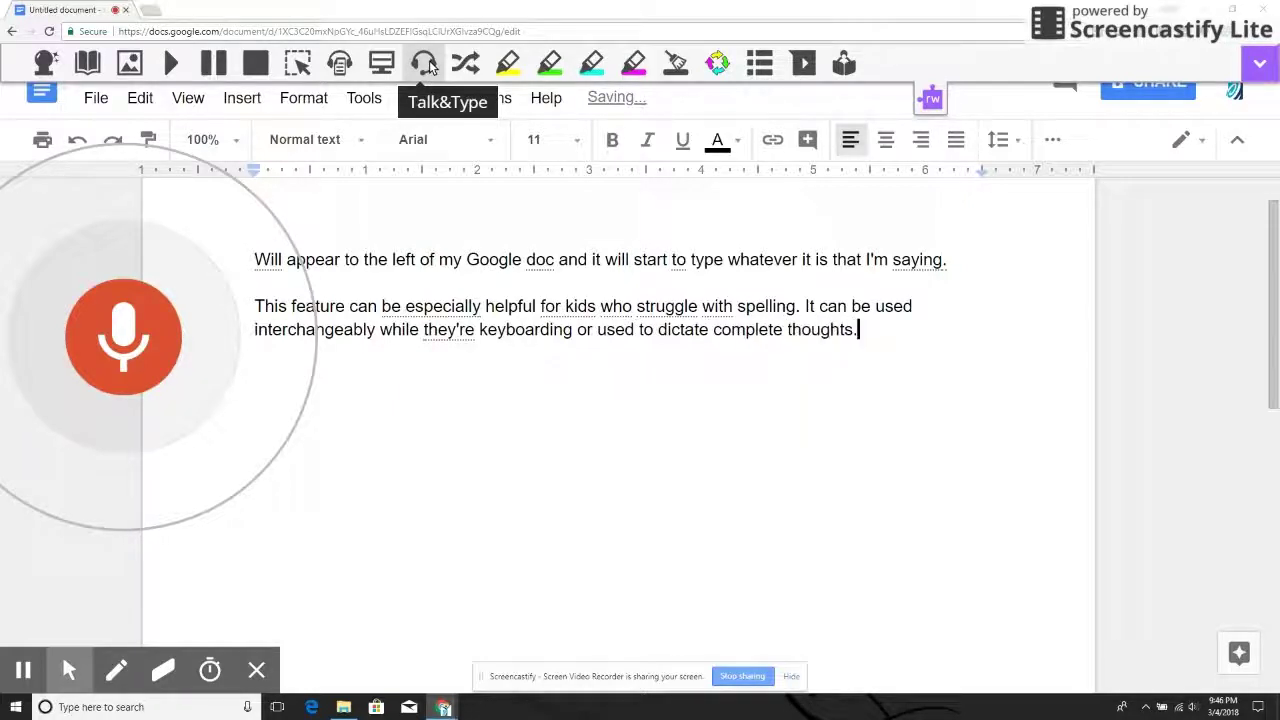
pyautogui.click(133, 331)
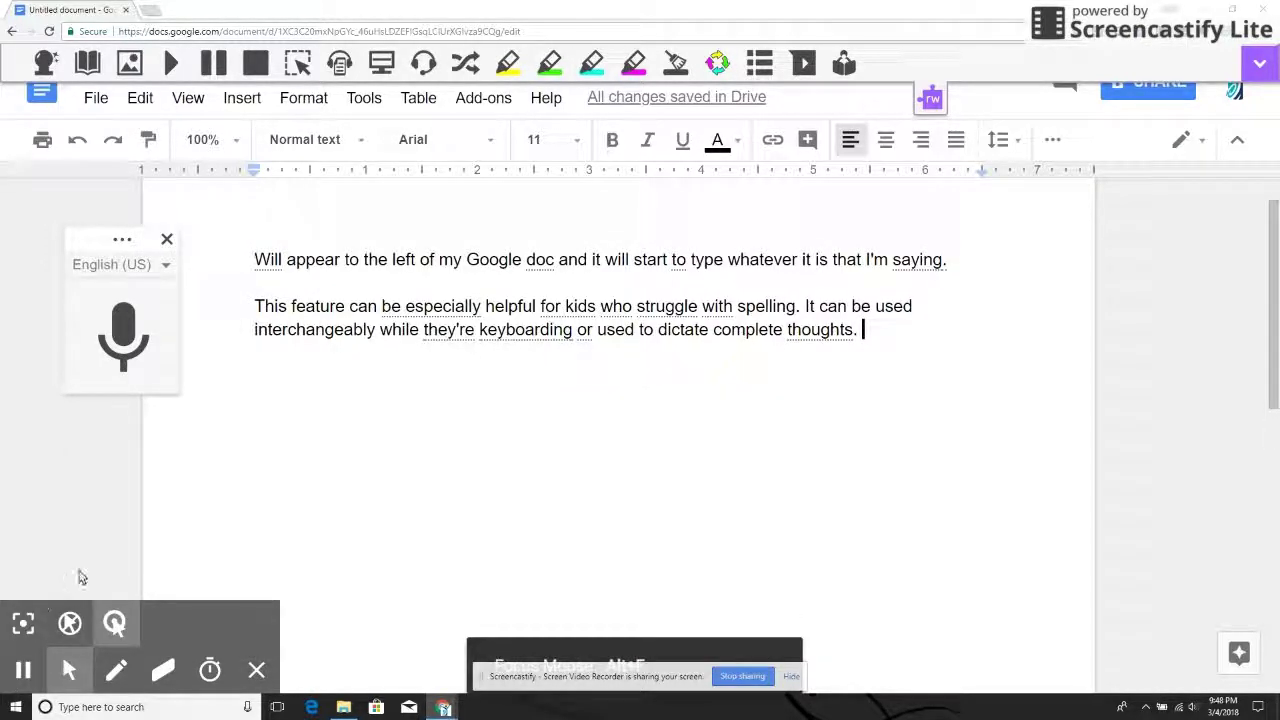
pyautogui.click(168, 241)
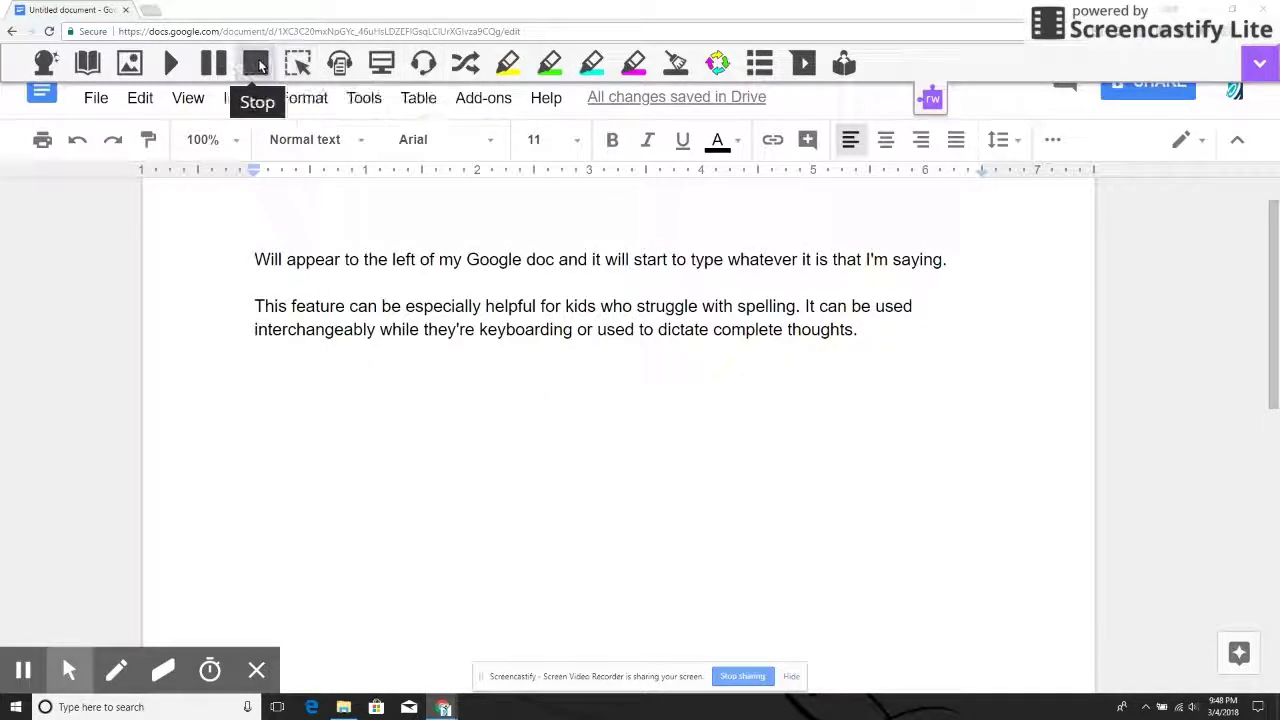
# Turn on word Prediction and begin a new paragraph with "The dogs", choosing "dogs" from the suggestions for "do".
pyautogui.click(45, 63)
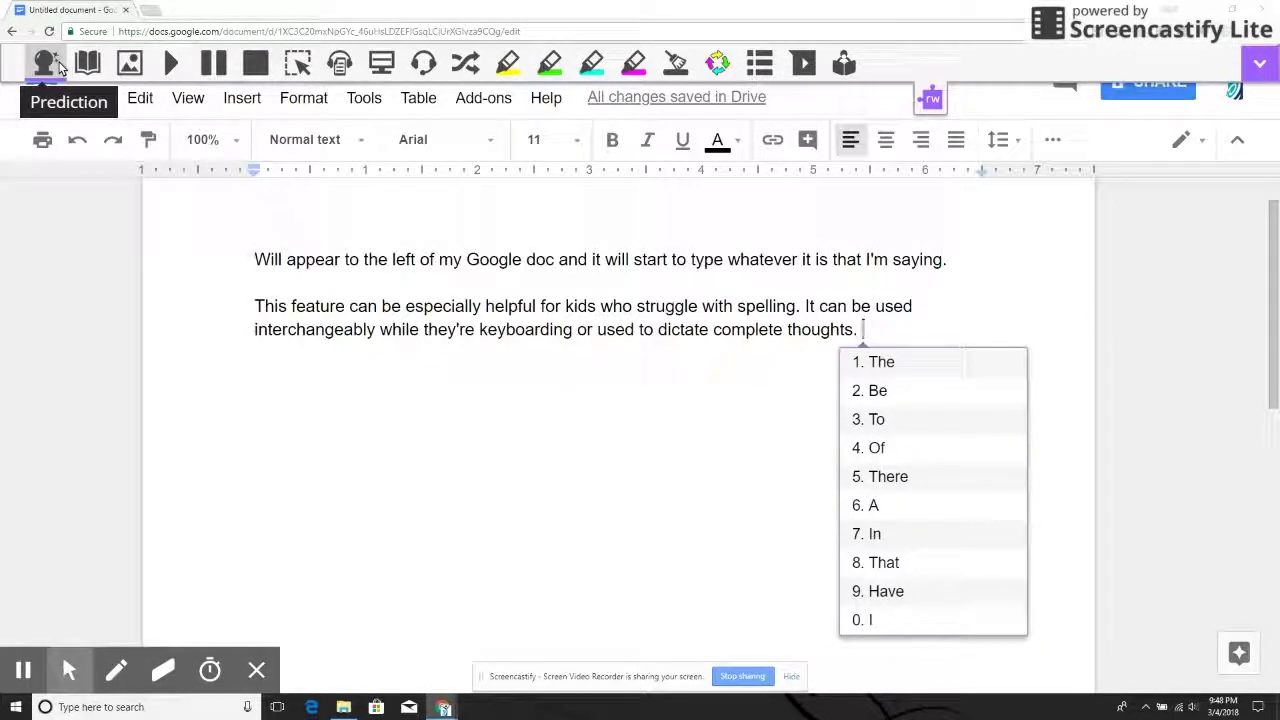
pyautogui.press('Return')
pyautogui.press('Return')
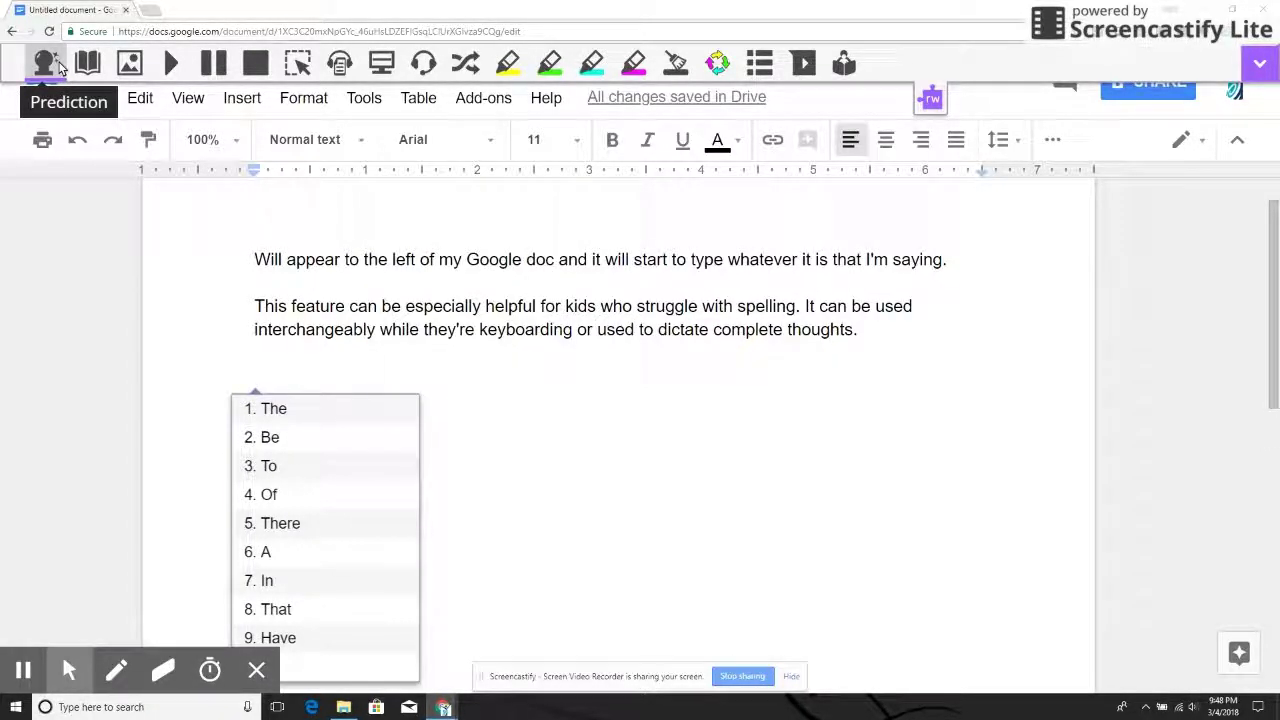
pyautogui.write('The do')
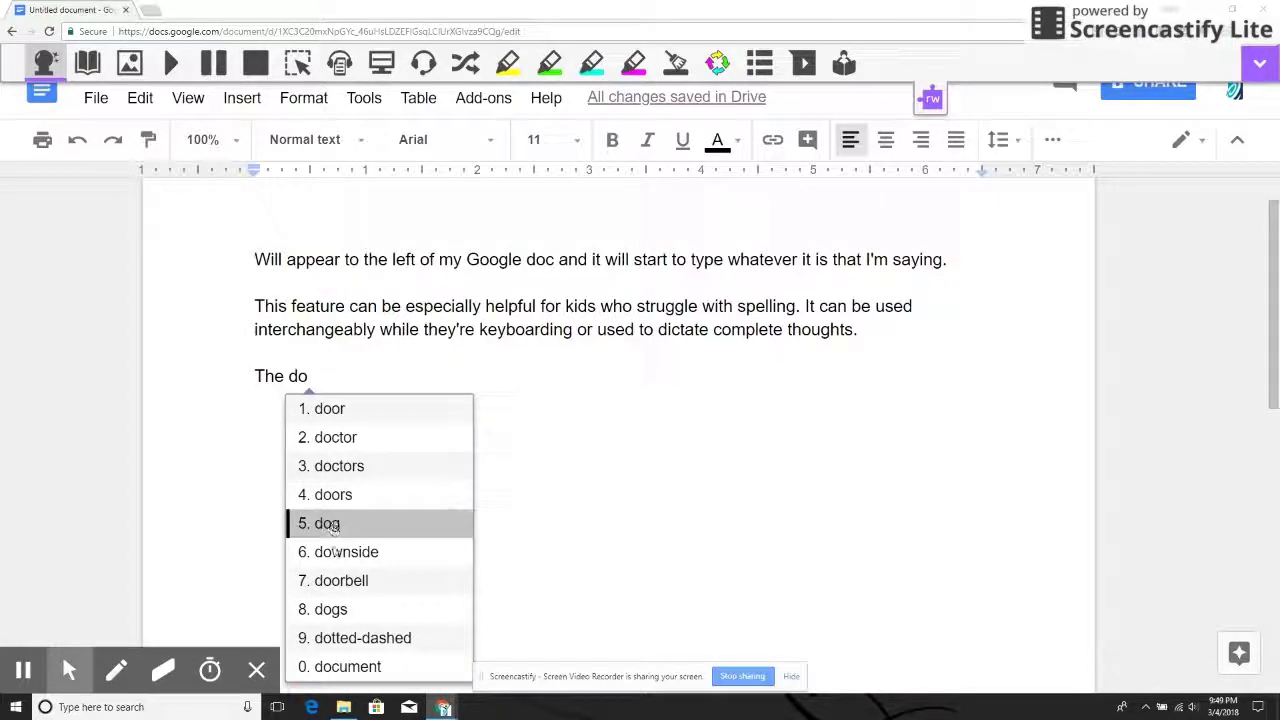
pyautogui.click(338, 609)
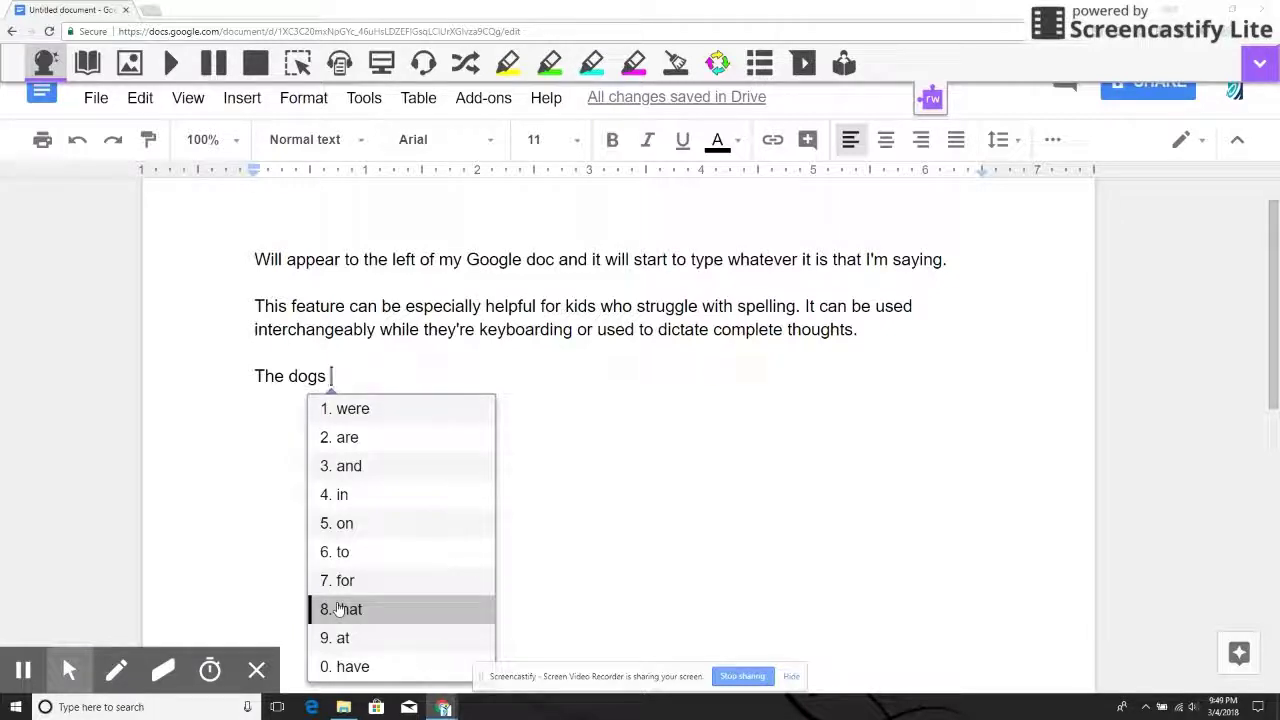
# Complete the sentence with "went to the park.", choosing "park" from the suggestions for the misspelling "parc", and turn Prediction off.
pyautogui.write('went to t')
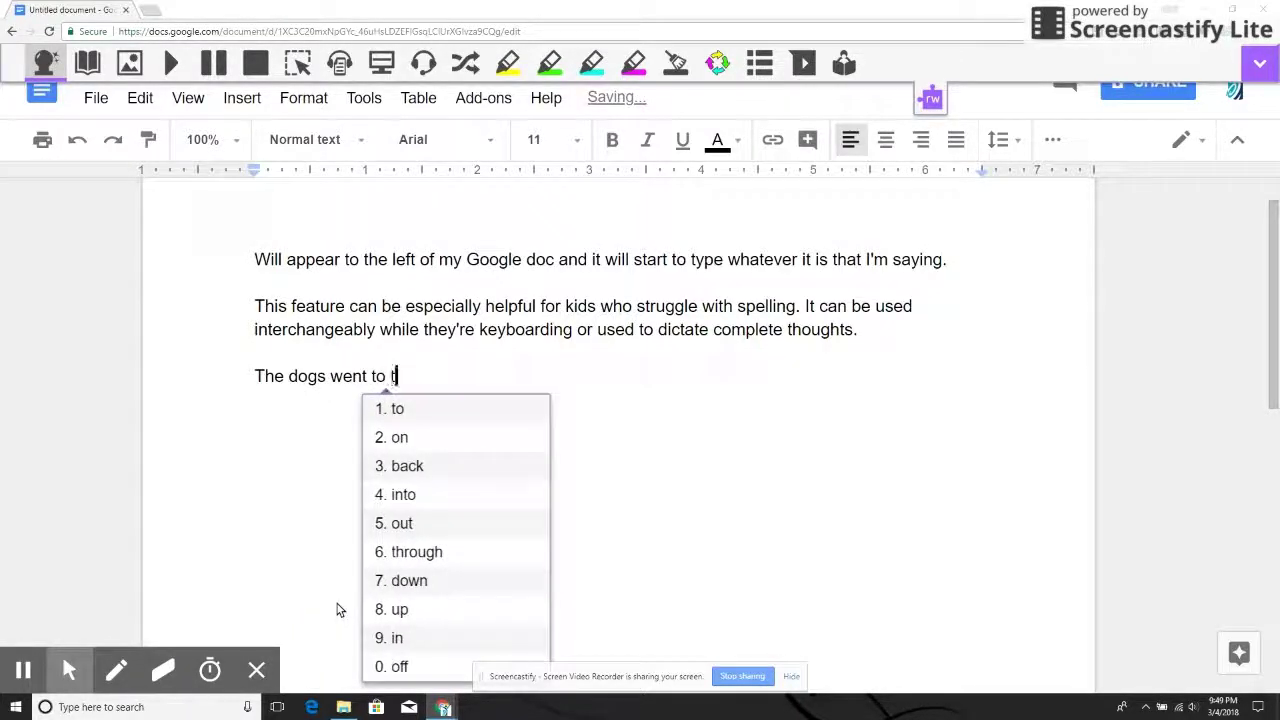
pyautogui.write('he pa')
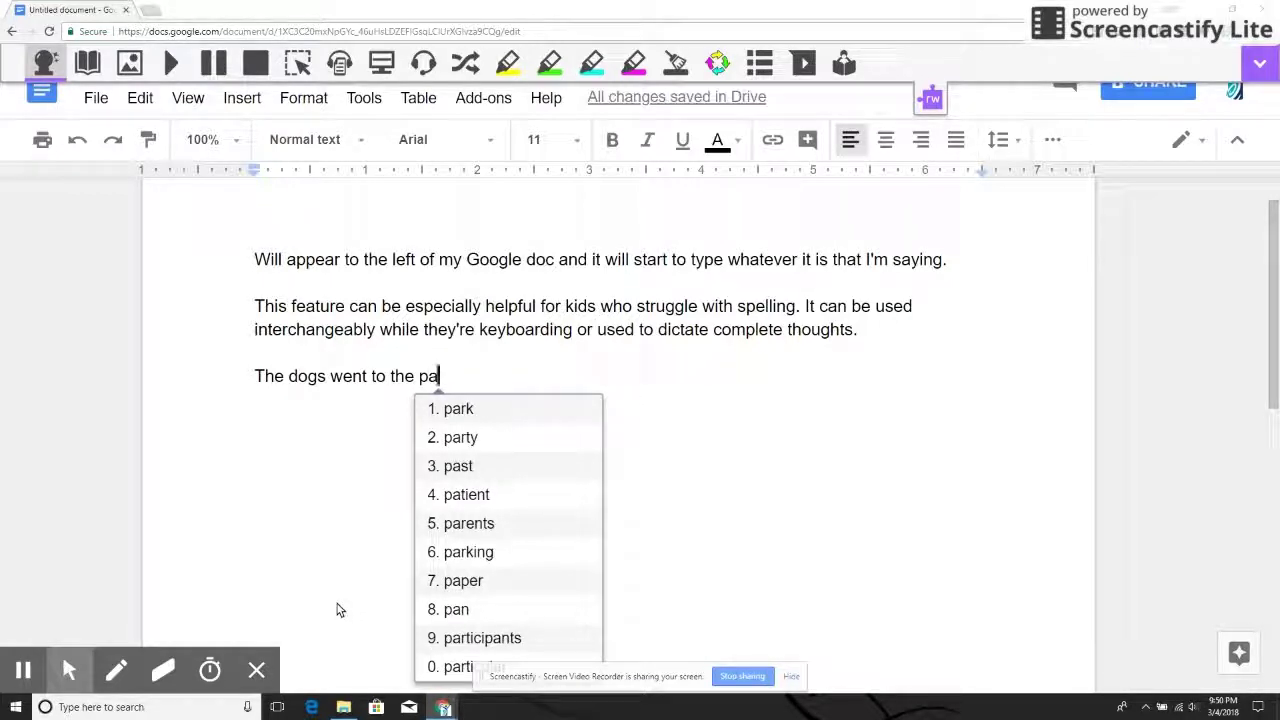
pyautogui.write('rc')
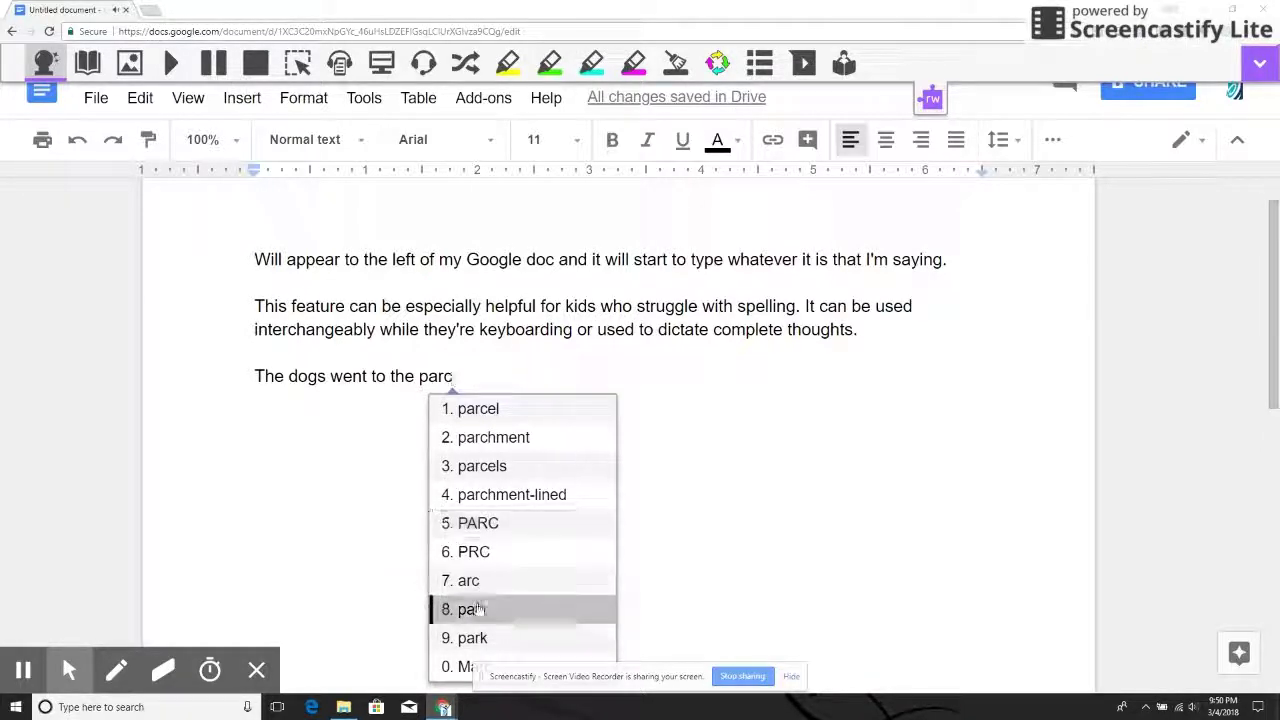
pyautogui.click(477, 637)
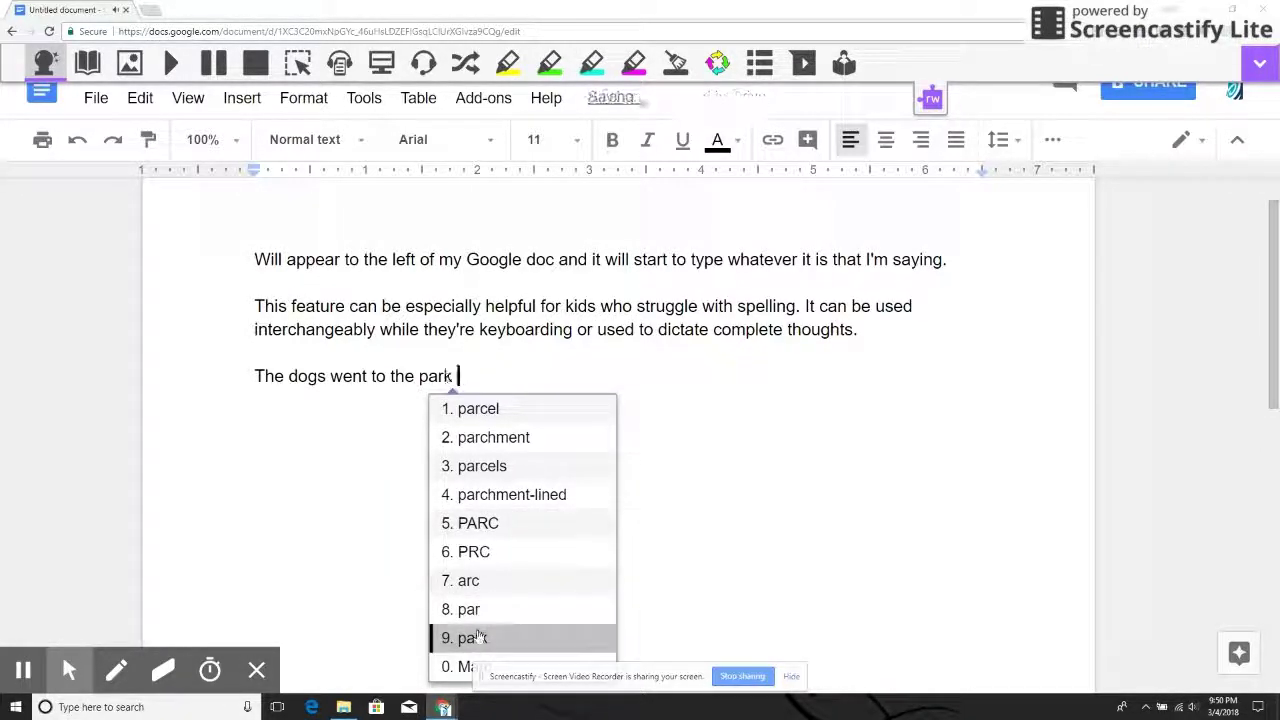
pyautogui.write('.')
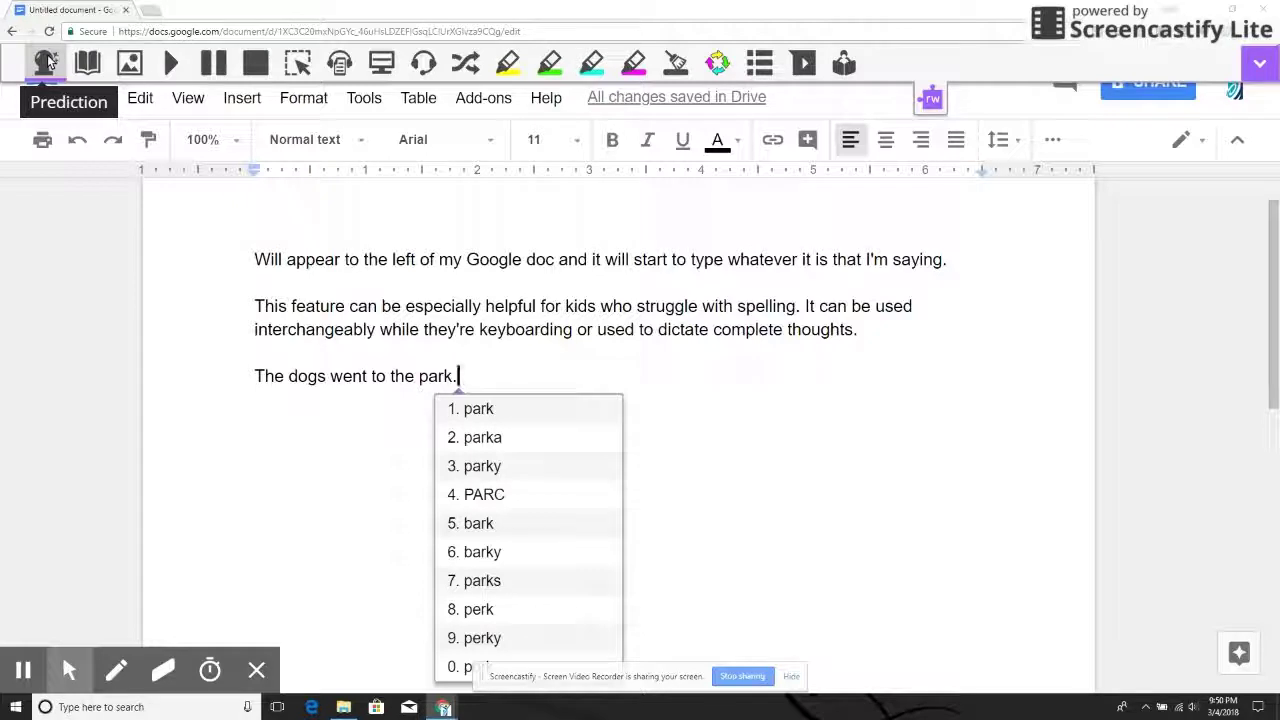
pyautogui.click(47, 62)
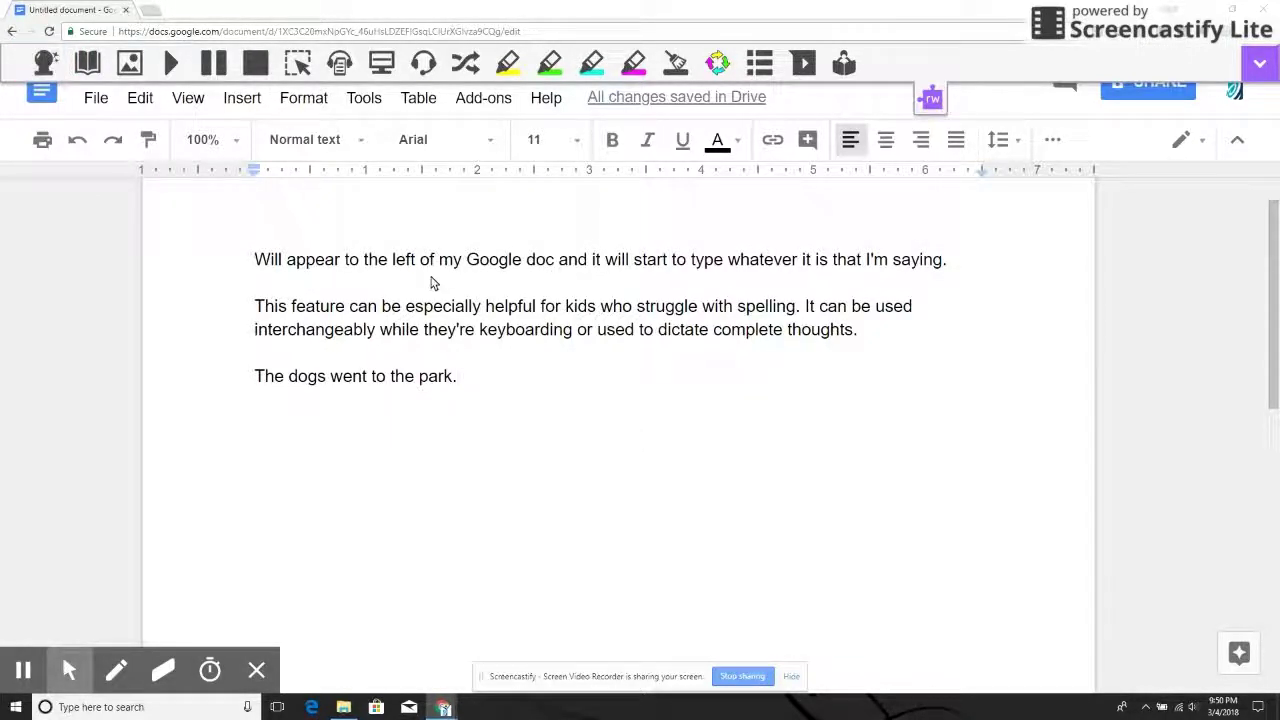
# Have the sentence "The dogs went to the park." read aloud from its beginning.
pyautogui.click(255, 378)
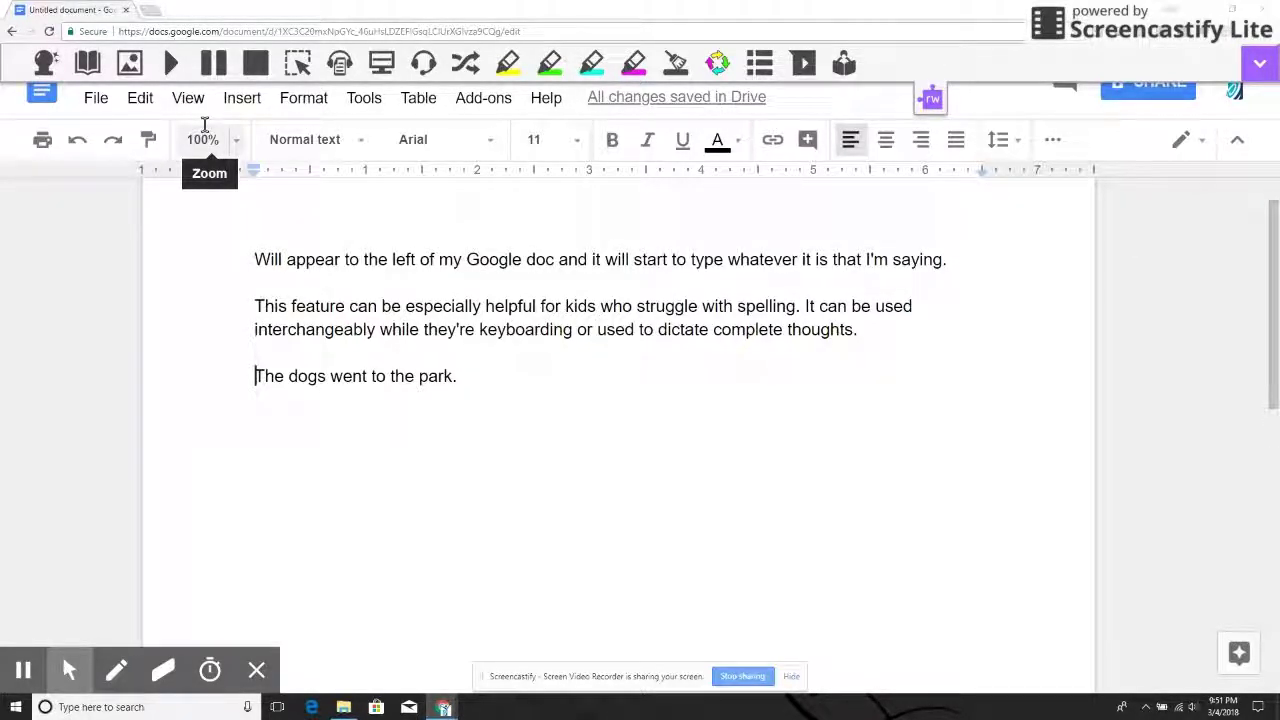
pyautogui.click(172, 64)
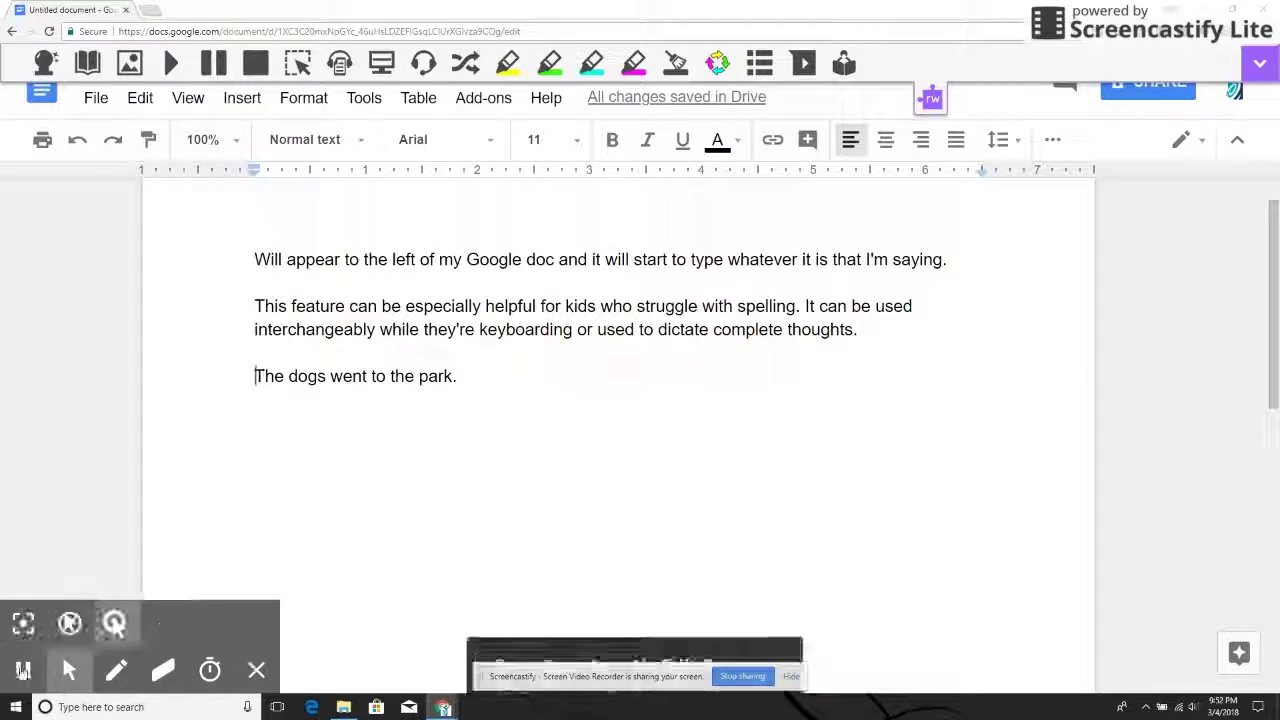
pyautogui.click(22, 670)
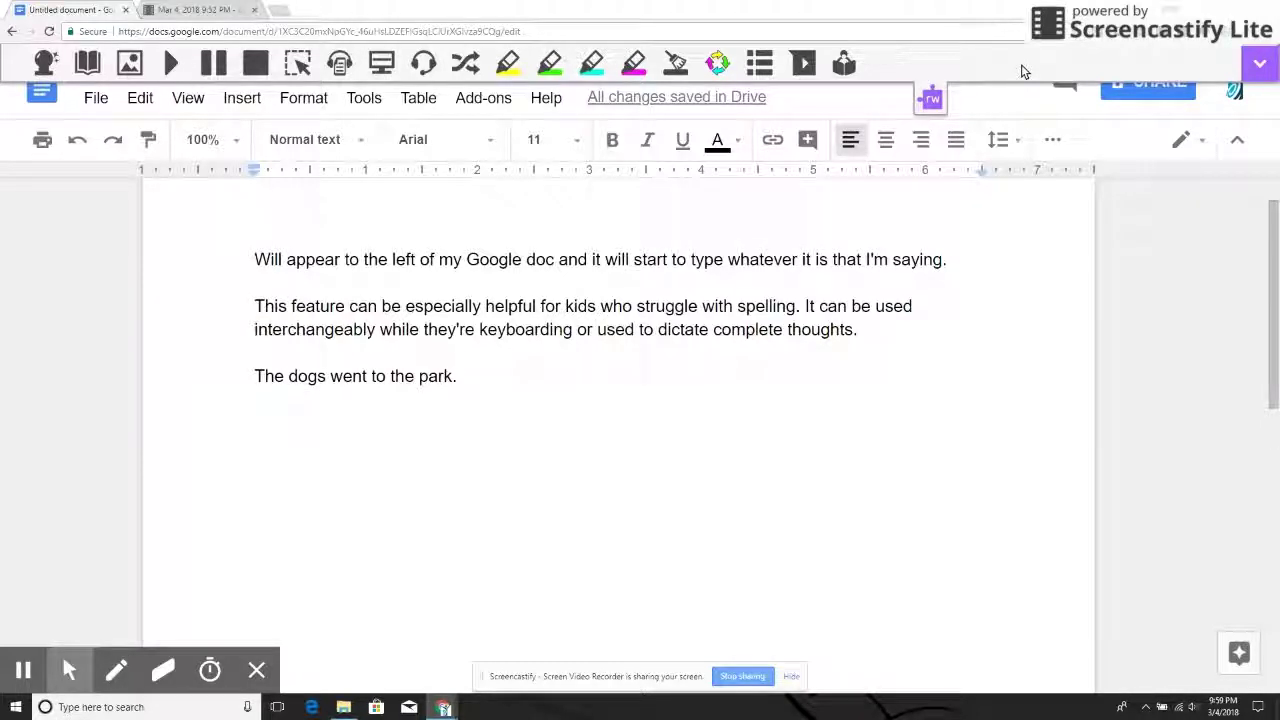
# Open the Read&Write options and review the Speech and Prediction settings.
pyautogui.click(1259, 66)
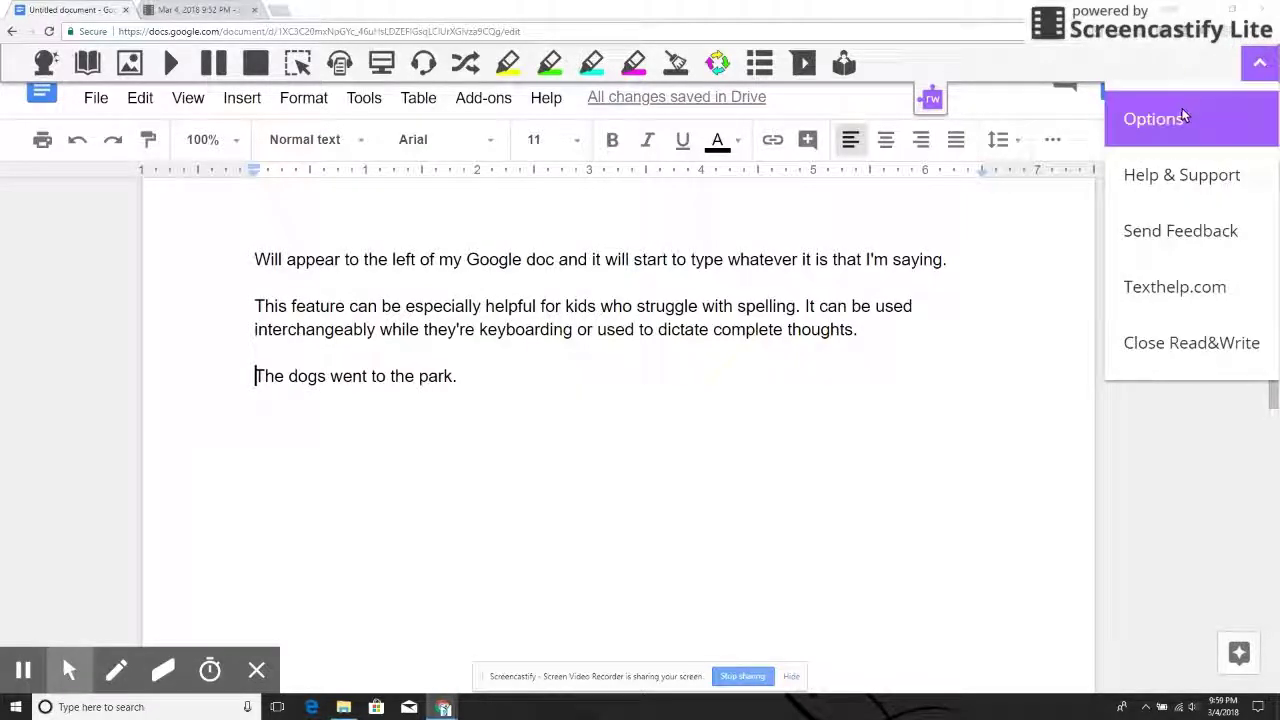
pyautogui.click(1182, 118)
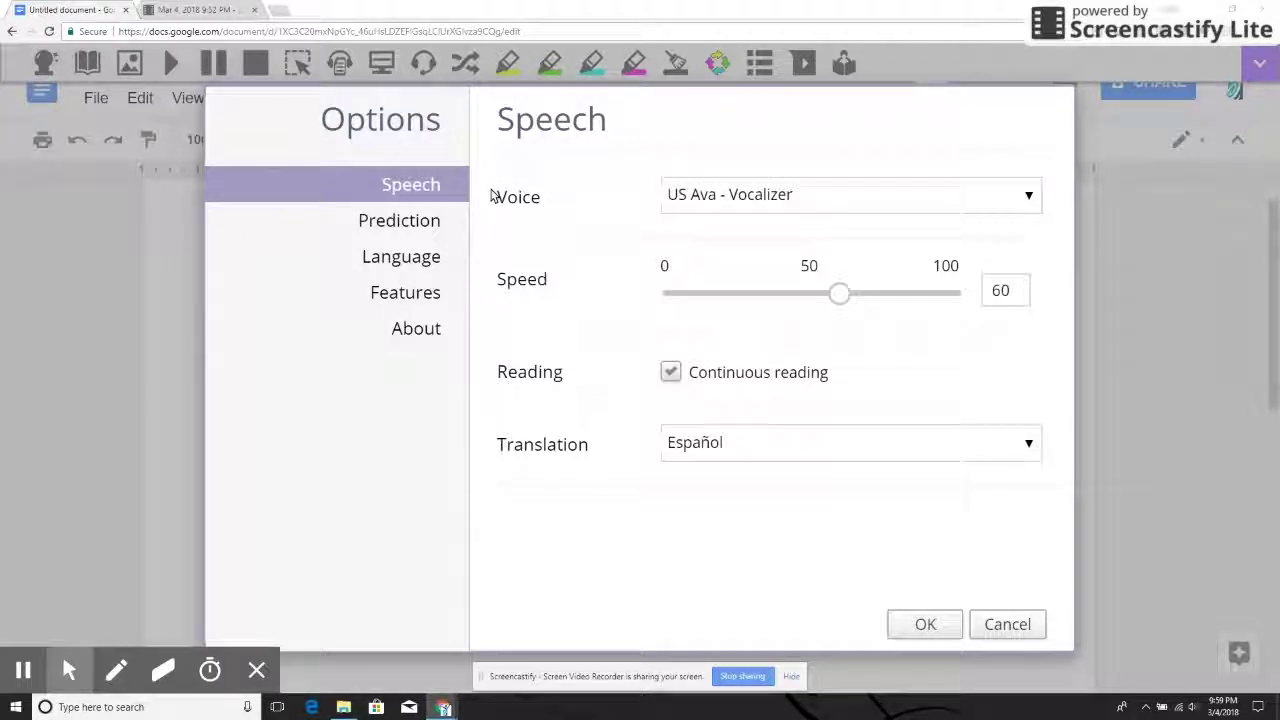
pyautogui.click(435, 223)
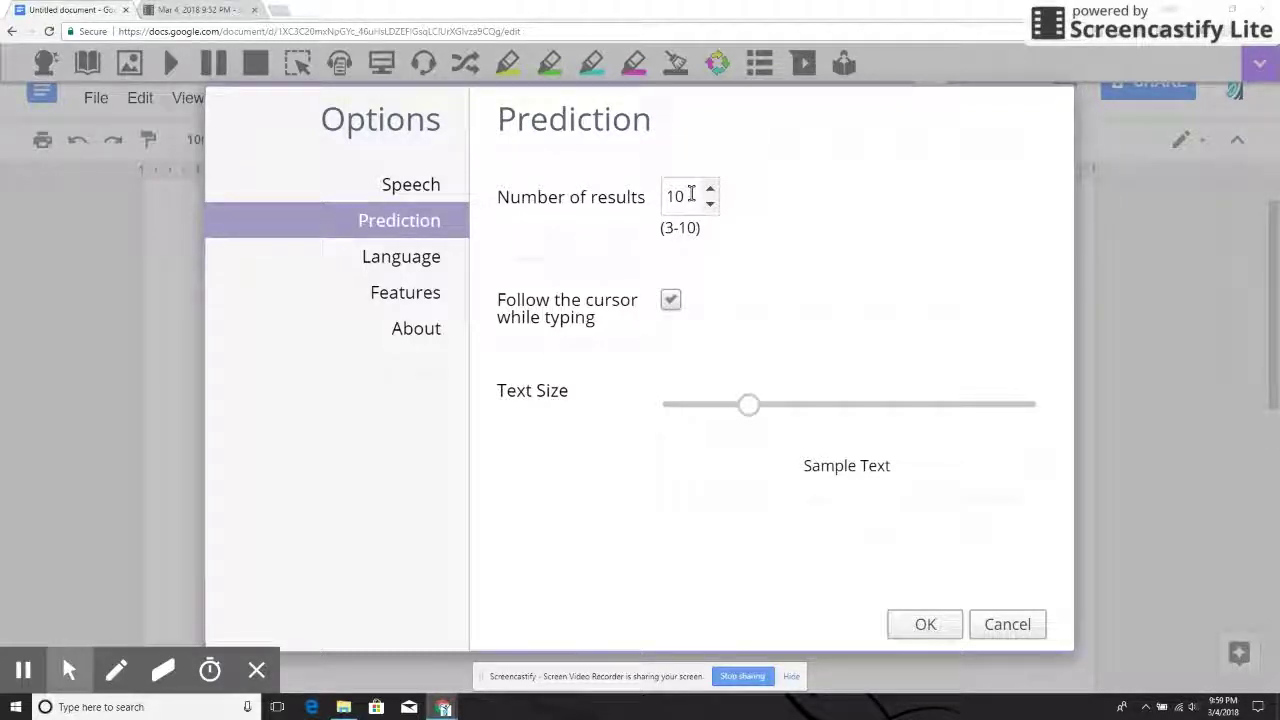
# In the Features options, turn off Prediction, Hover Speech, Dictionary and Picture Dictionary.
pyautogui.click(437, 292)
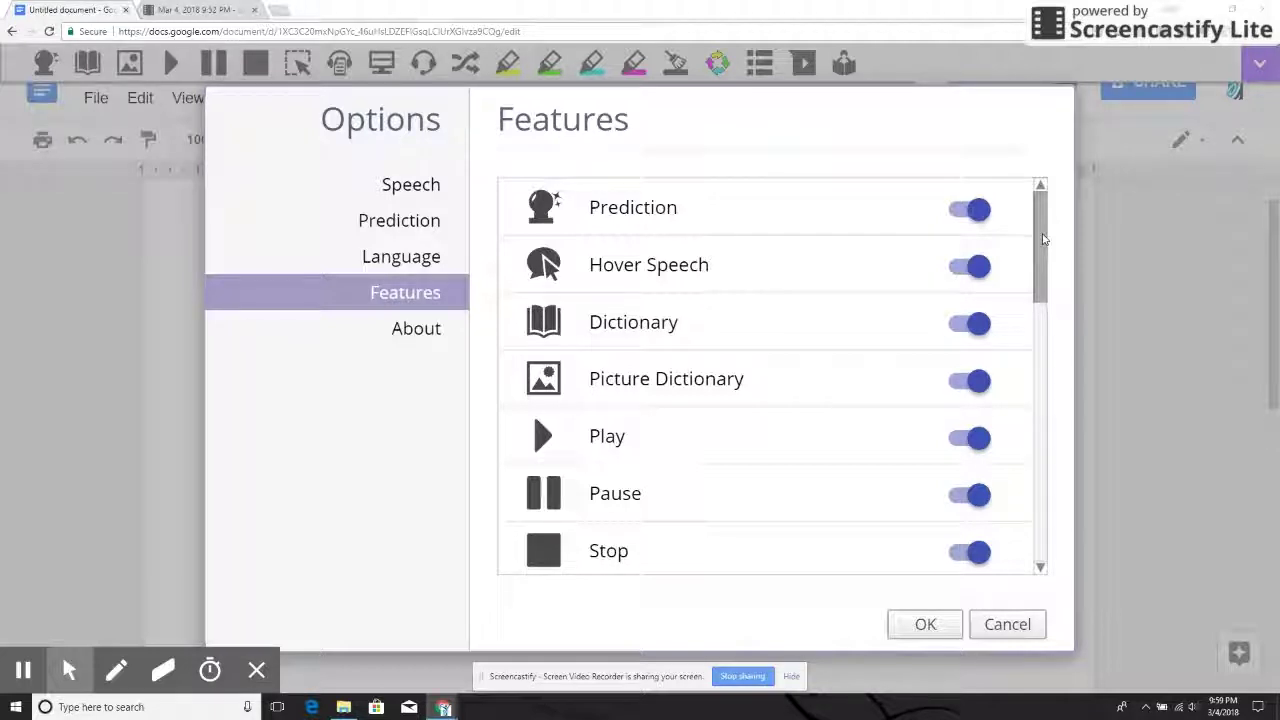
pyautogui.click(981, 220)
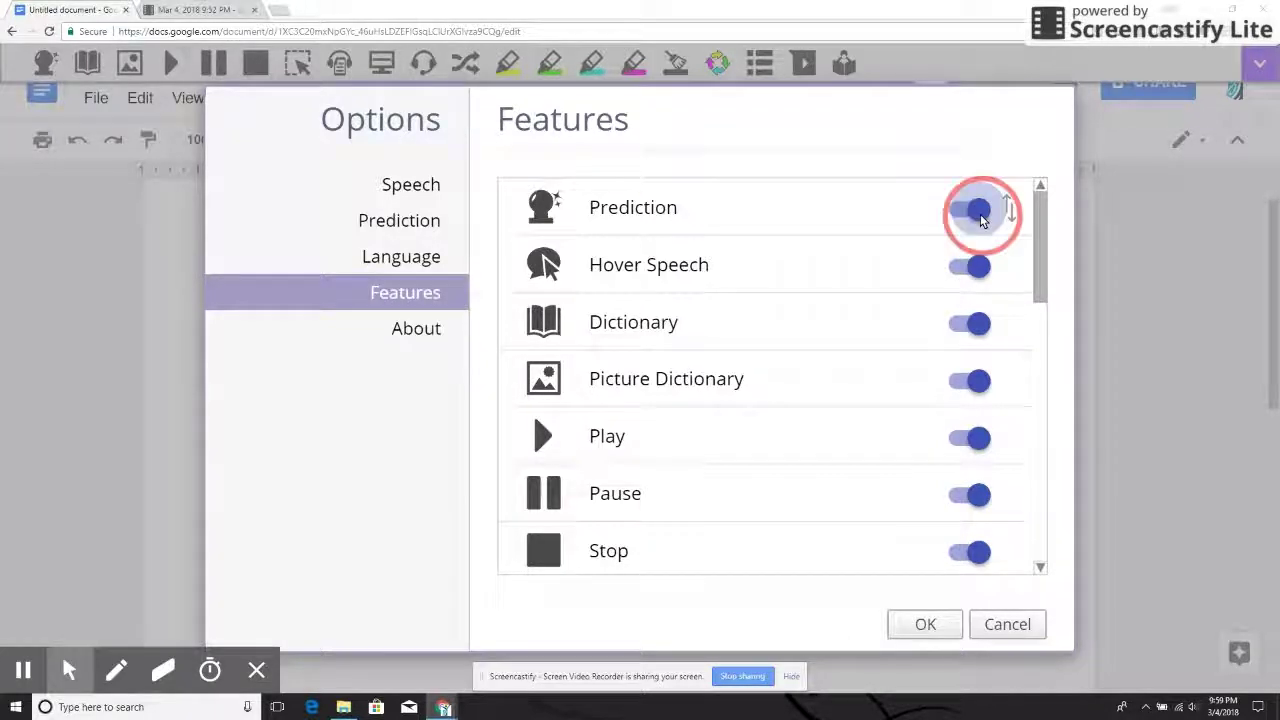
pyautogui.click(975, 270)
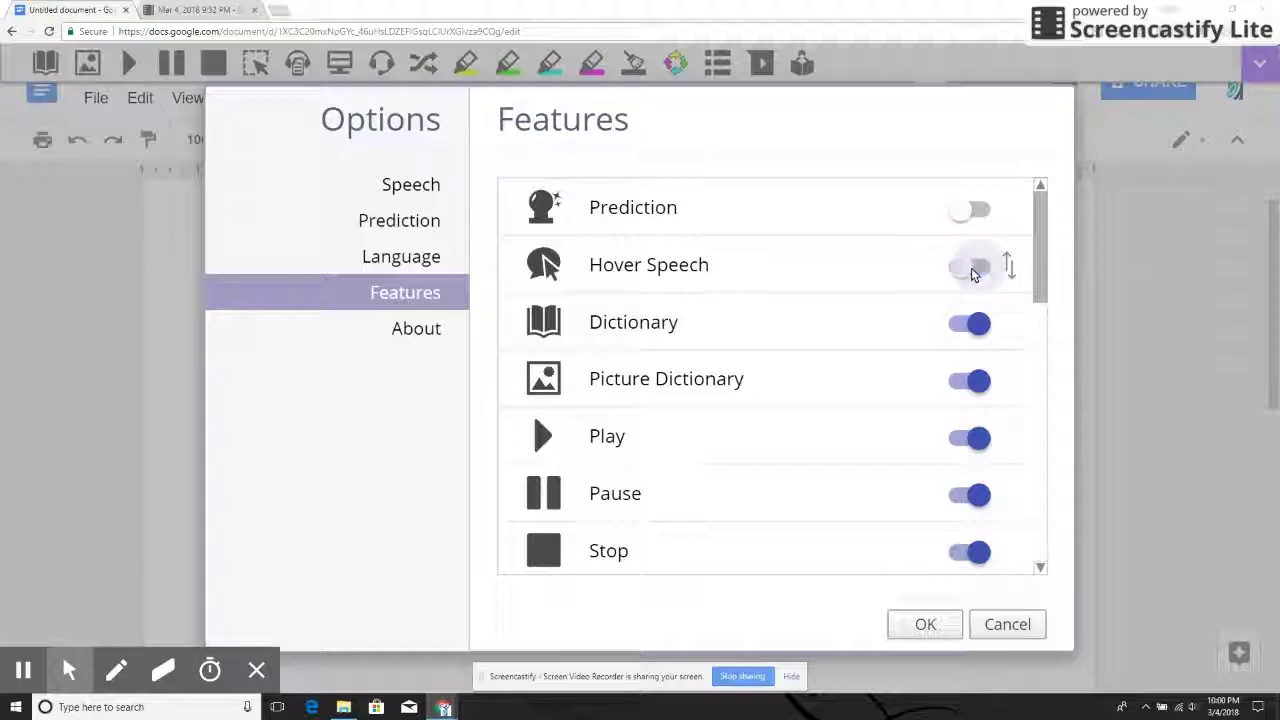
pyautogui.click(979, 322)
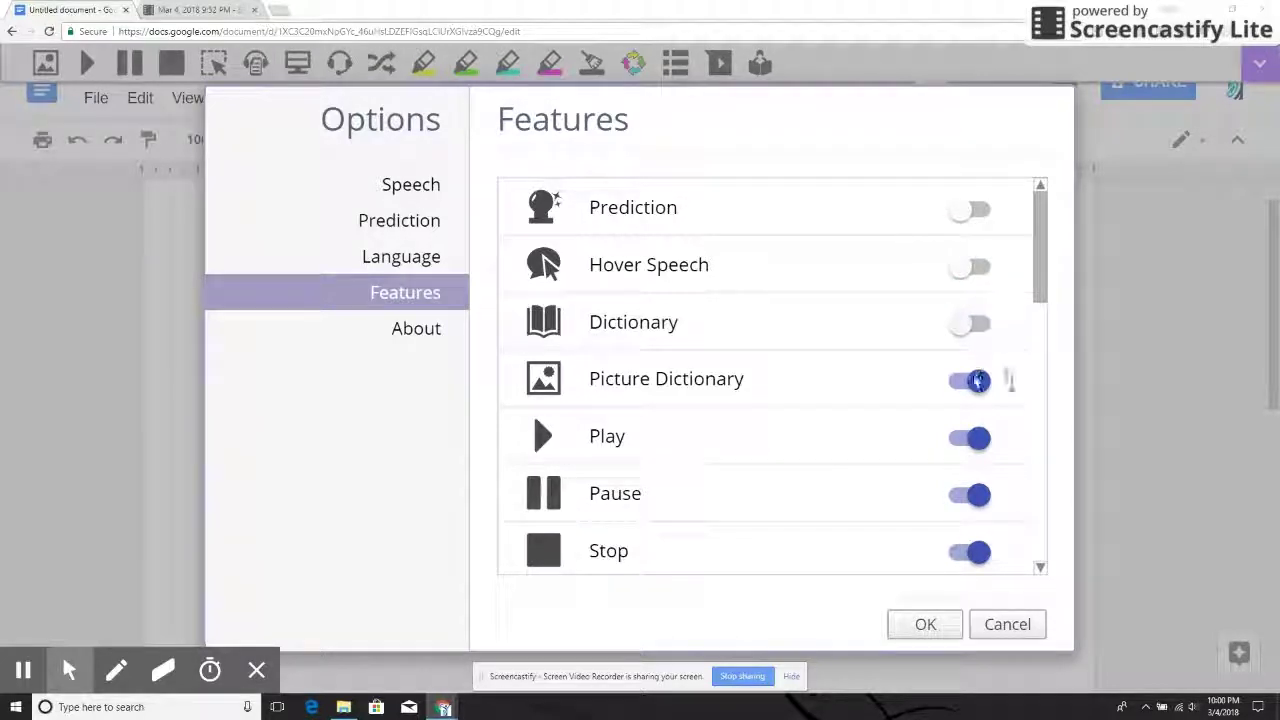
pyautogui.click(978, 380)
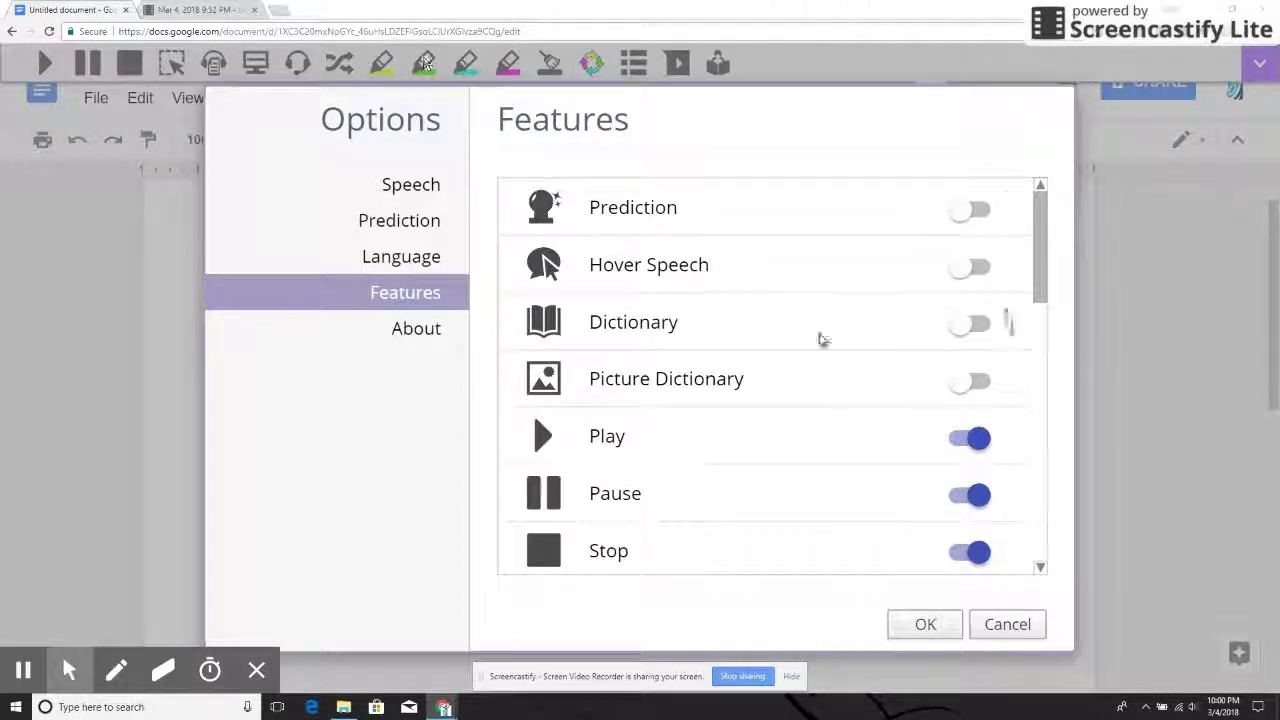
# Turn off the Screenshot Reader and Audio Maker features, leaving Play, Pause and Stop enabled.
pyautogui.click(1040, 568)
pyautogui.click(1040, 568)
pyautogui.click(1040, 568)
pyautogui.click(1040, 568)
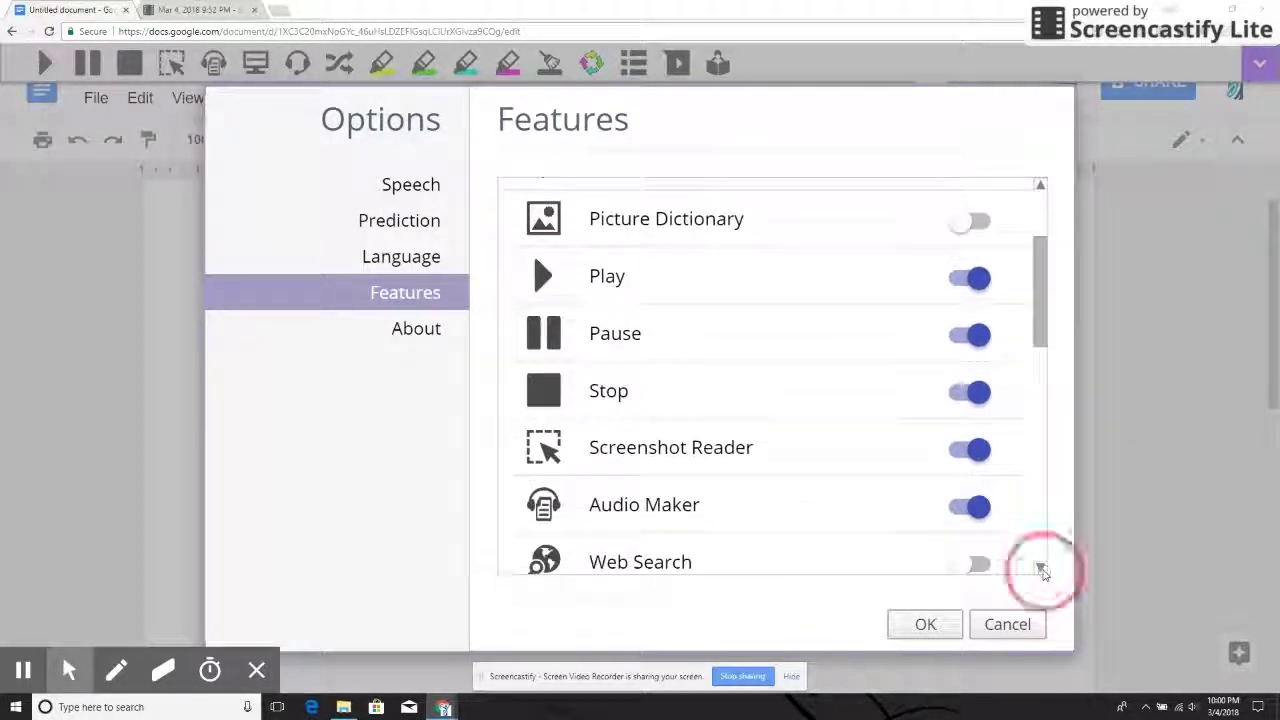
pyautogui.click(1040, 568)
pyautogui.click(976, 424)
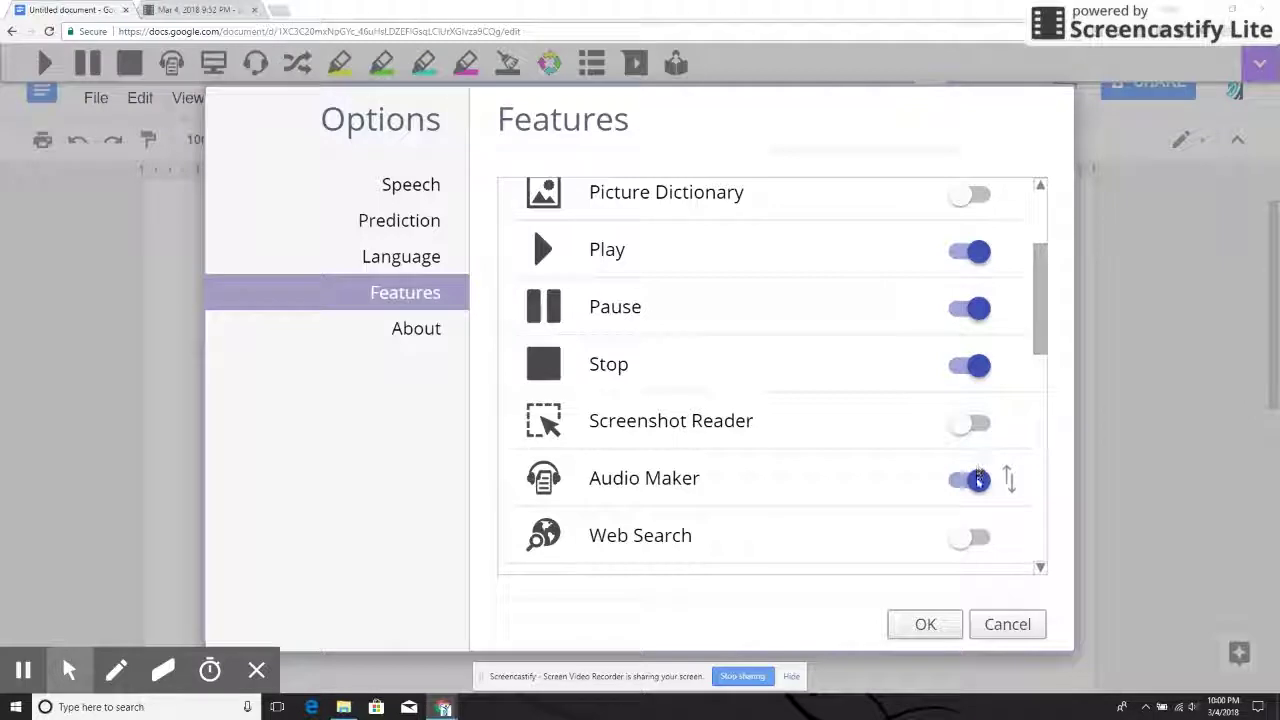
pyautogui.click(976, 479)
# Turn off the Talk&Type, Screen Mask and Translator features.
pyautogui.moveTo(1042, 349); pyautogui.dragTo(1046, 409)
pyautogui.click(980, 432)
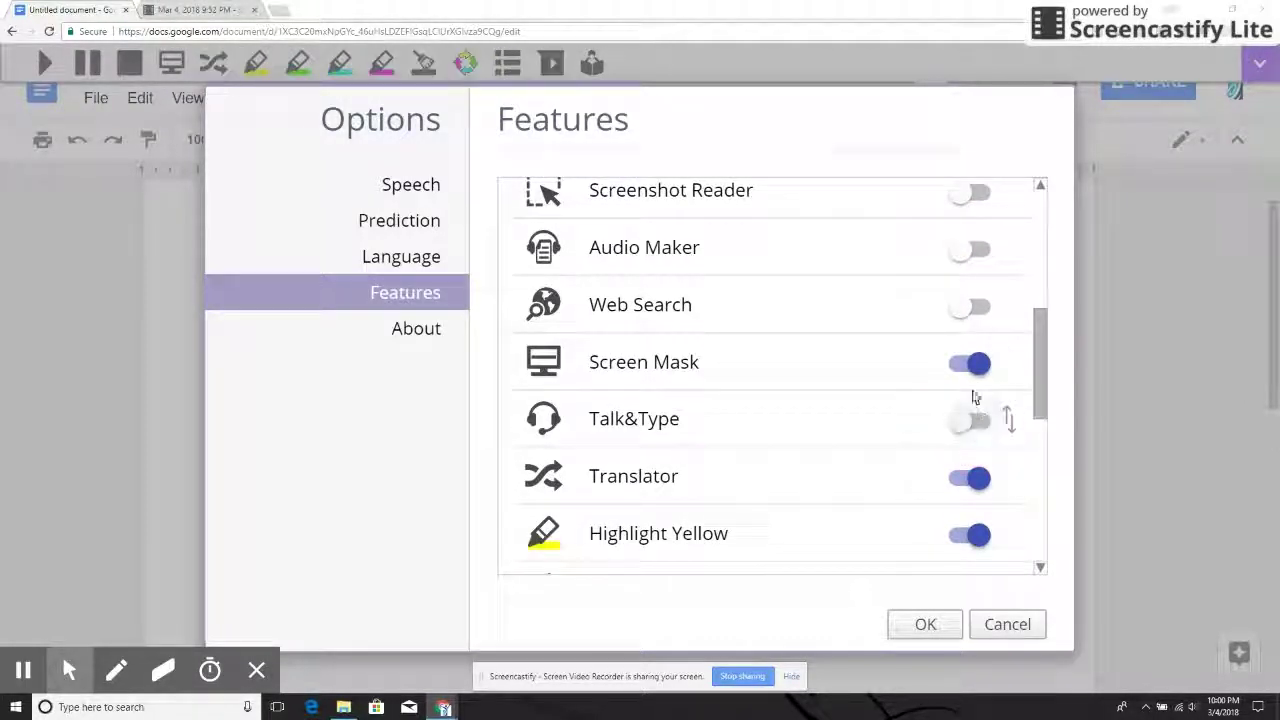
pyautogui.click(974, 364)
pyautogui.click(966, 481)
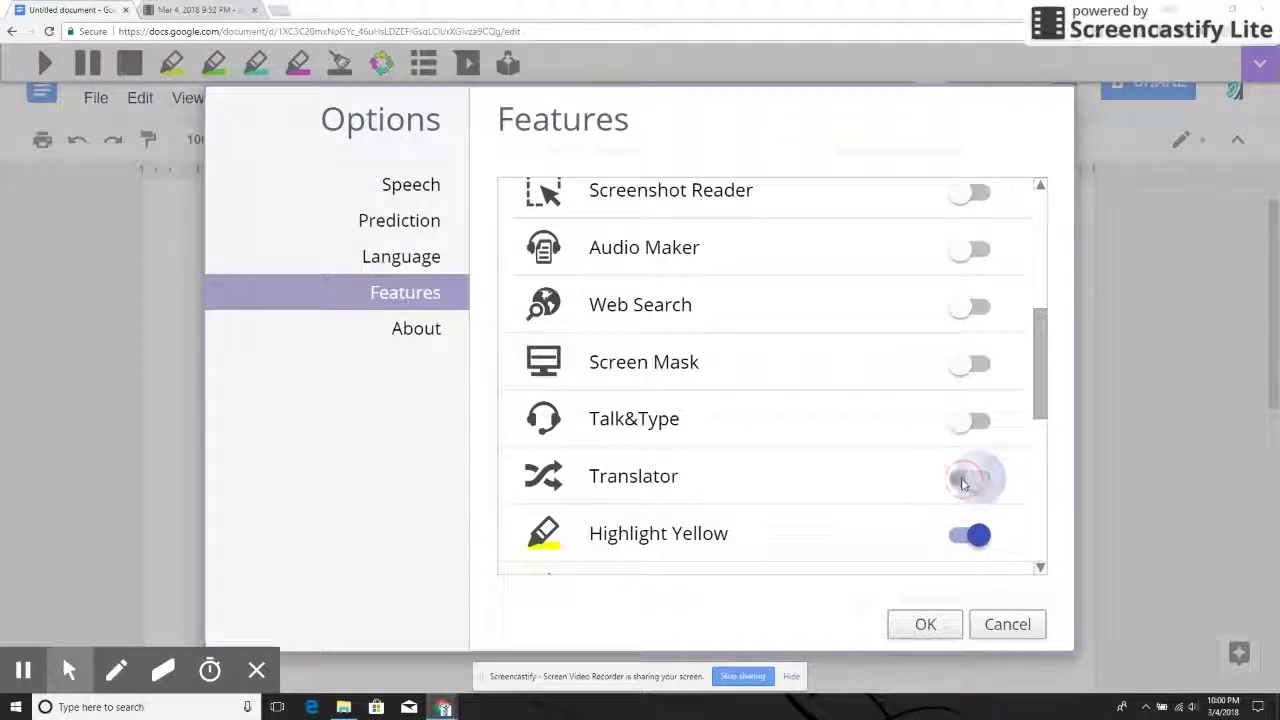
# Turn off the Yellow, Green, Blue and Pink highlighters and save the reduced set of toolbar features.
pyautogui.click(974, 535)
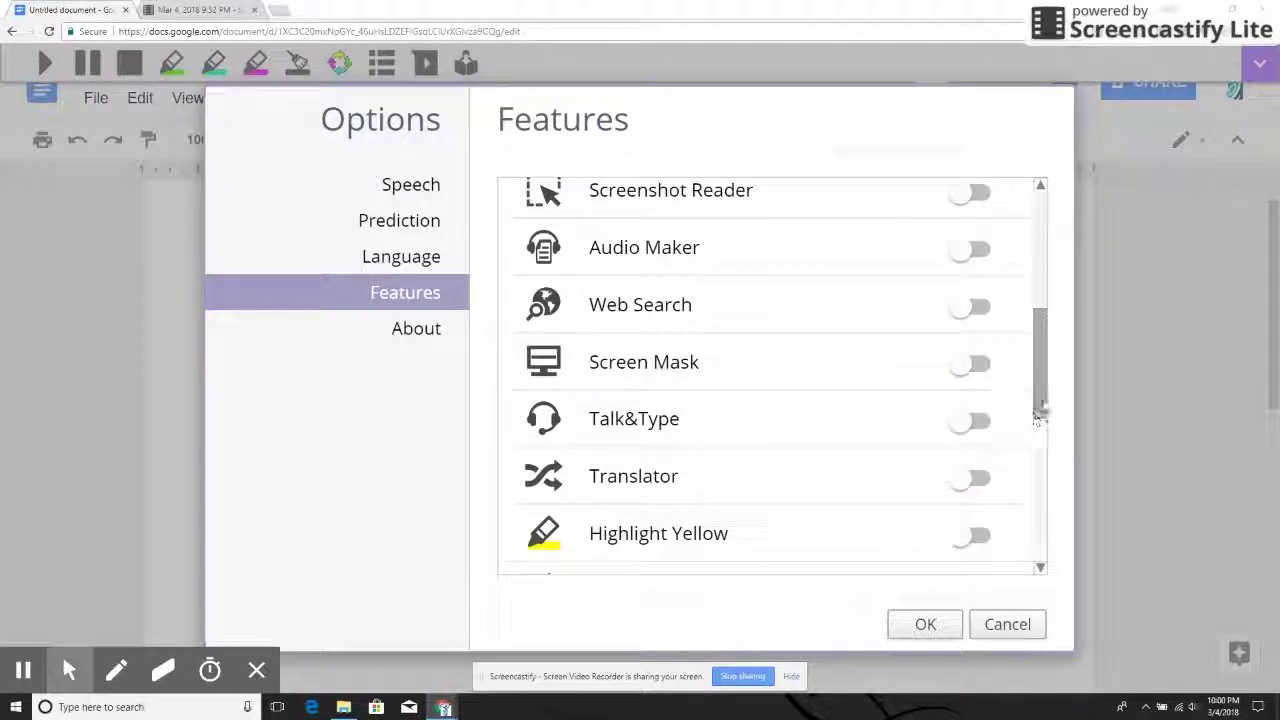
pyautogui.moveTo(1044, 405); pyautogui.dragTo(1043, 452)
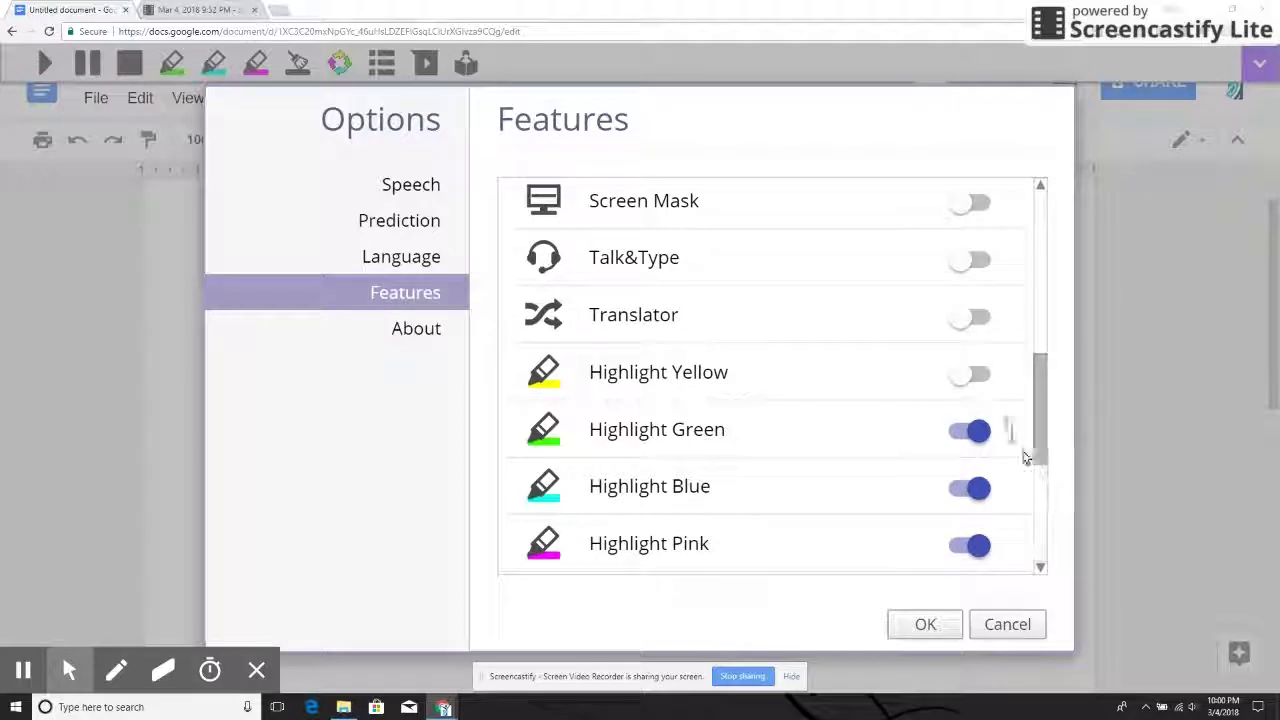
pyautogui.click(972, 431)
pyautogui.click(970, 487)
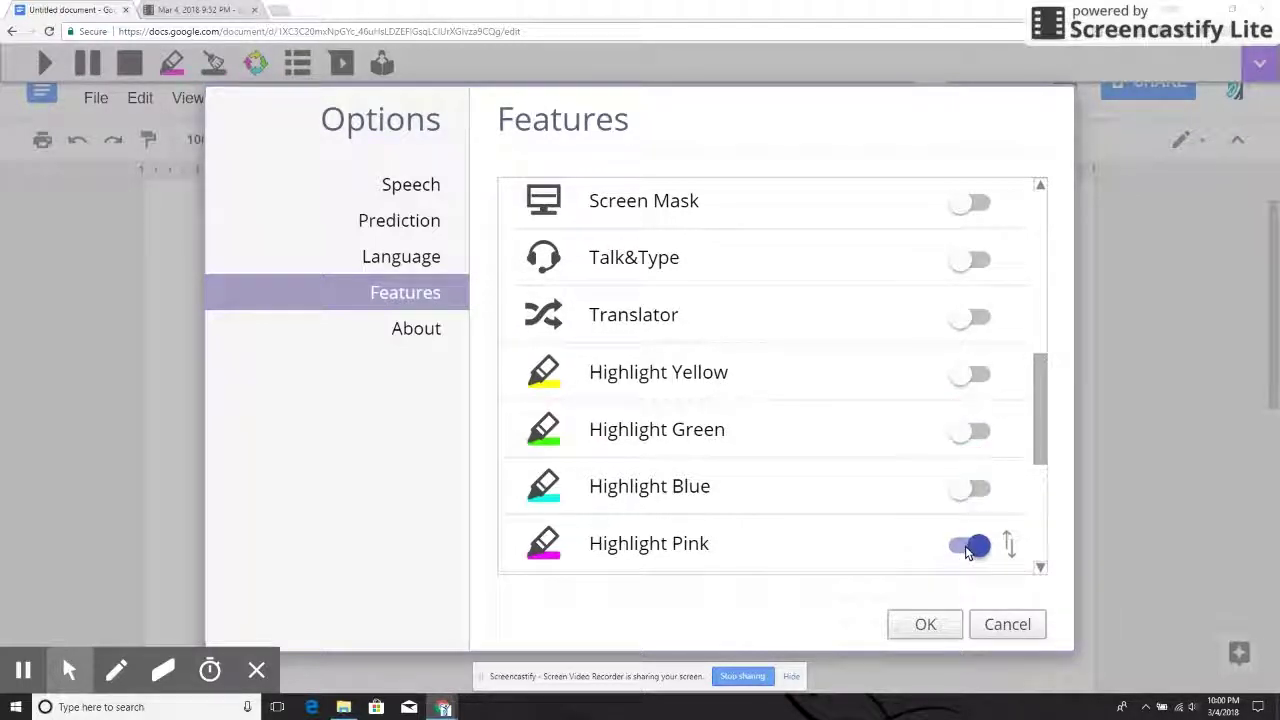
pyautogui.click(968, 545)
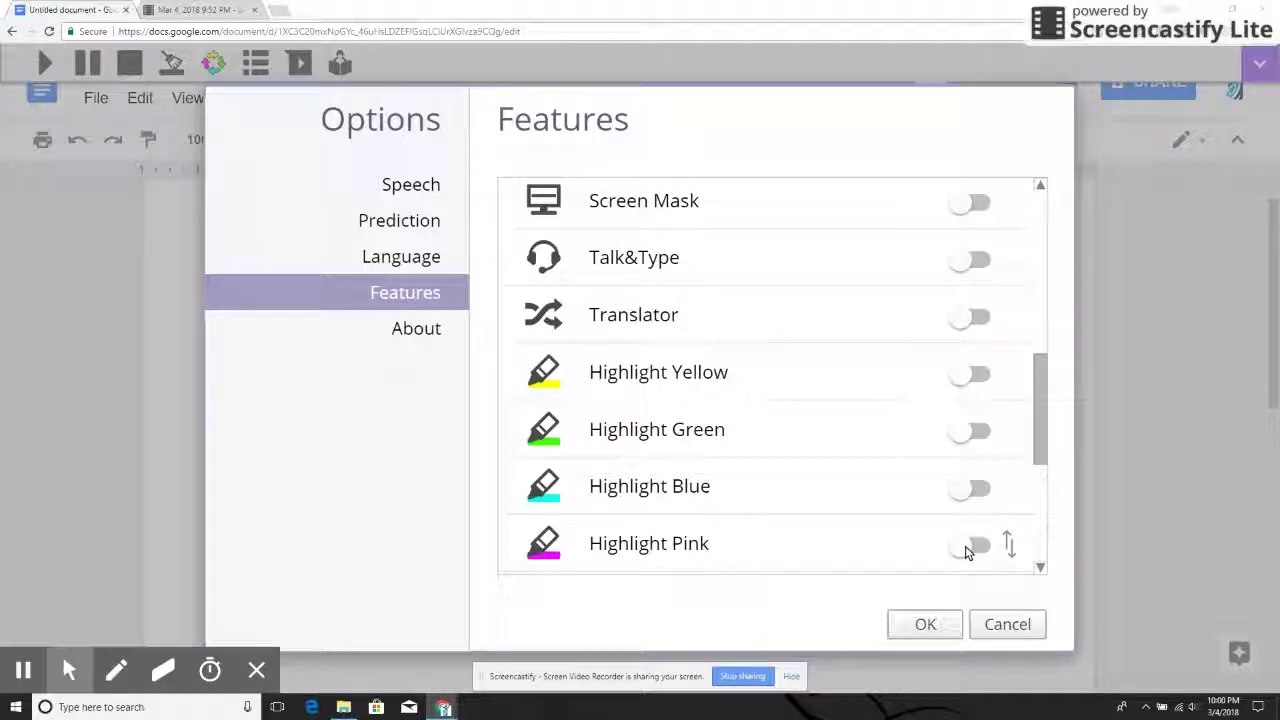
pyautogui.click(922, 624)
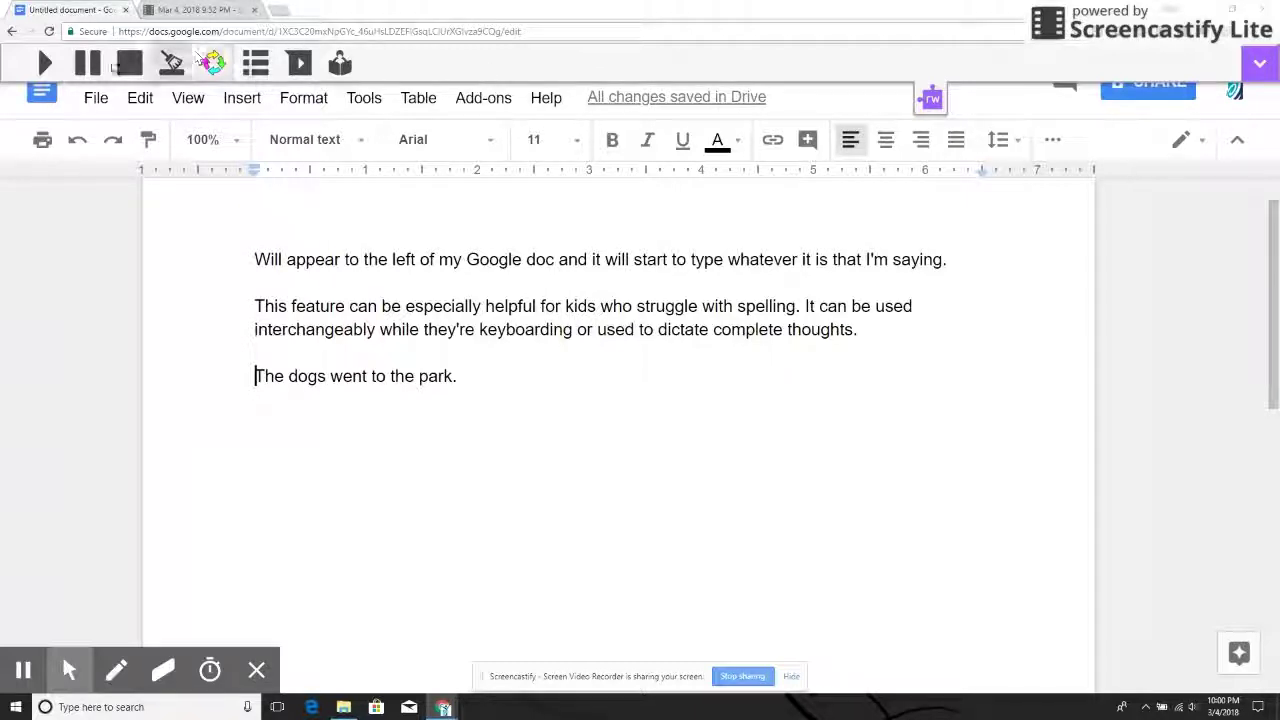
pyautogui.click(135, 65)
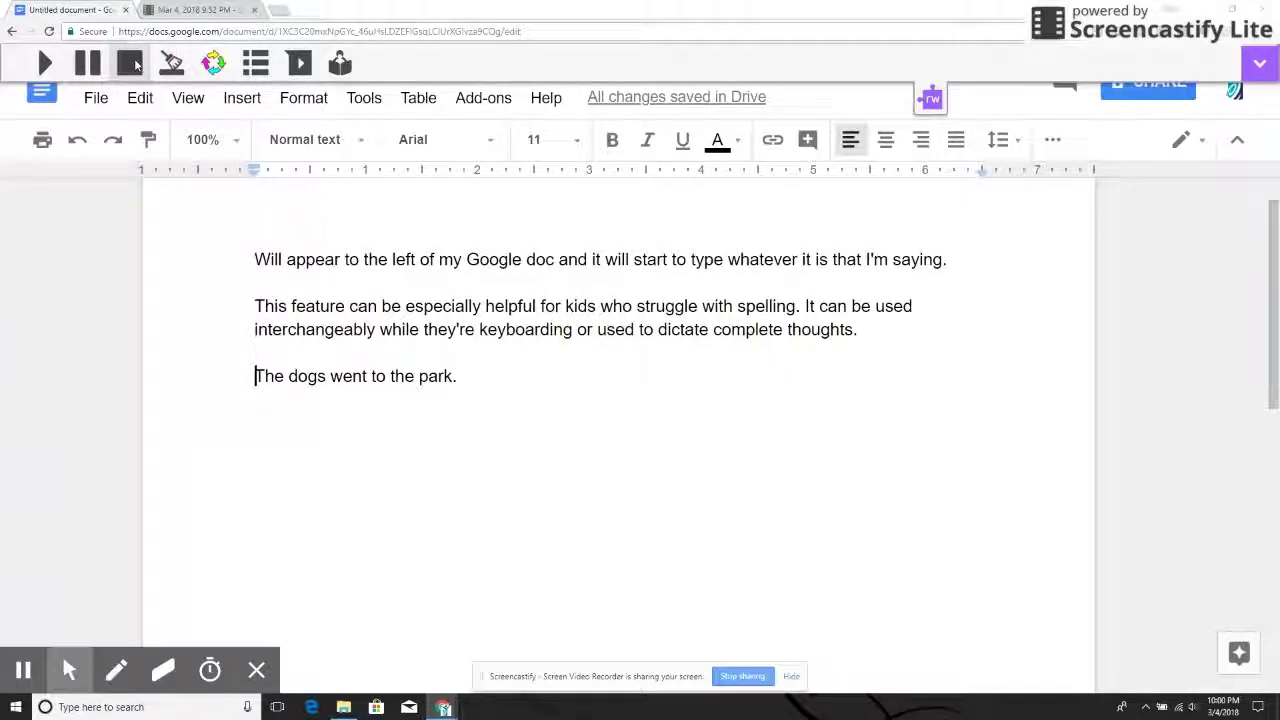